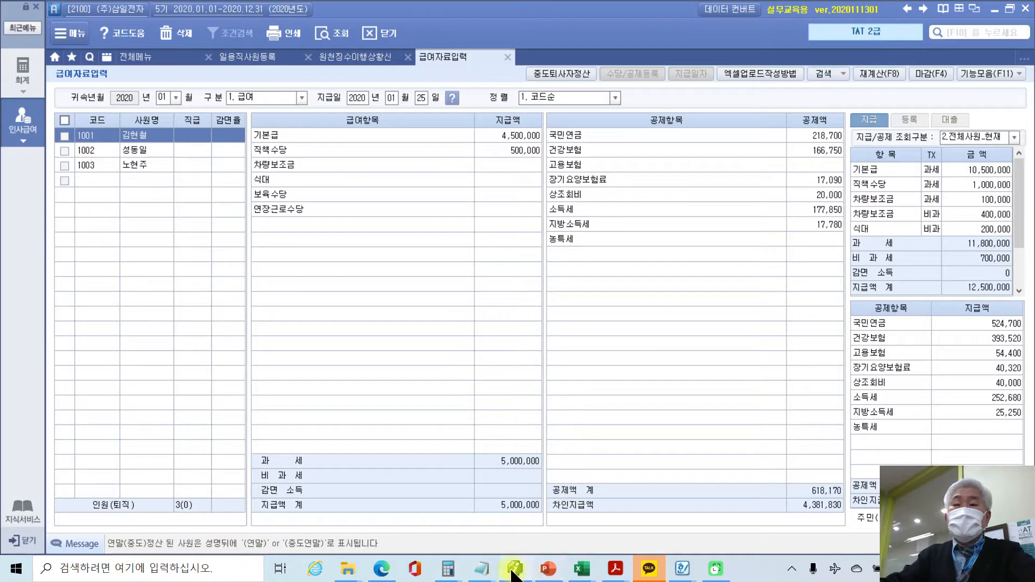
# - Switch to 2부 3장(419~474).pdf in Acrobat Reader and examine the first employee's year-end settlement credit card document (자료 1)
pyautogui.moveTo(618, 575)
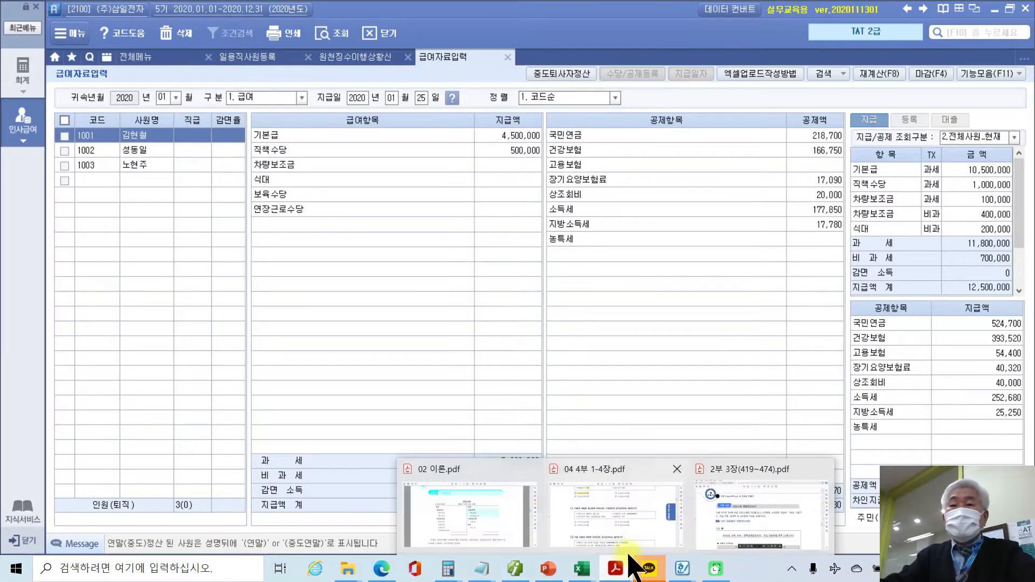
pyautogui.click(763, 534)
pyautogui.scroll(-4, 505, 372)
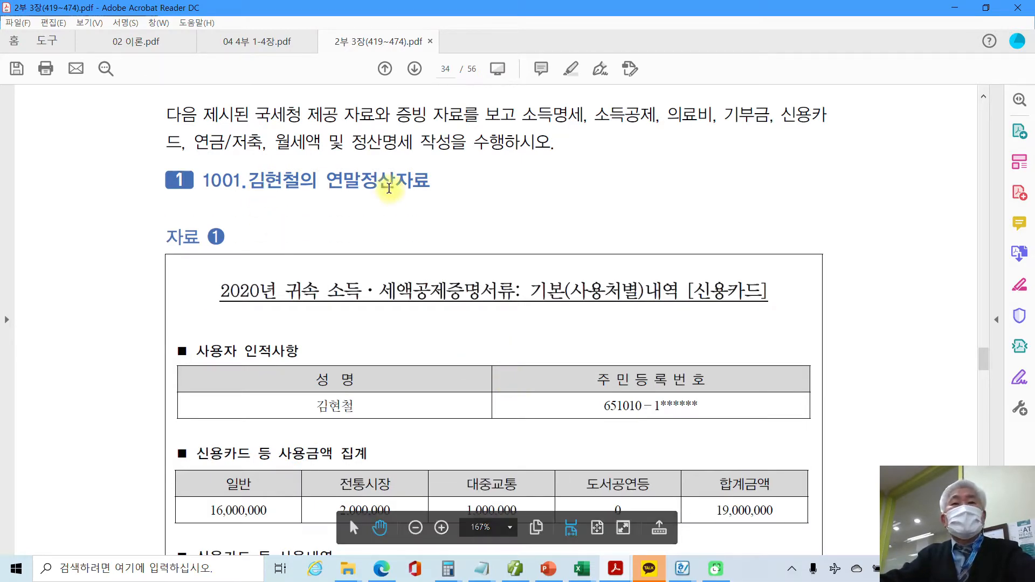
pyautogui.scroll(-1, 278, 192)
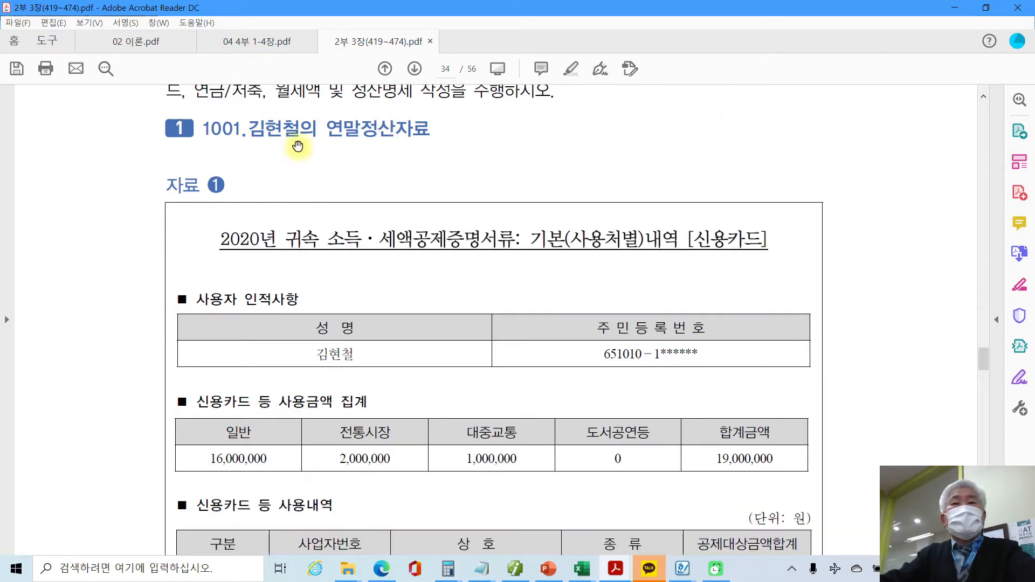
pyautogui.scroll(-1, 286, 262)
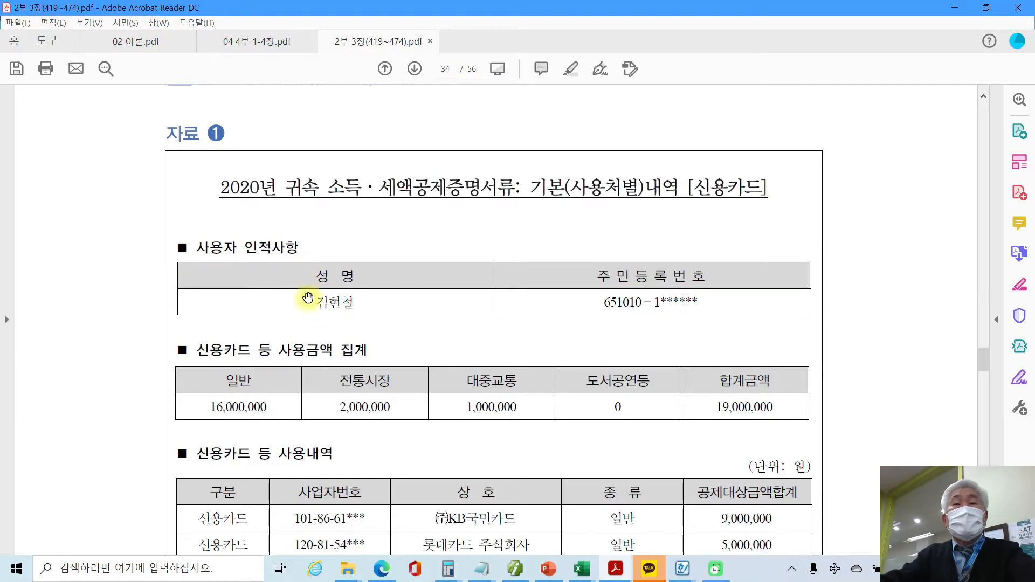
# - Return to the payroll program and close 급여자료입력, 원천징수이행상황신고서 and 일용직사원등록, saving the withholding report data
pyautogui.click(515, 571)
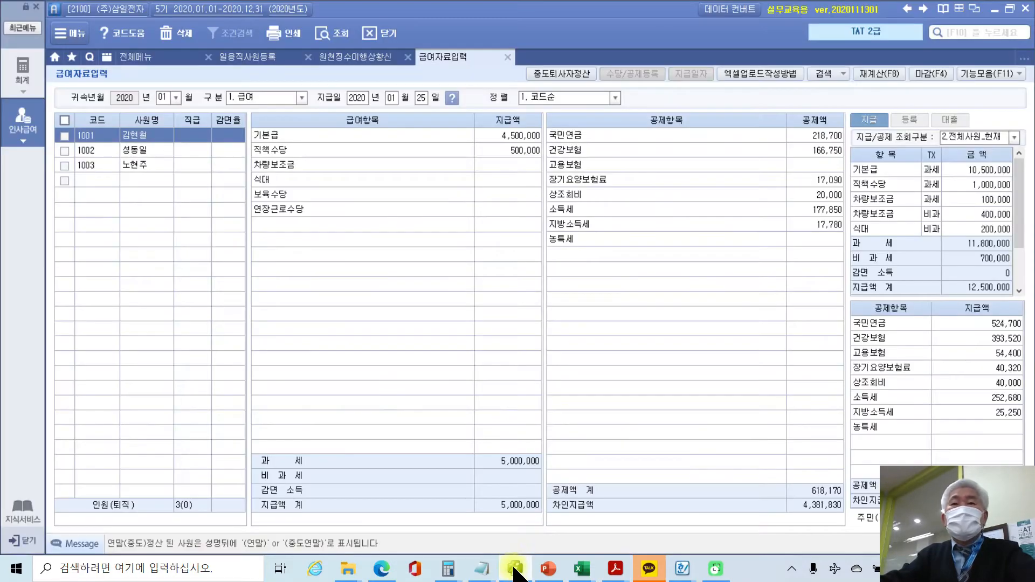
pyautogui.click(507, 57)
pyautogui.click(409, 57)
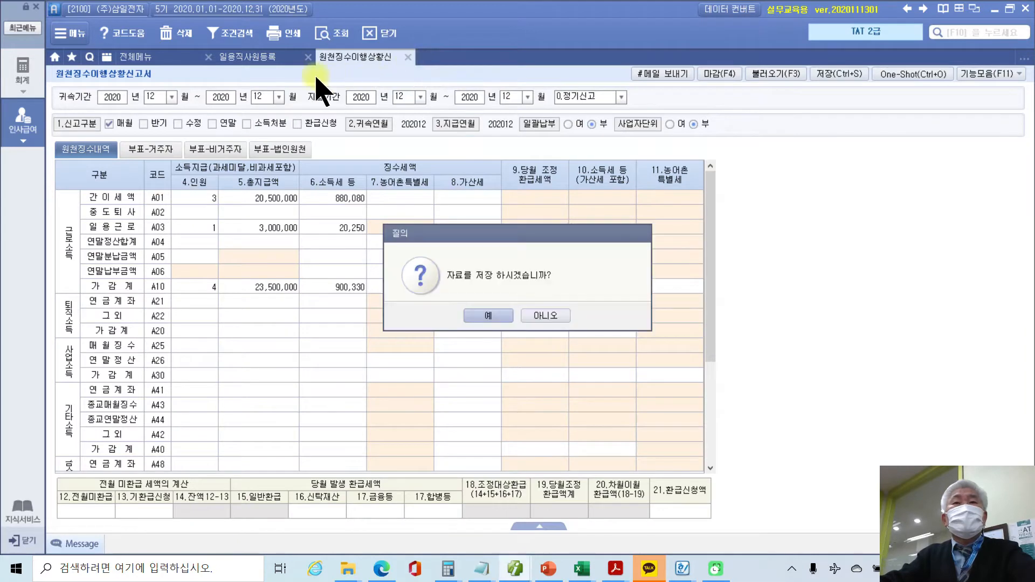
pyautogui.click(472, 316)
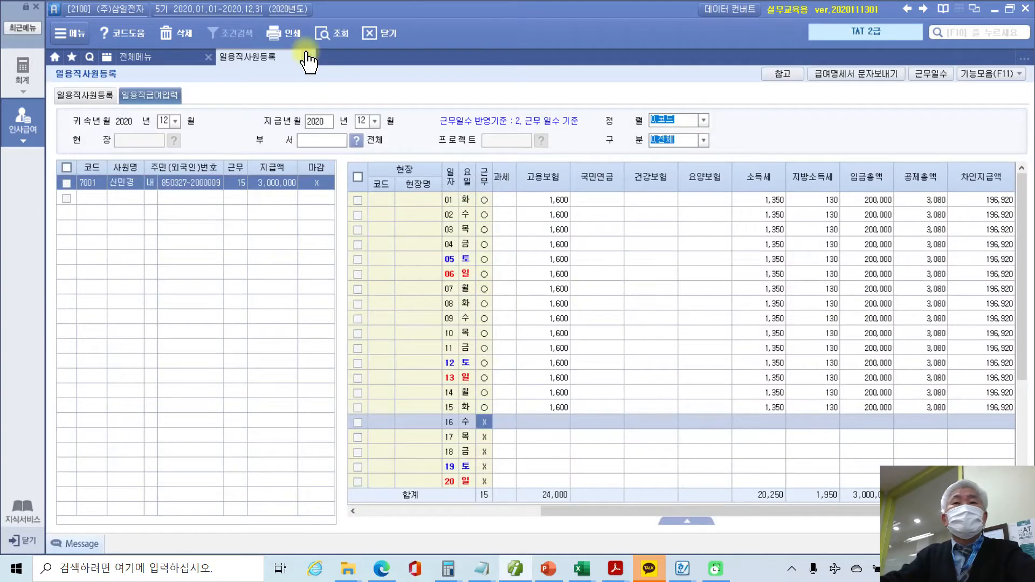
pyautogui.click(309, 57)
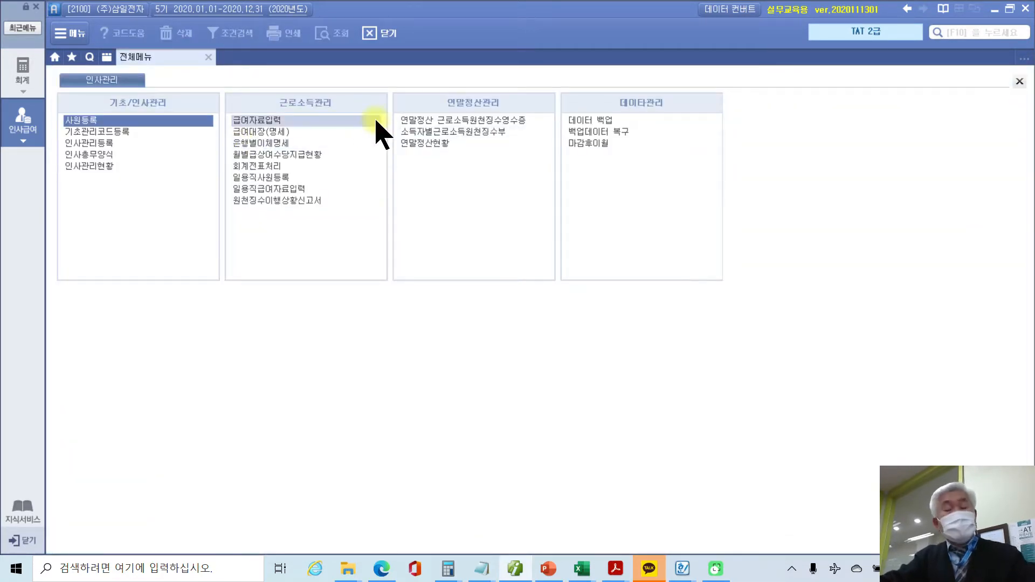
pyautogui.moveTo(443, 92); pyautogui.dragTo(517, 113)
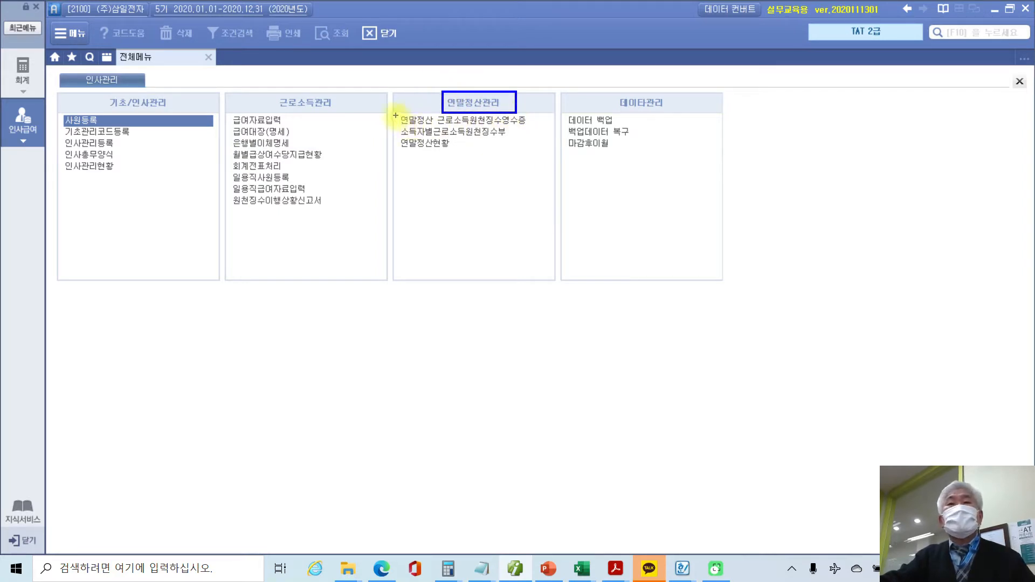
pyautogui.moveTo(396, 114)
pyautogui.mouseDown()
pyautogui.moveTo(439, 135)
pyautogui.moveTo(540, 127)
pyautogui.mouseUp()
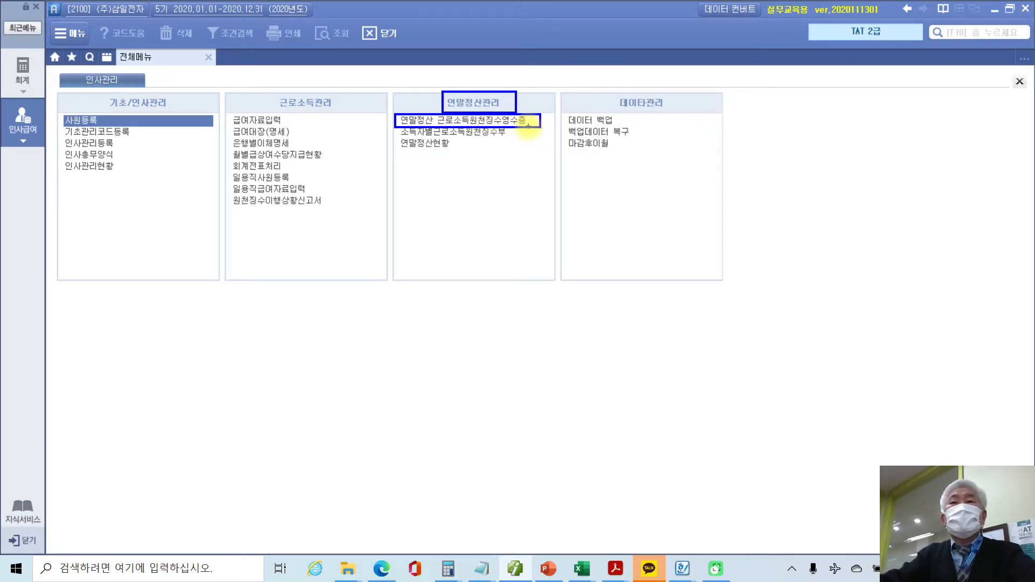
pyautogui.moveTo(545, 115); pyautogui.dragTo(559, 111)
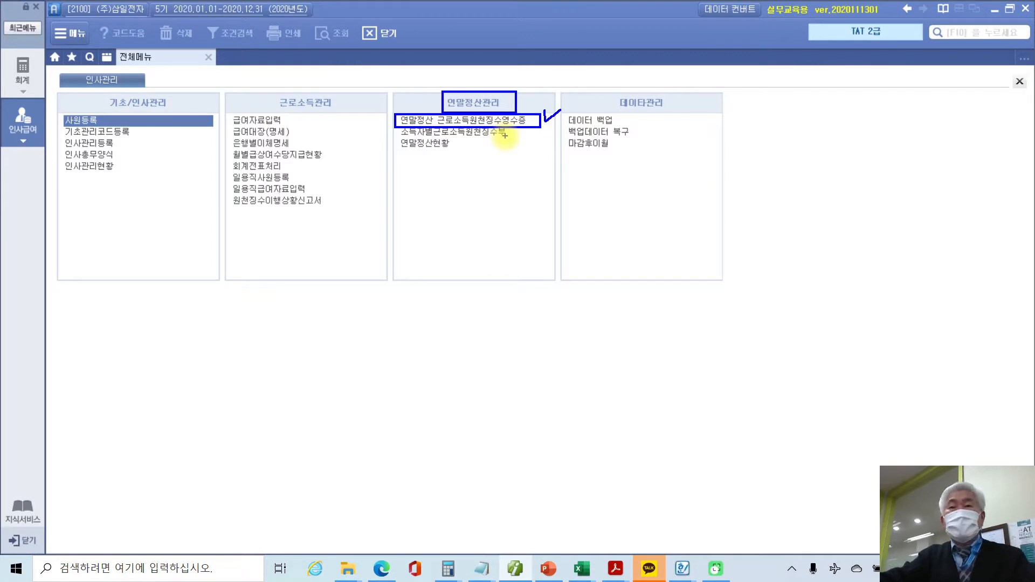
pyautogui.press('Escape')
# - Open 연말정산 근로소득원천징수영수증 and load all employees subject to year-end settlement
pyautogui.doubleClick(487, 120)
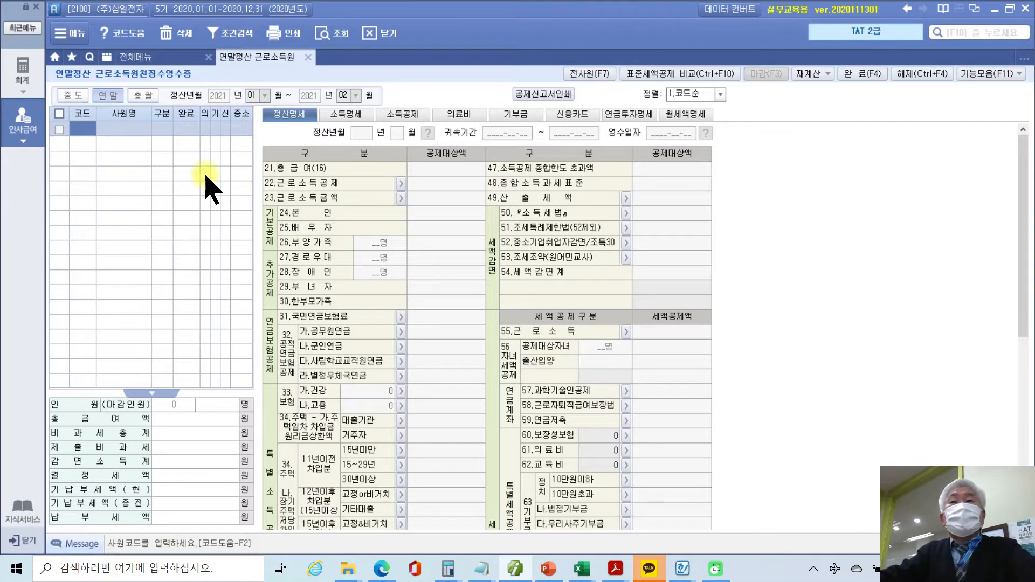
pyautogui.click(593, 73)
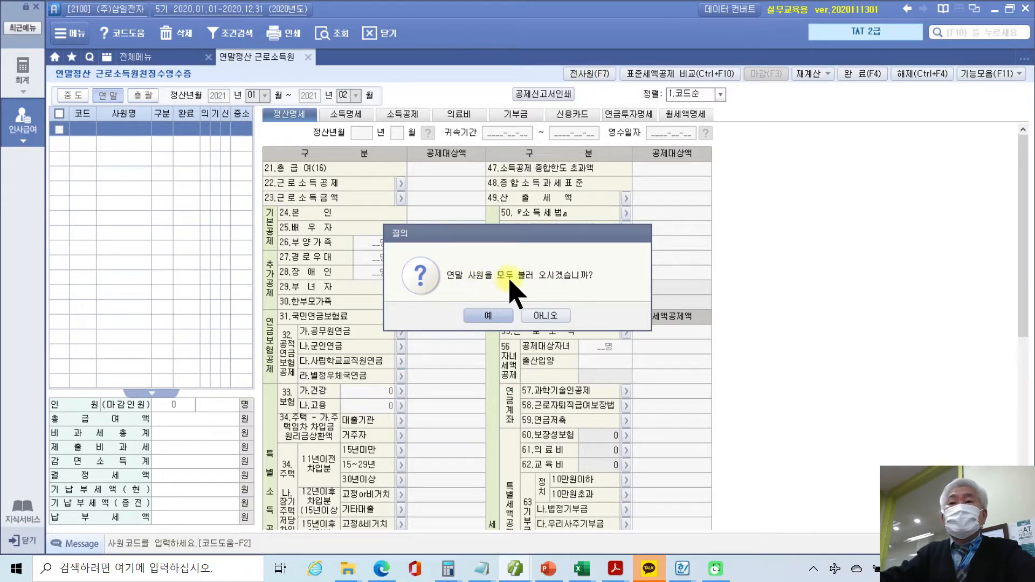
pyautogui.click(495, 318)
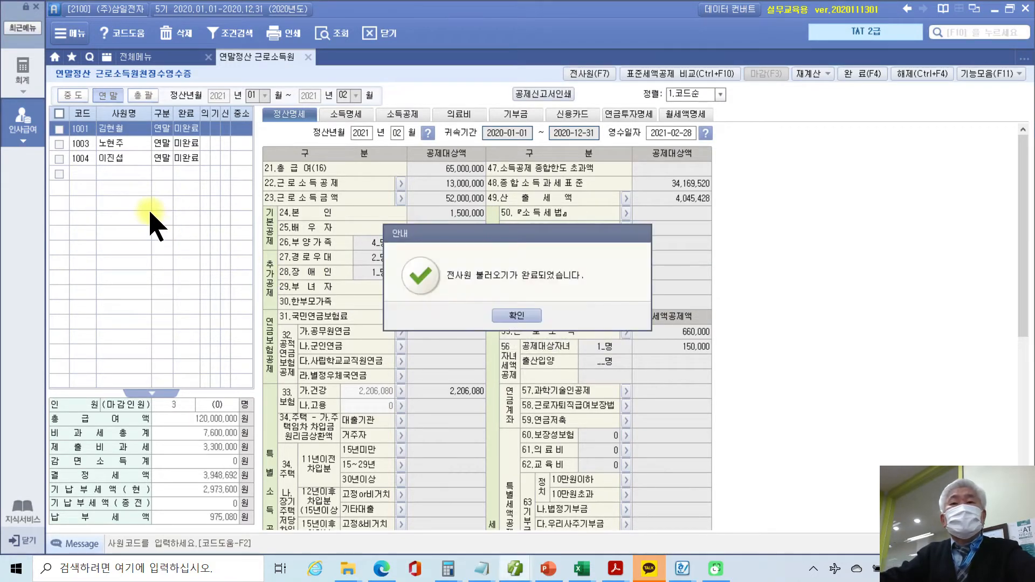
pyautogui.click(509, 318)
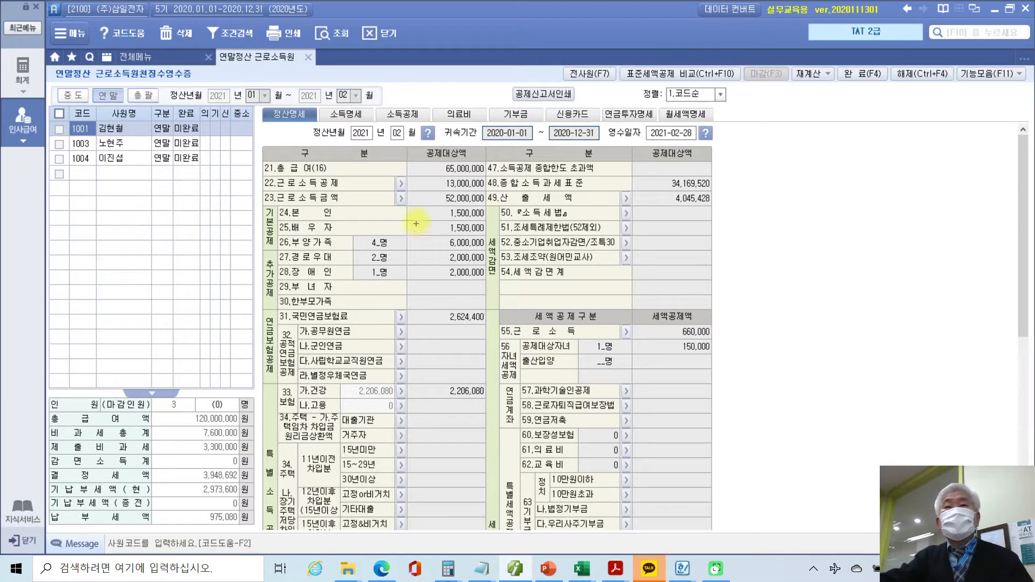
# - Examine the first employee's total salary (총급여) and the calculation method table for the earned income deduction (근로소득공제)
pyautogui.click(262, 160)
pyautogui.moveTo(262, 160); pyautogui.dragTo(481, 168)
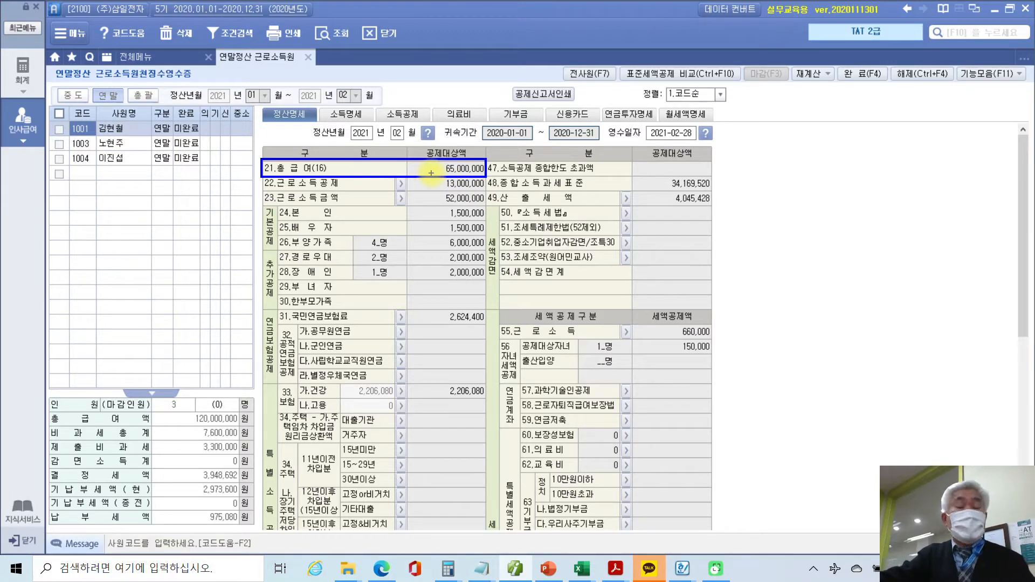
pyautogui.press('Escape')
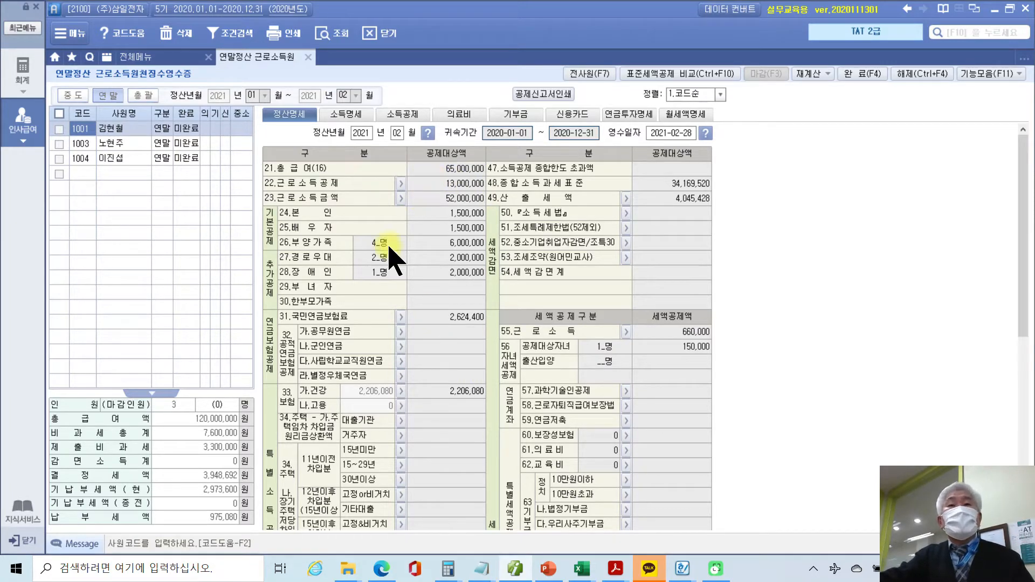
pyautogui.click(428, 185)
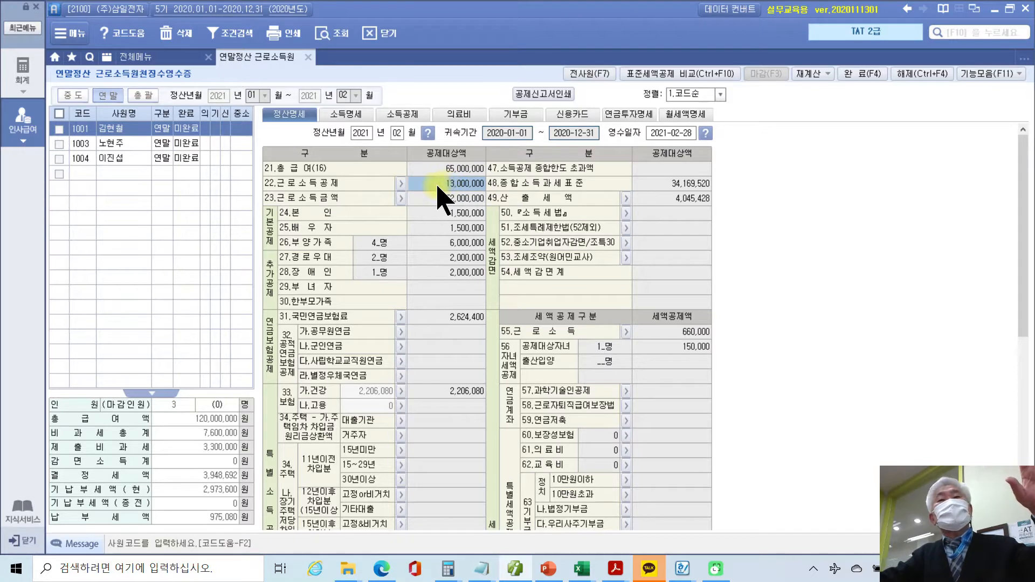
pyautogui.click(402, 184)
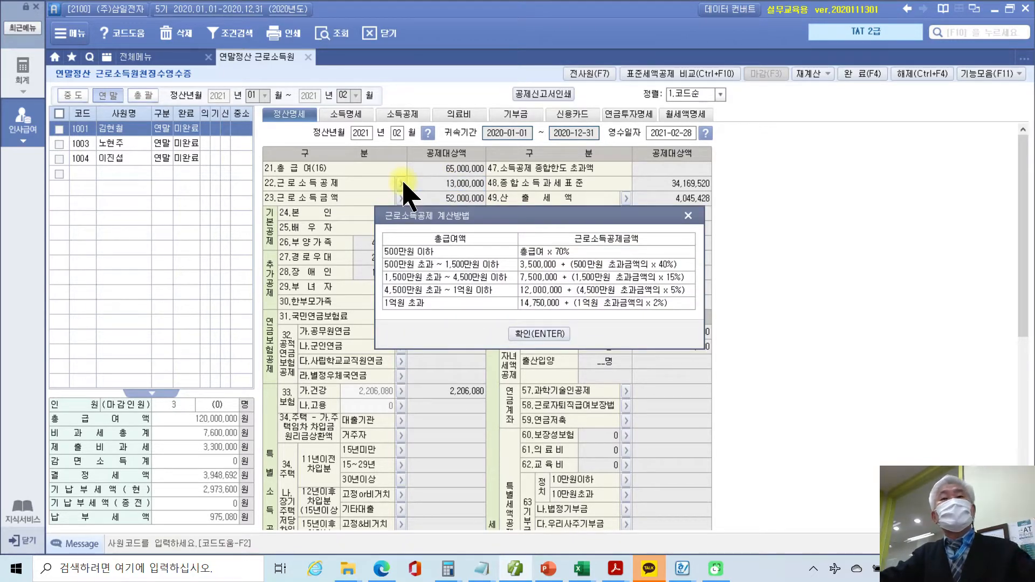
pyautogui.moveTo(452, 214); pyautogui.dragTo(598, 169)
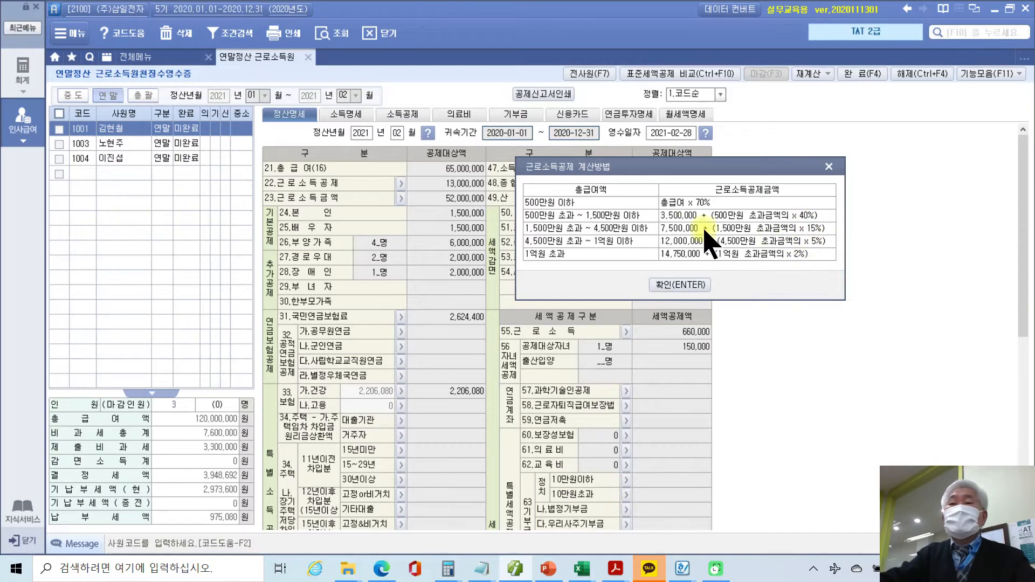
pyautogui.moveTo(588, 168); pyautogui.dragTo(638, 169)
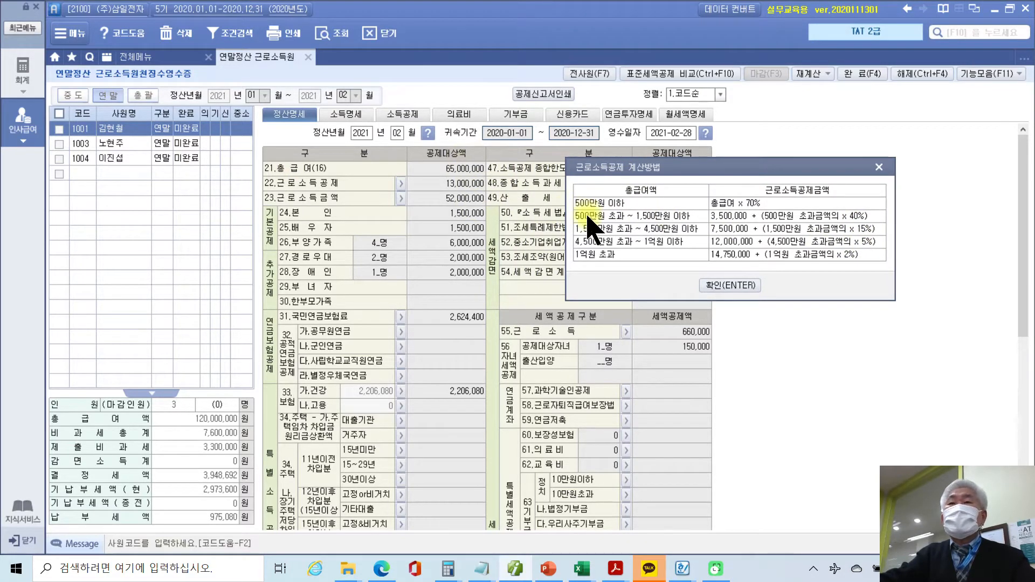
pyautogui.click(723, 286)
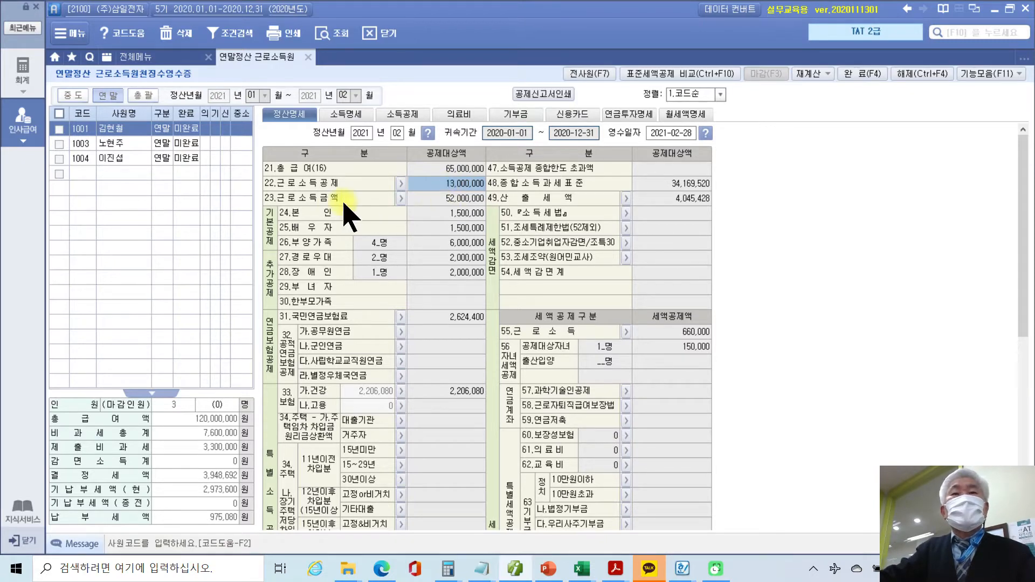
# - Compare the 총급여, 근로소득공제 and 근로소득금액 amounts in the settlement statement
pyautogui.click(426, 200)
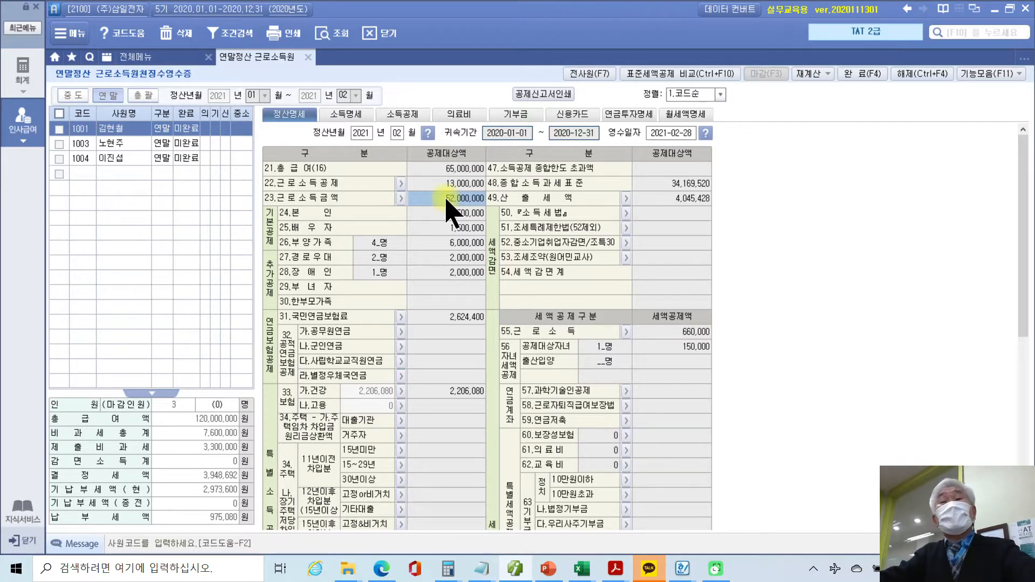
pyautogui.click(443, 169)
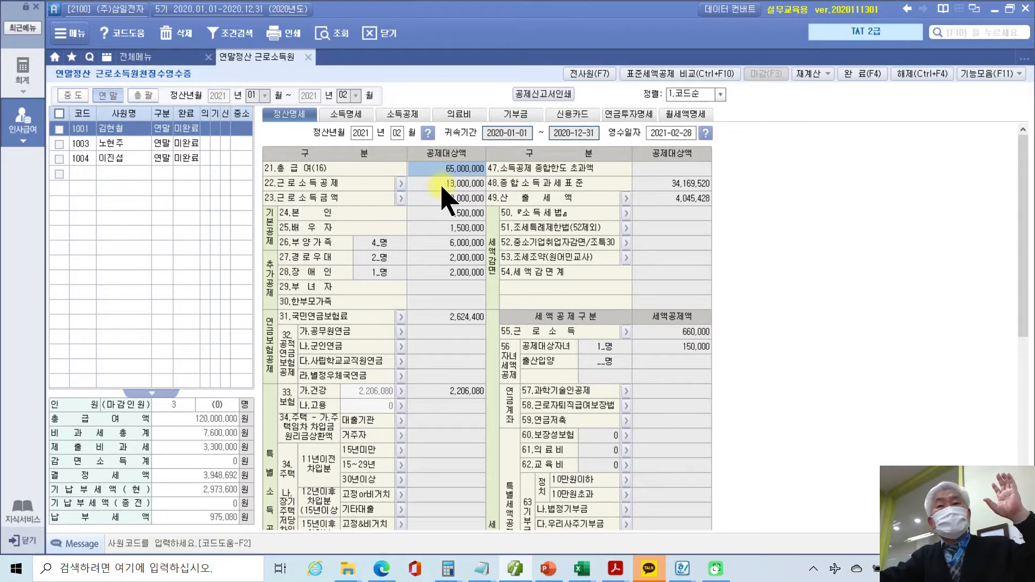
pyautogui.click(442, 186)
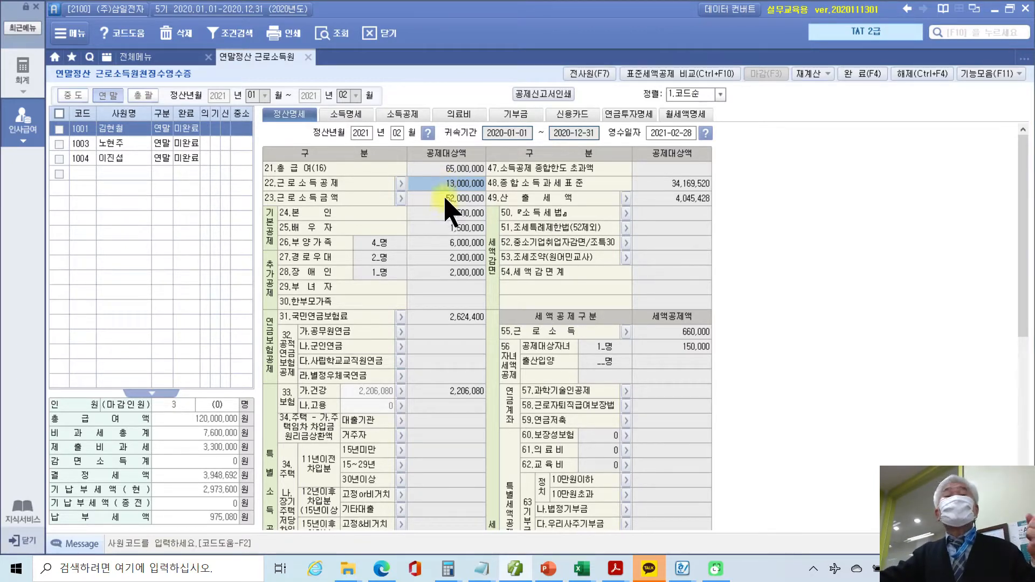
pyautogui.click(445, 198)
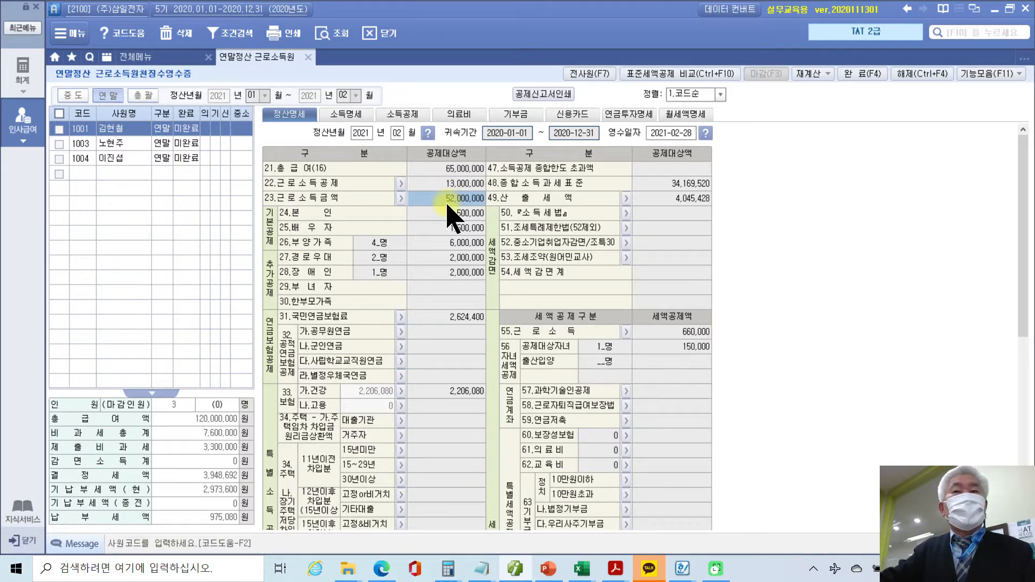
pyautogui.click(433, 184)
pyautogui.click(435, 198)
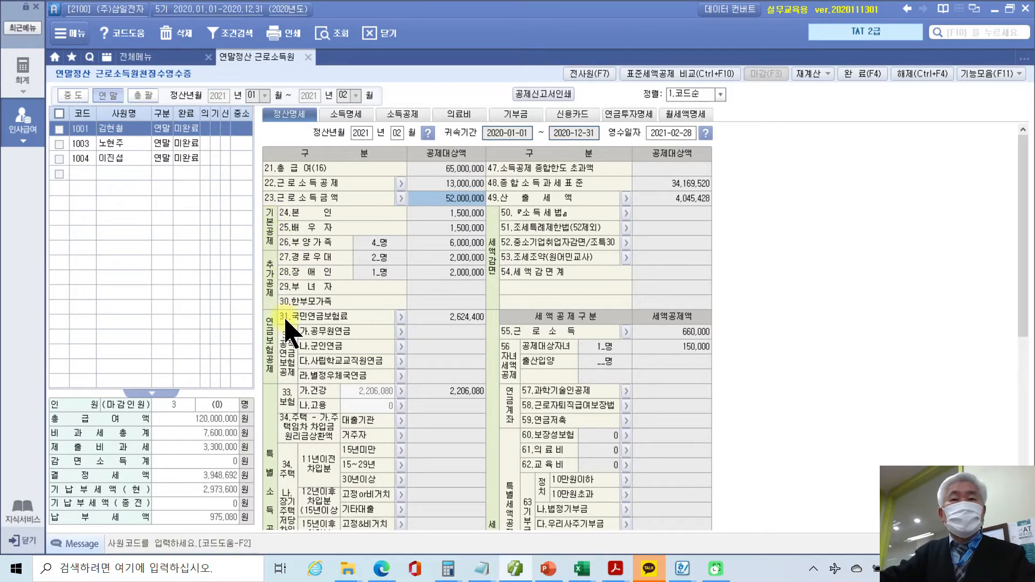
# - Review the settlement statement's deductions for self, spouse, dependents, seniors and disabled persons, plus the national pension premium
pyautogui.scroll(-2, 286, 326)
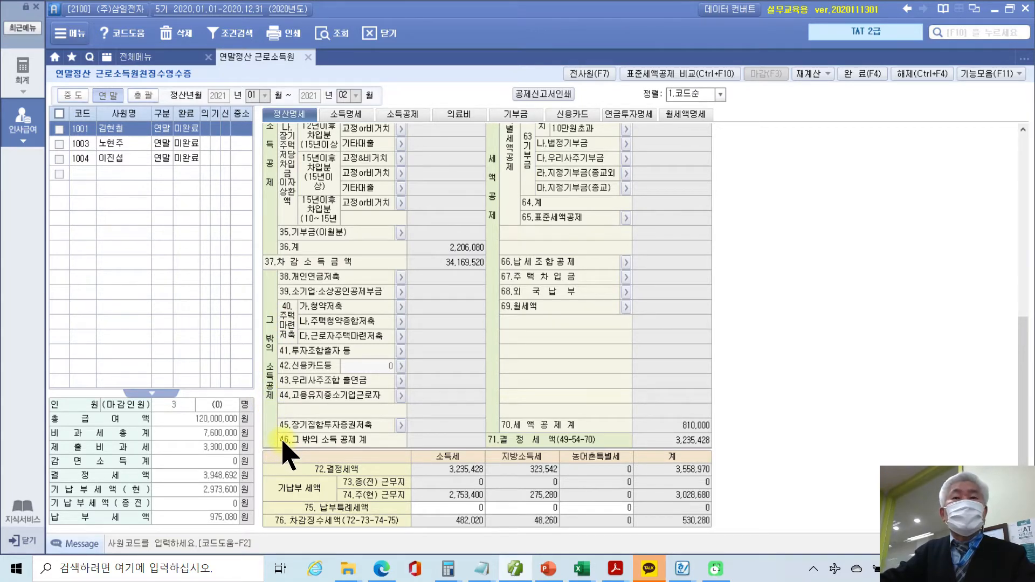
pyautogui.scroll(3, 285, 448)
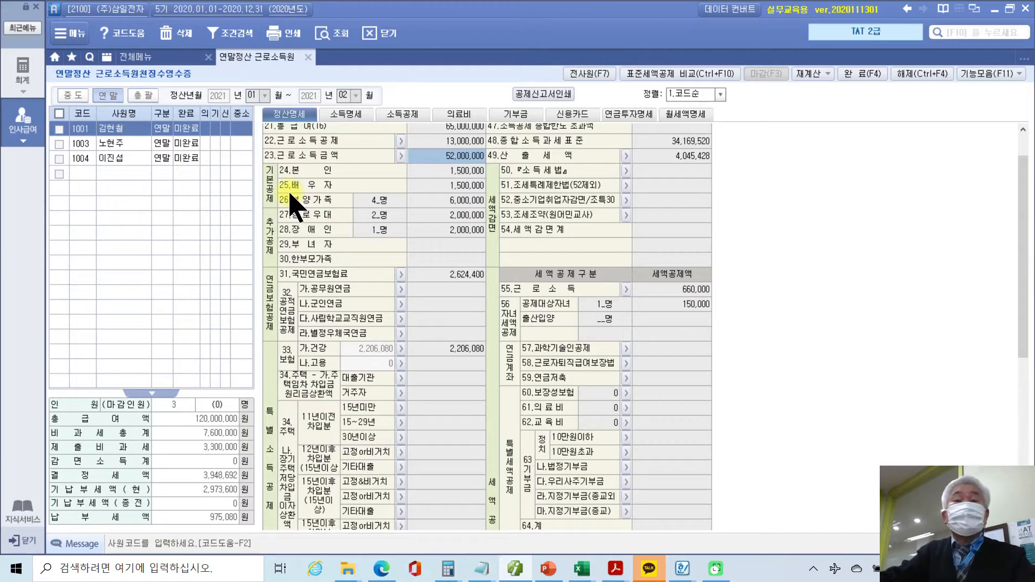
pyautogui.click(453, 172)
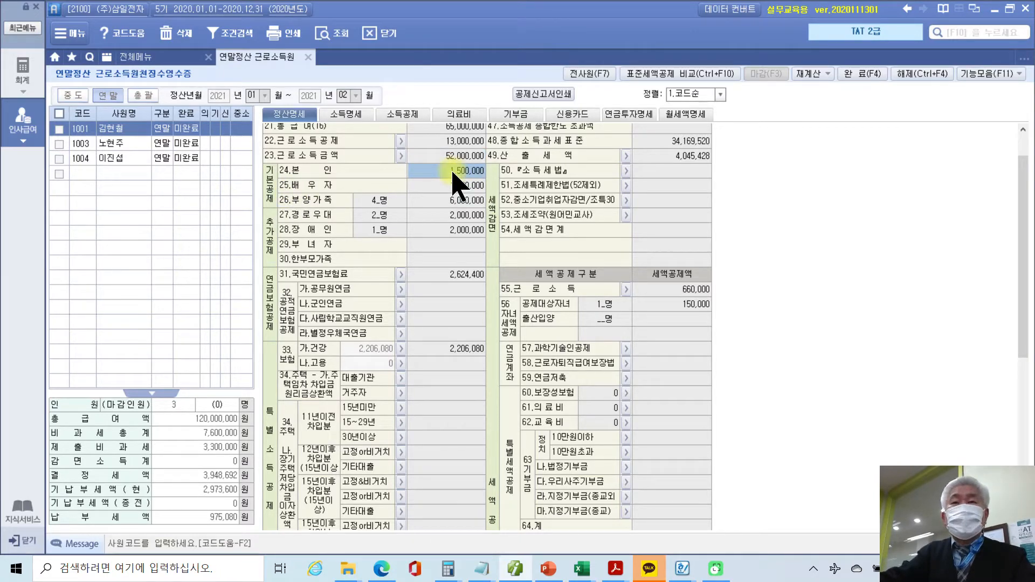
pyautogui.click(456, 186)
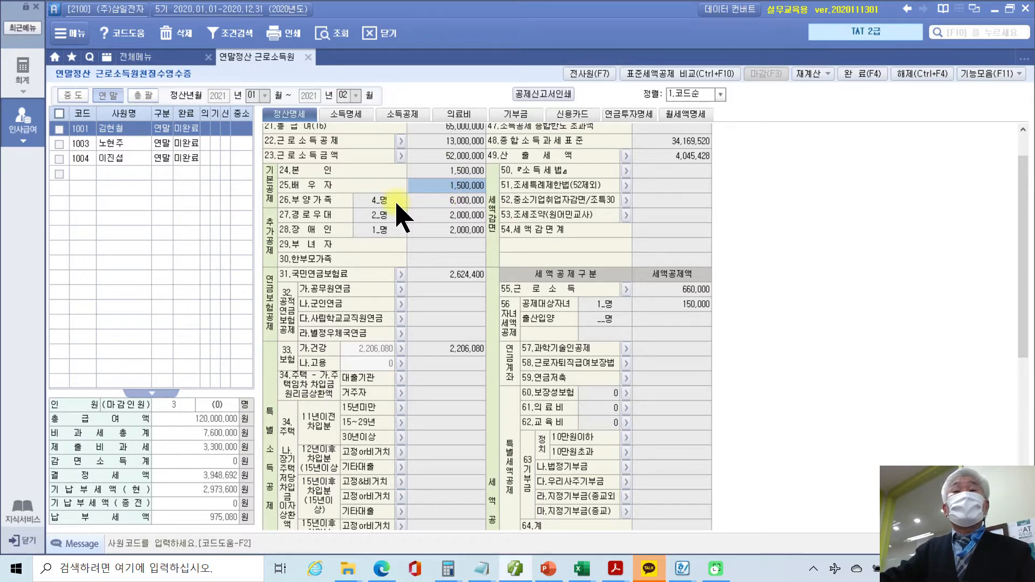
pyautogui.click(425, 205)
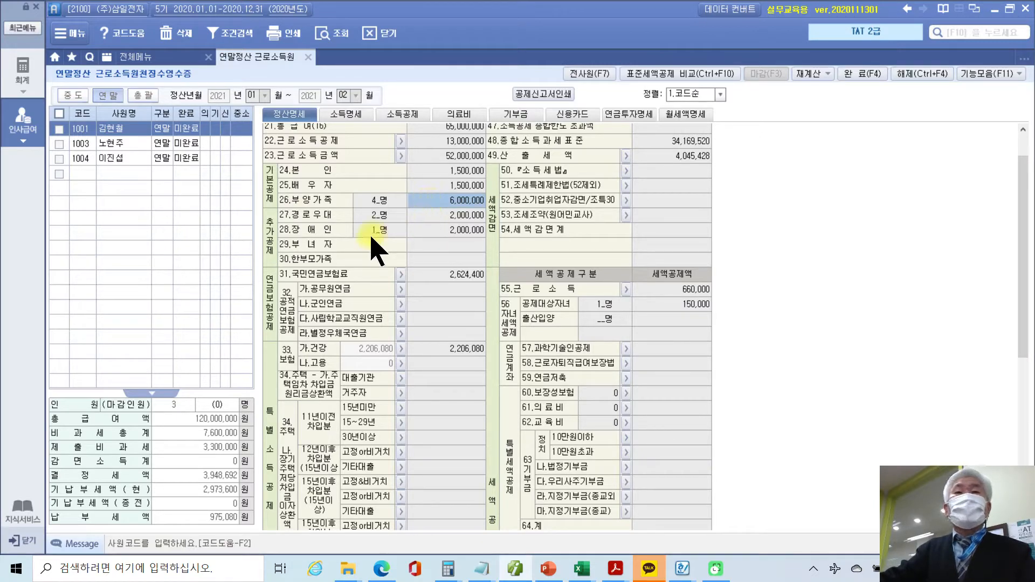
pyautogui.click(459, 219)
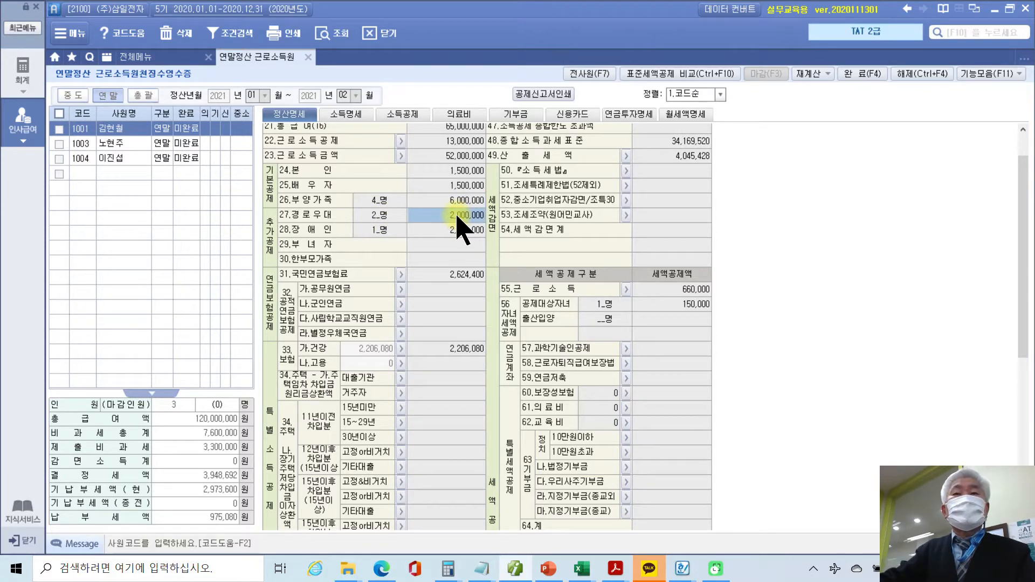
pyautogui.click(443, 234)
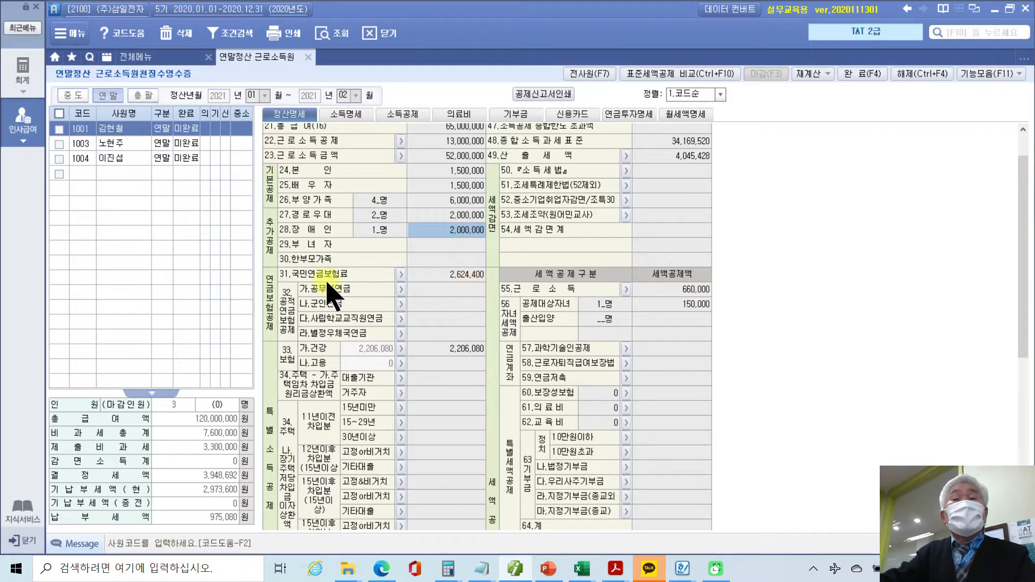
pyautogui.click(446, 275)
pyautogui.scroll(-3, 446, 275)
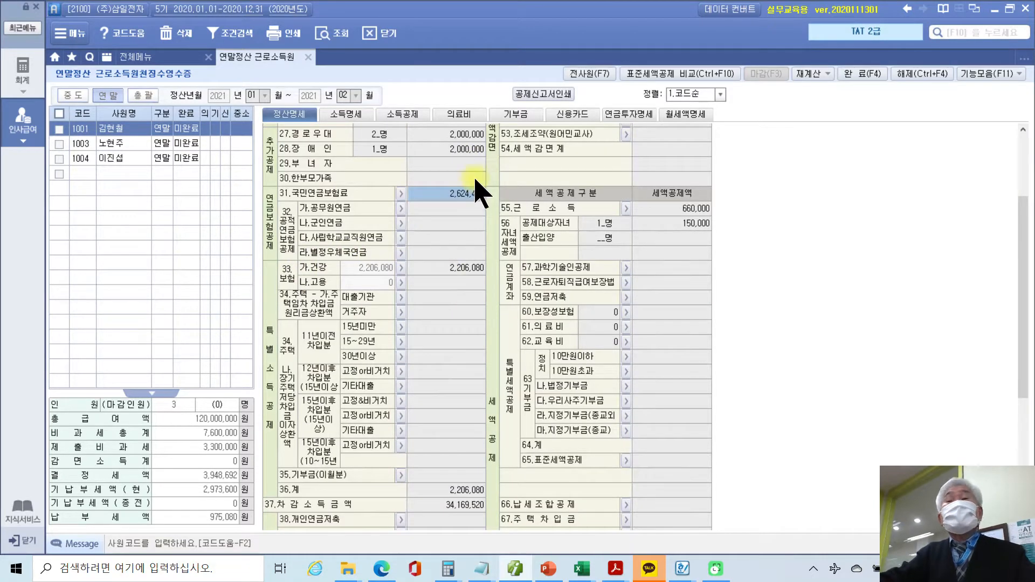
# - Review the health insurance premium deduction (33.보험 가.건강) and the special income deduction subtotal (36.계)
pyautogui.click(459, 269)
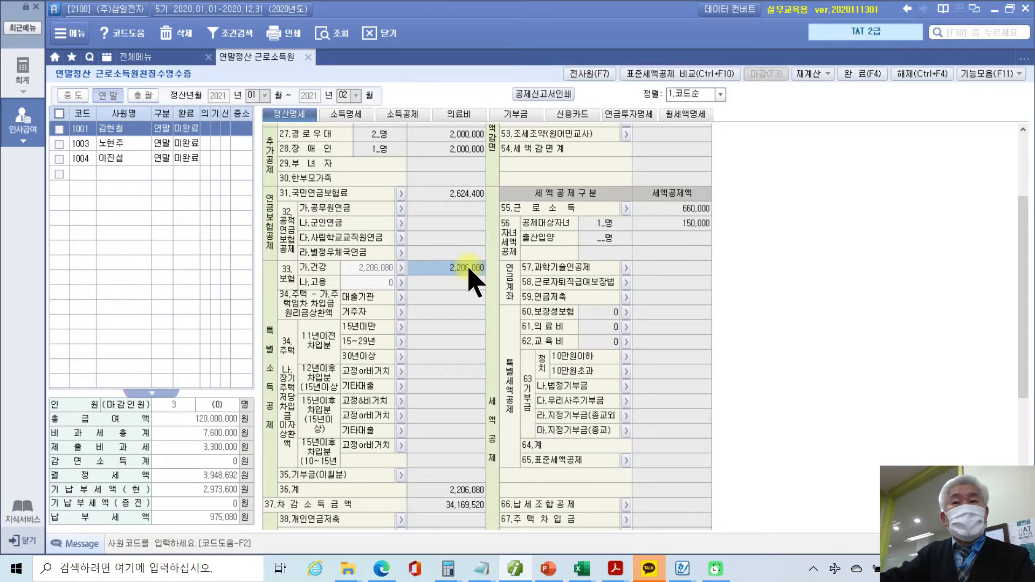
pyautogui.scroll(2, 474, 278)
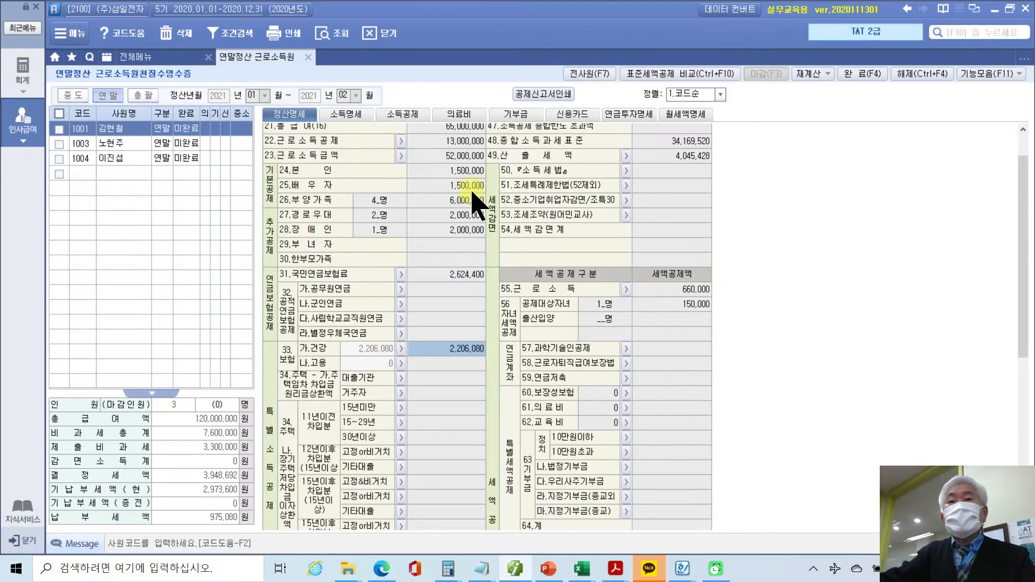
pyautogui.scroll(-6, 468, 297)
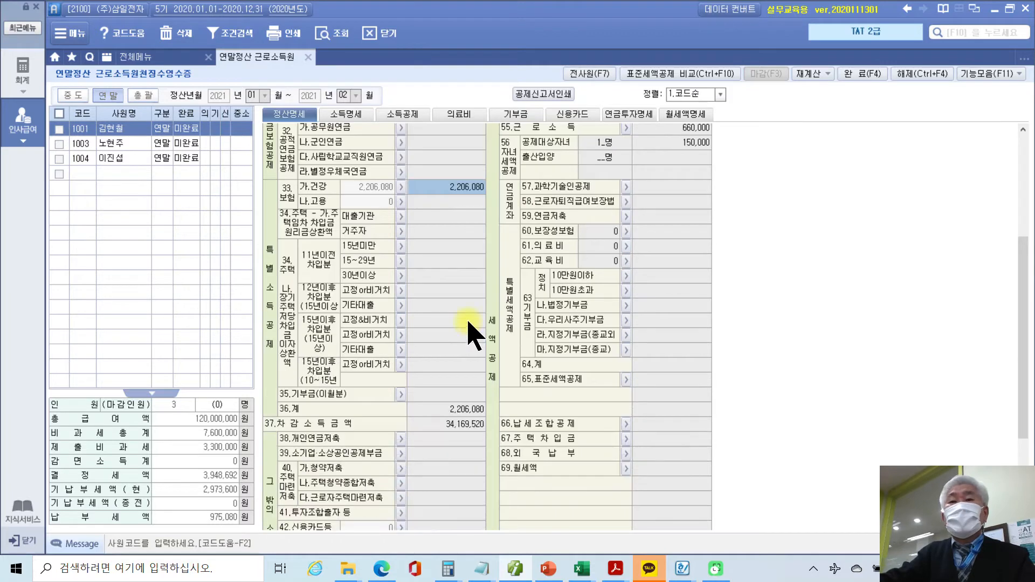
pyautogui.click(458, 327)
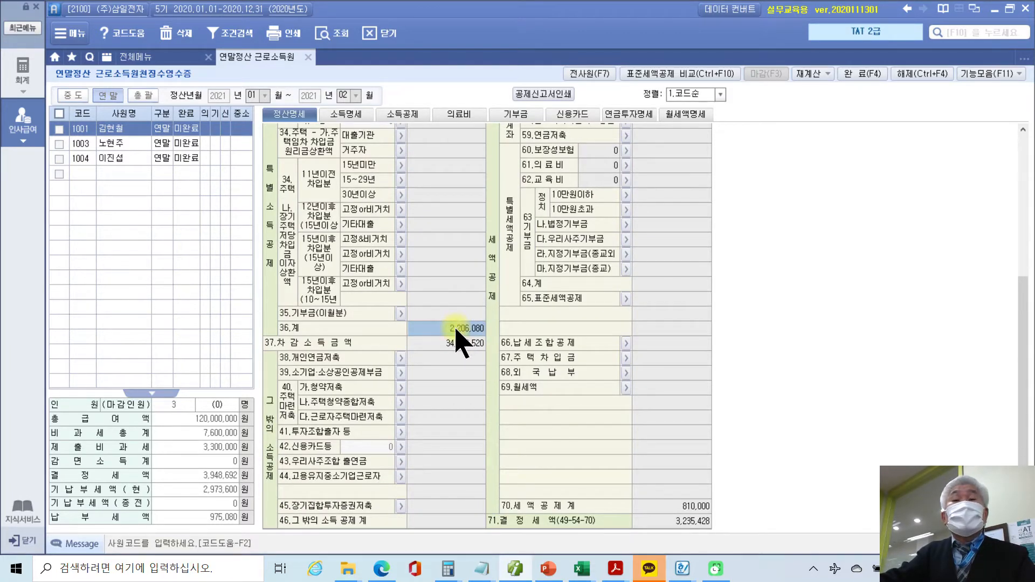
pyautogui.scroll(5, 458, 341)
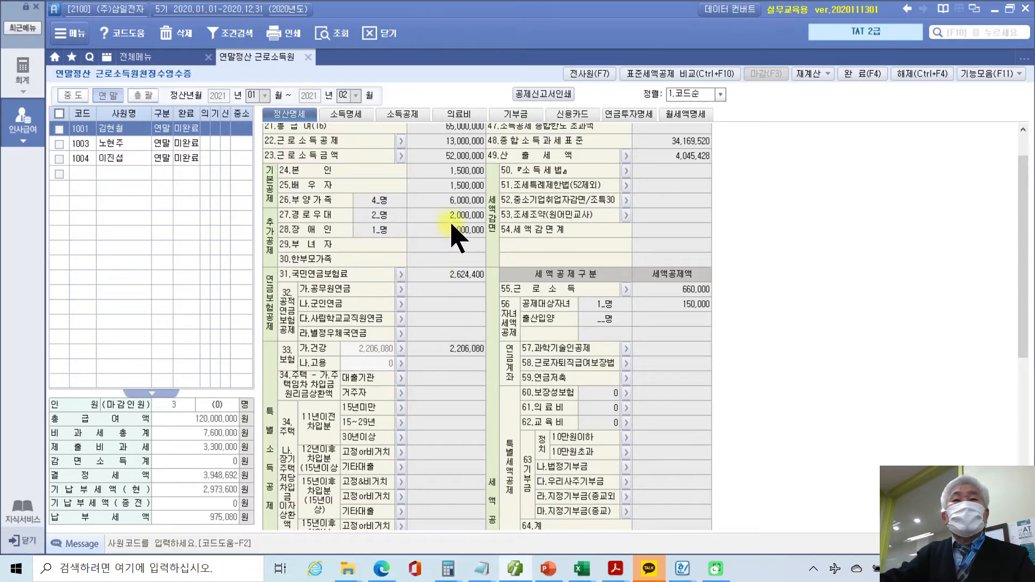
pyautogui.scroll(-4, 448, 377)
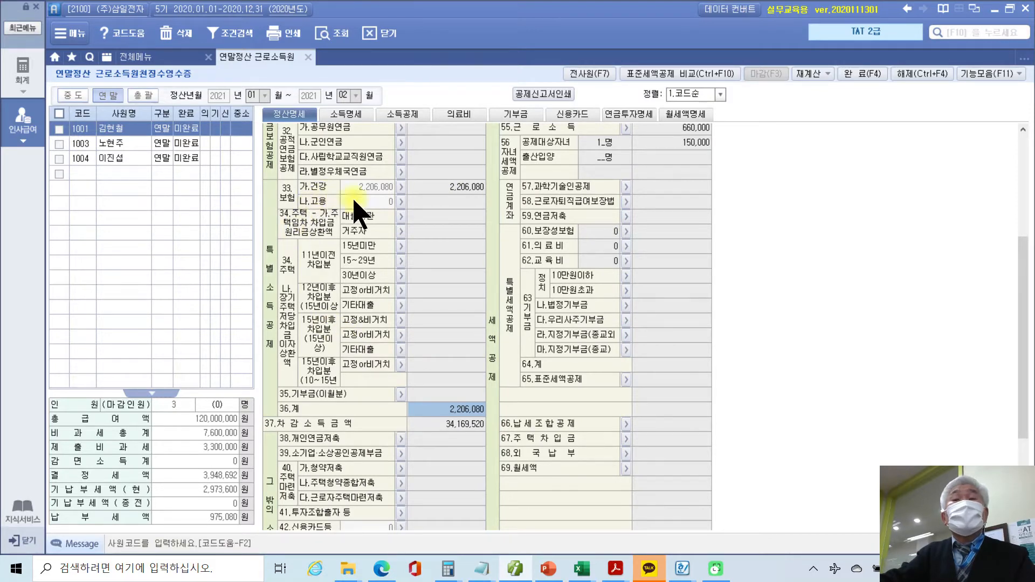
# - Compare the 차감소득금액 with the 근로소득금액 in the settlement statement
pyautogui.click(440, 427)
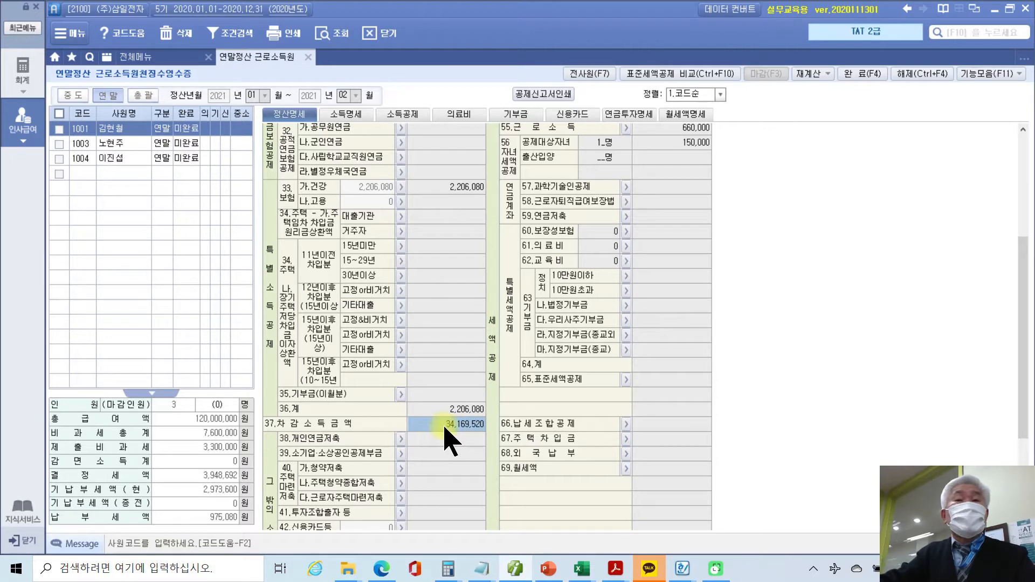
pyautogui.scroll(5, 446, 428)
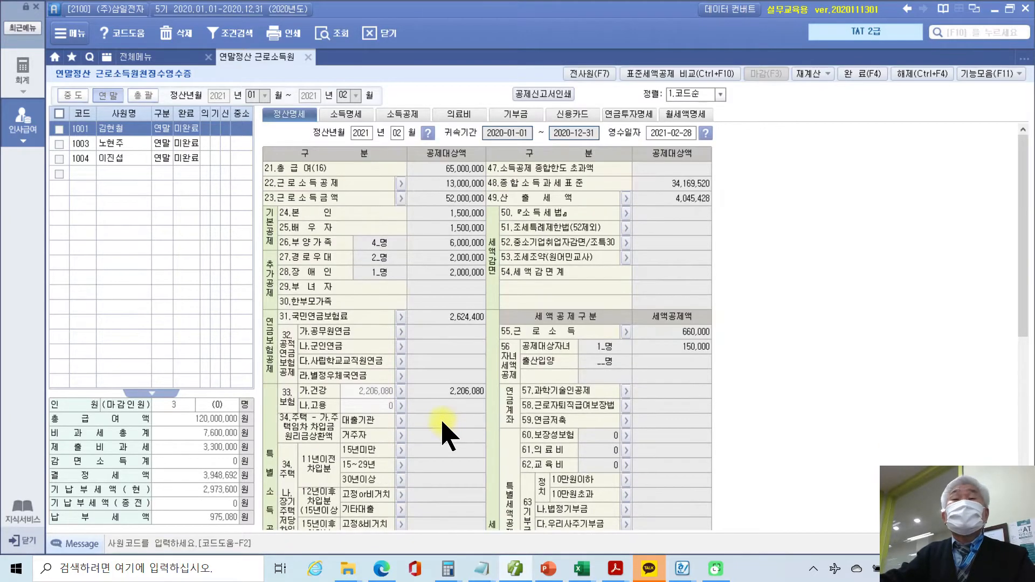
pyautogui.click(446, 200)
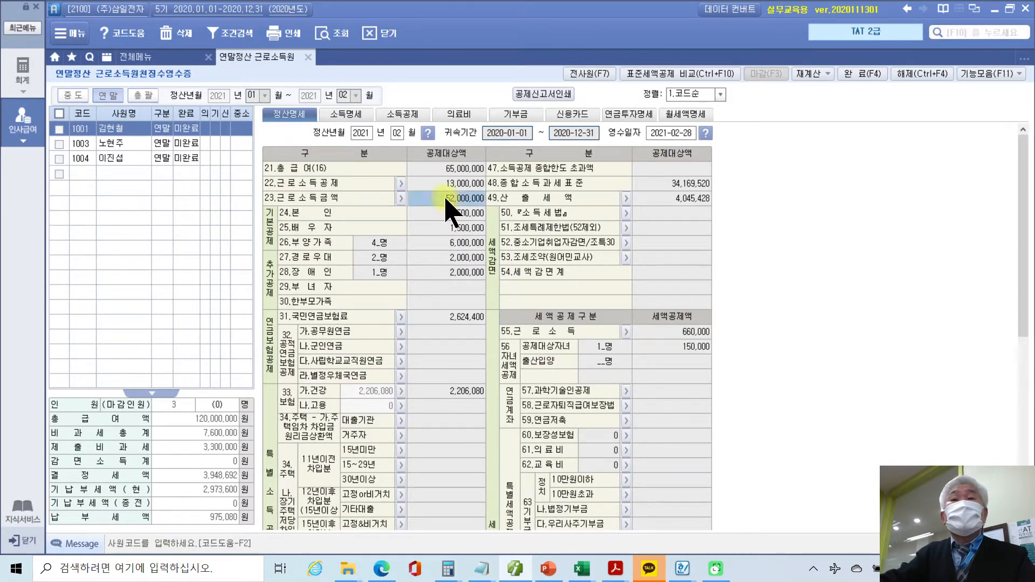
pyautogui.scroll(-5, 435, 418)
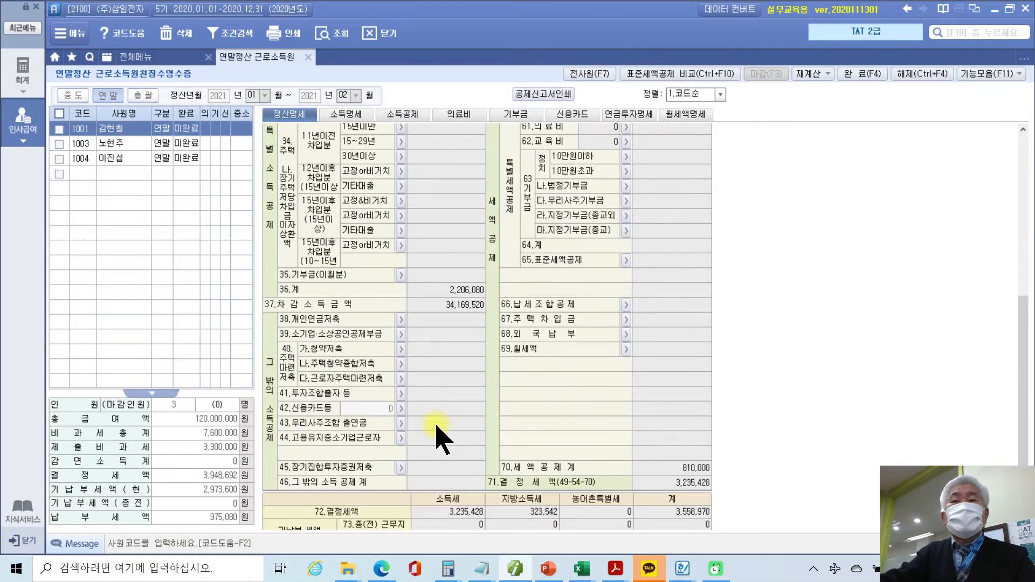
pyautogui.click(448, 306)
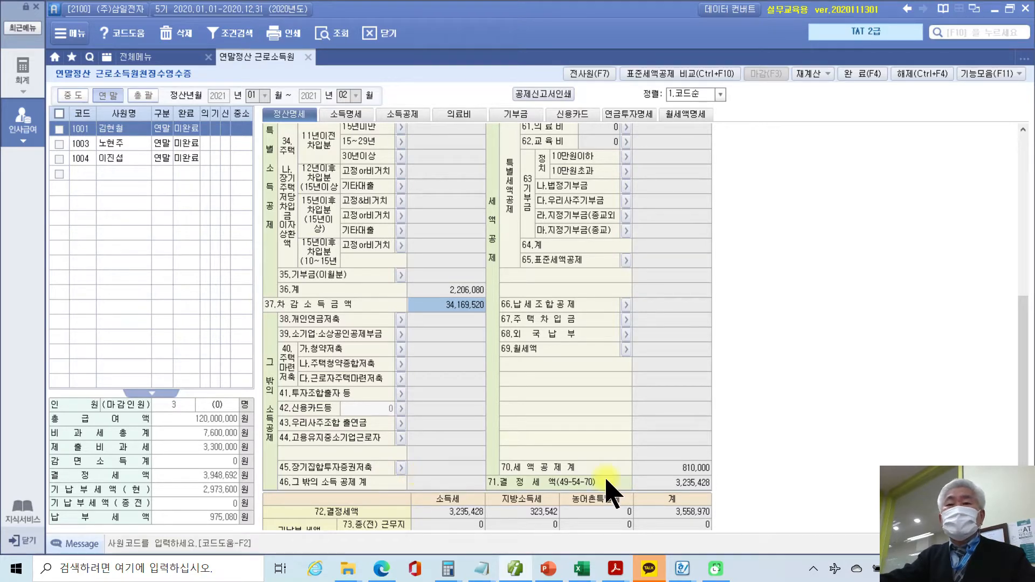
# - Check the 종합소득과세표준 amount, marking it temporarily with a box and a check mark
pyautogui.scroll(5, 654, 488)
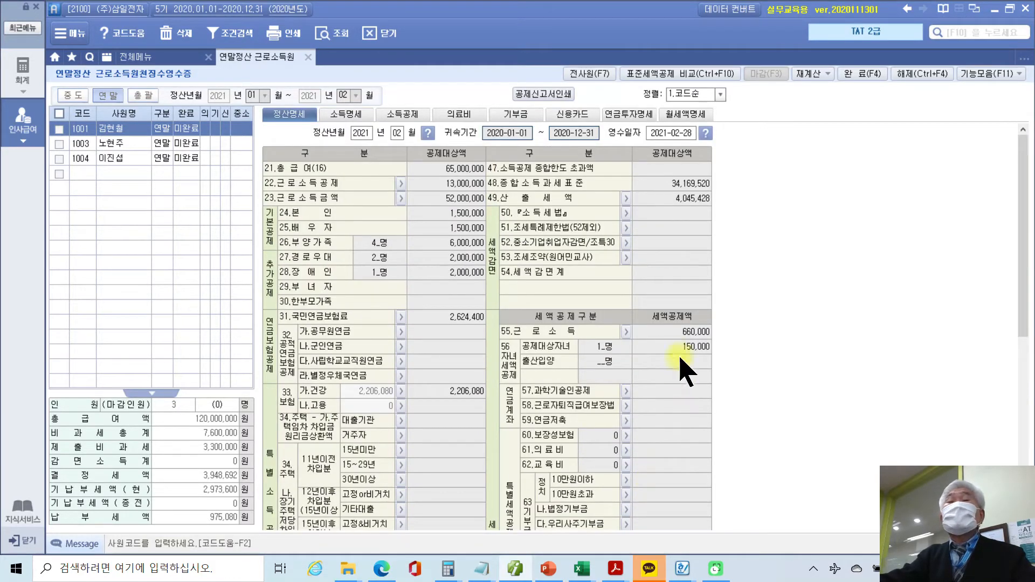
pyautogui.click(649, 185)
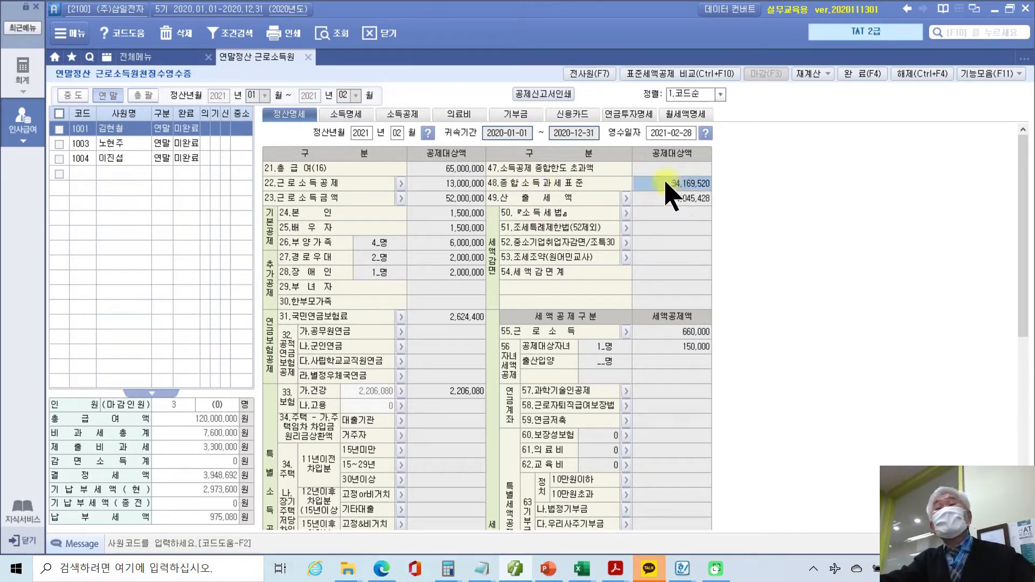
pyautogui.moveTo(631, 171)
pyautogui.mouseDown()
pyautogui.moveTo(674, 188)
pyautogui.moveTo(755, 189)
pyautogui.mouseUp()
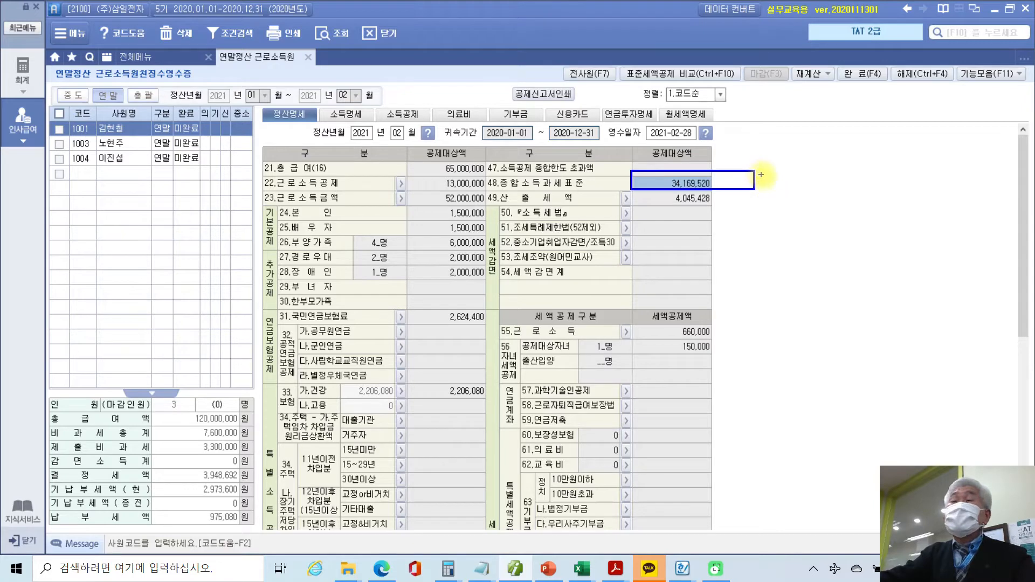
pyautogui.moveTo(767, 176); pyautogui.dragTo(784, 180)
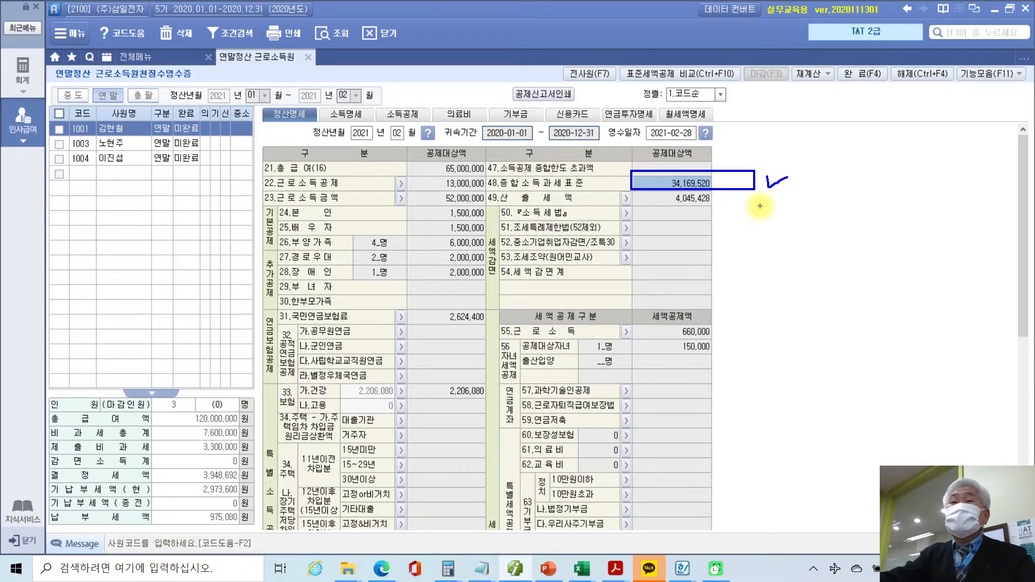
pyautogui.press('Escape')
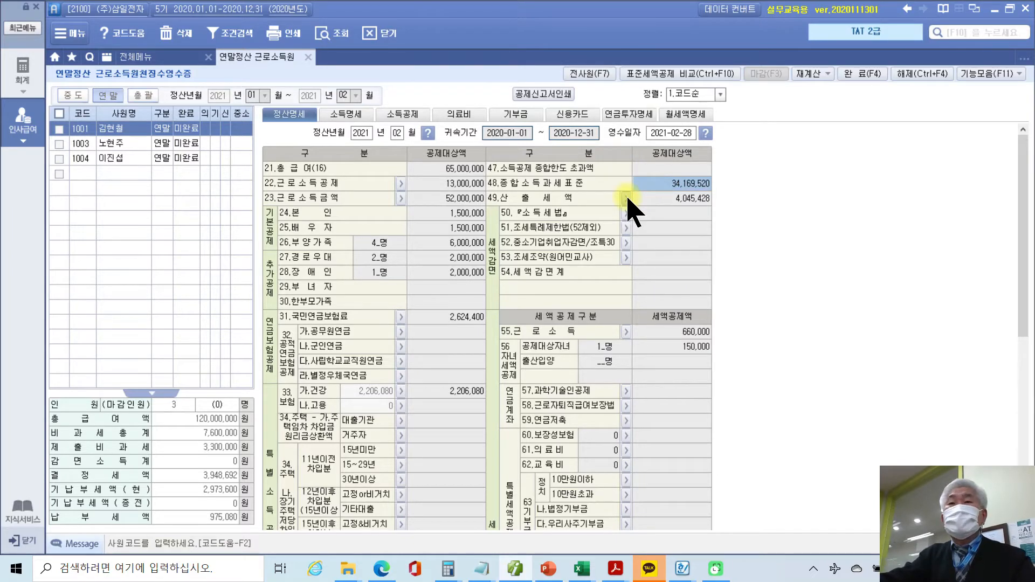
# - Examine the calculation method table for the 산출세액 and check the calculated tax amount
pyautogui.click(627, 198)
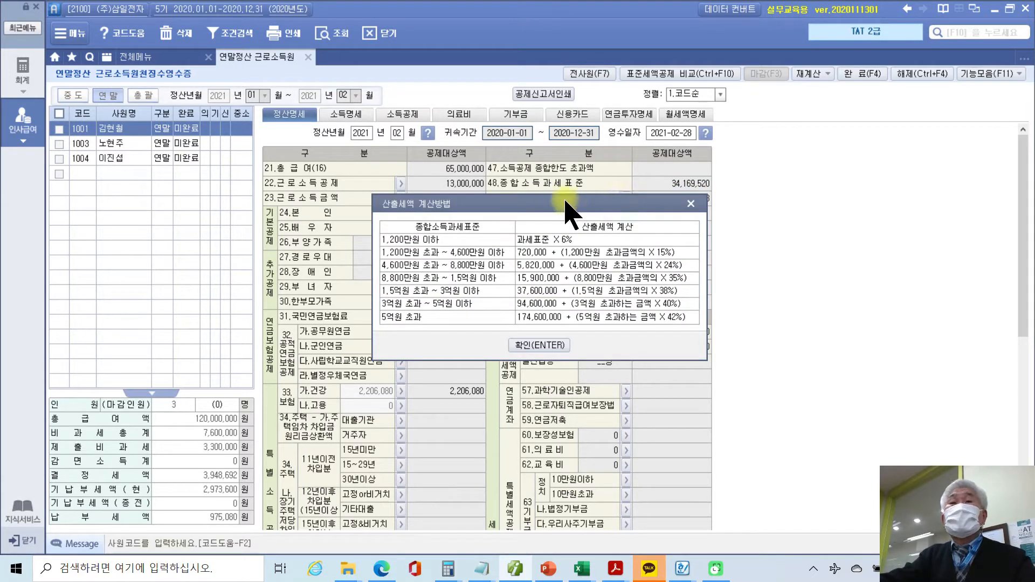
pyautogui.moveTo(563, 204); pyautogui.dragTo(801, 200)
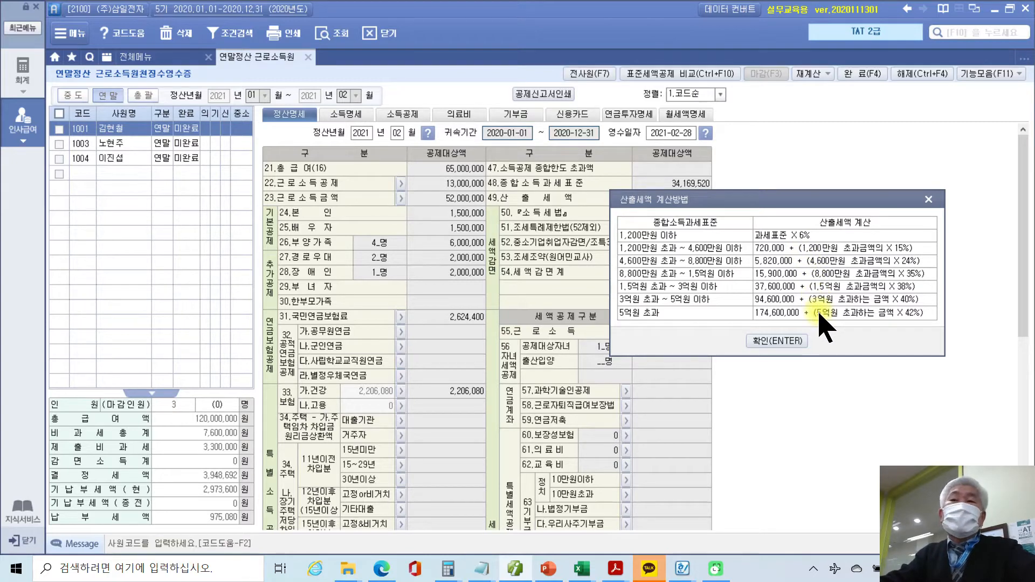
pyautogui.click(777, 342)
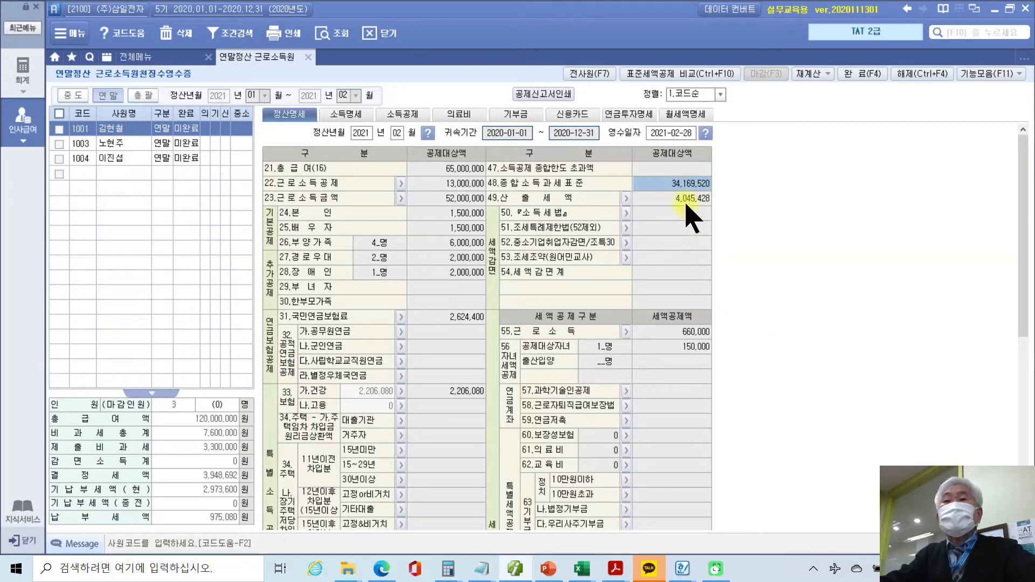
pyautogui.click(686, 202)
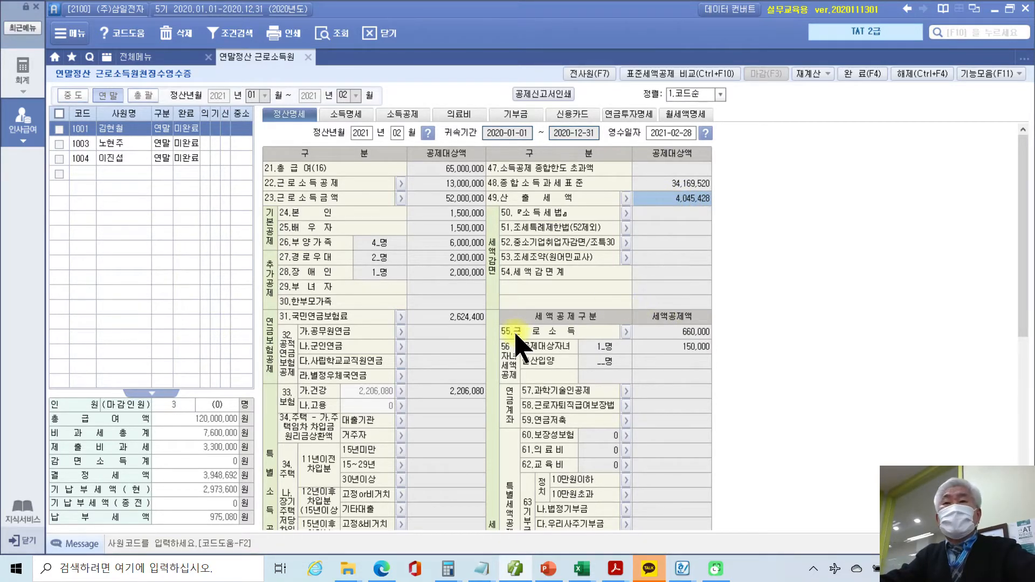
# - Examine the calculation method for the earned income tax credit (55.근로소득) in the tax credit section
pyautogui.scroll(-3, 518, 342)
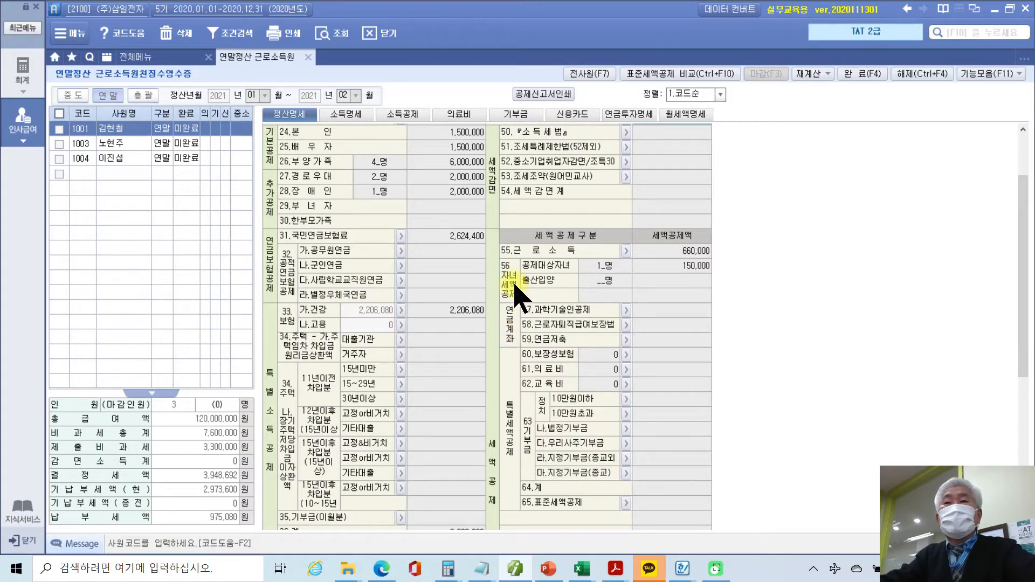
pyautogui.scroll(-3, 515, 286)
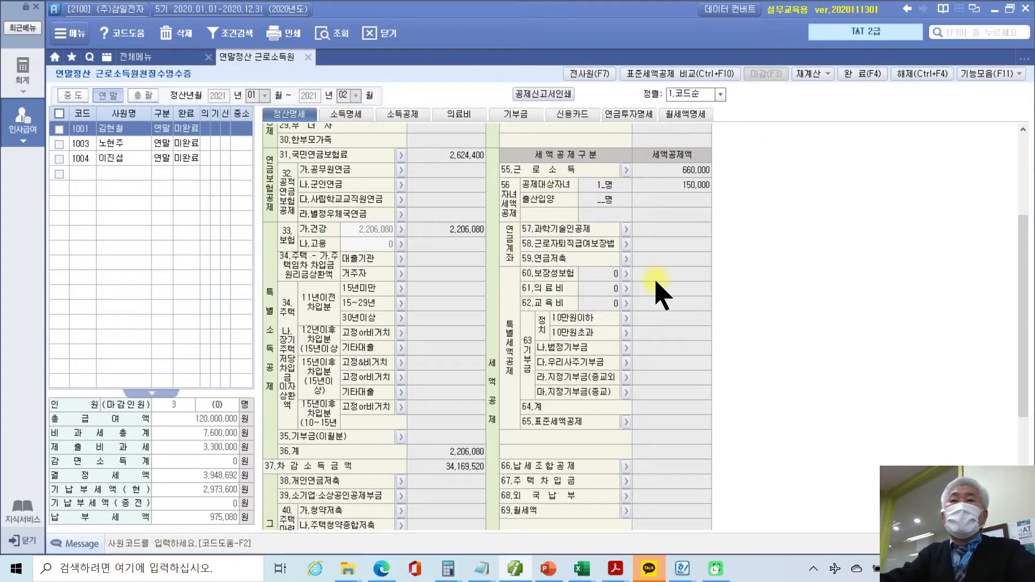
pyautogui.click(627, 171)
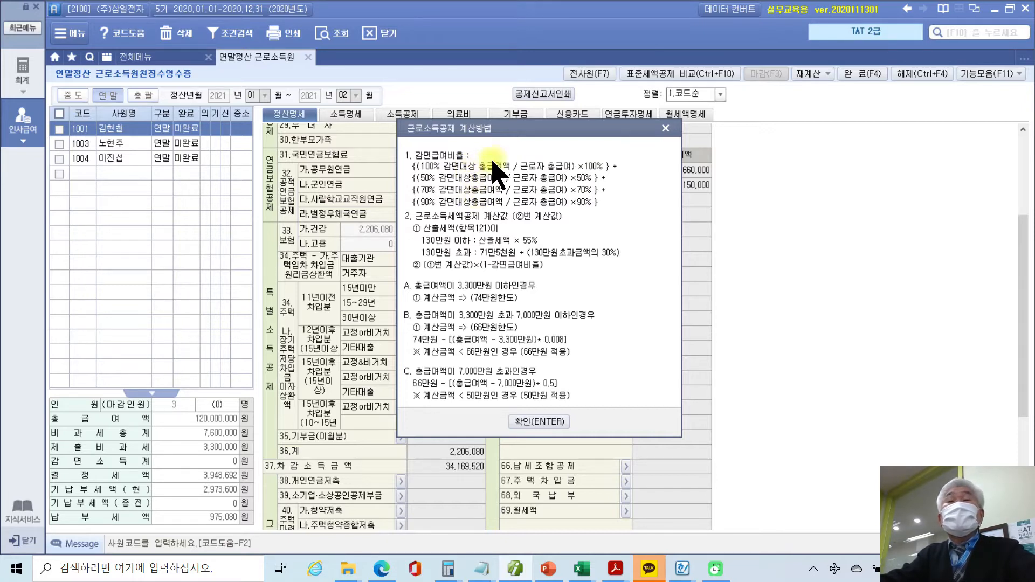
pyautogui.moveTo(507, 130); pyautogui.dragTo(642, 229)
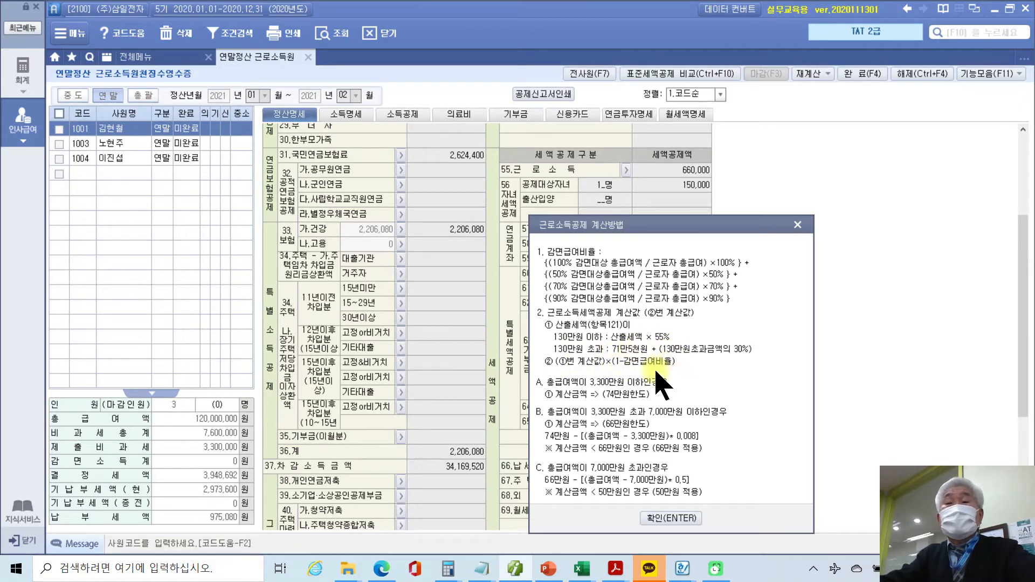
pyautogui.click(670, 519)
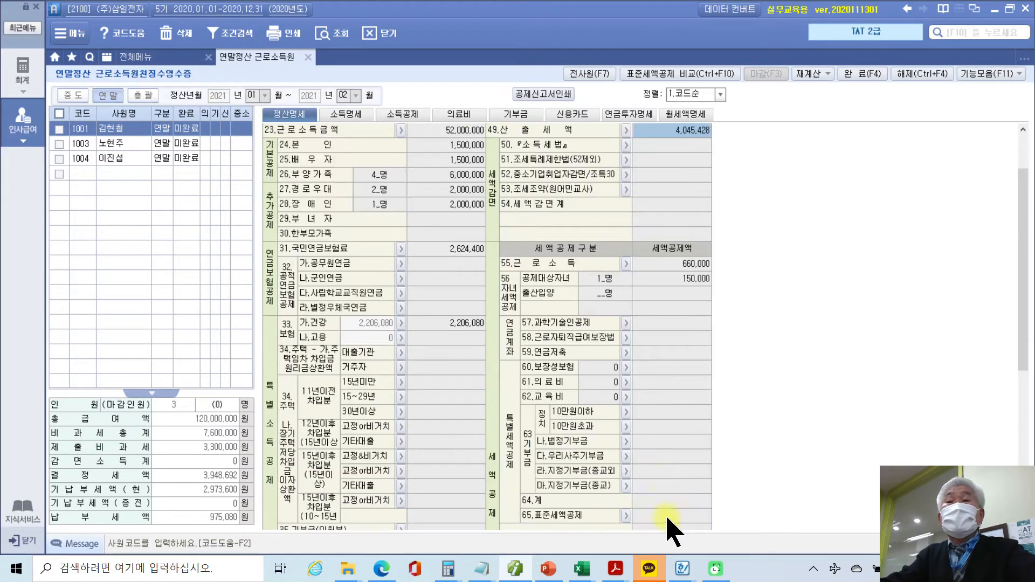
# - Review the earned income and child tax credit amounts, the 세액공제계 and the 결정세액
pyautogui.click(675, 265)
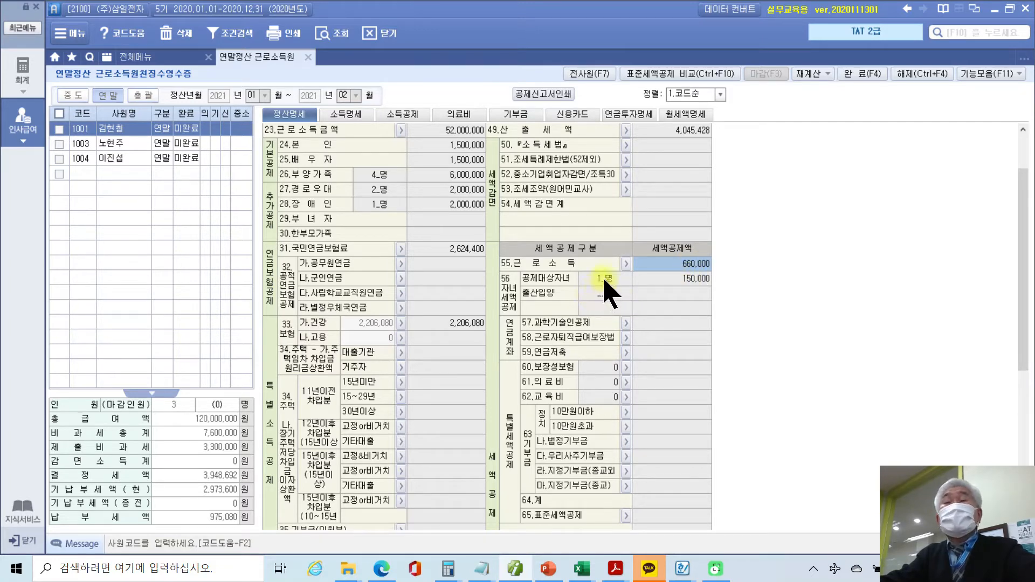
pyautogui.click(671, 280)
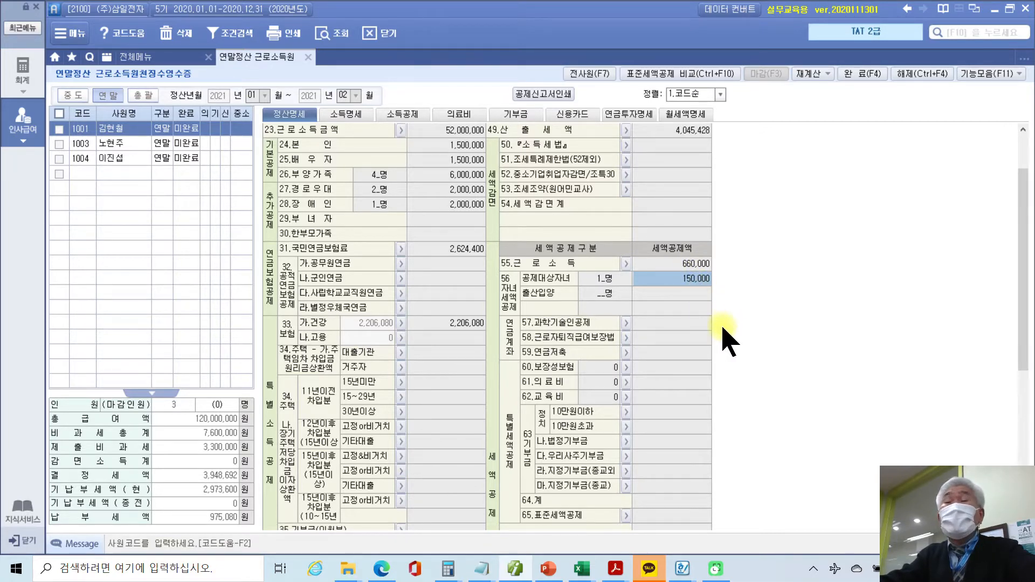
pyautogui.scroll(-5, 729, 340)
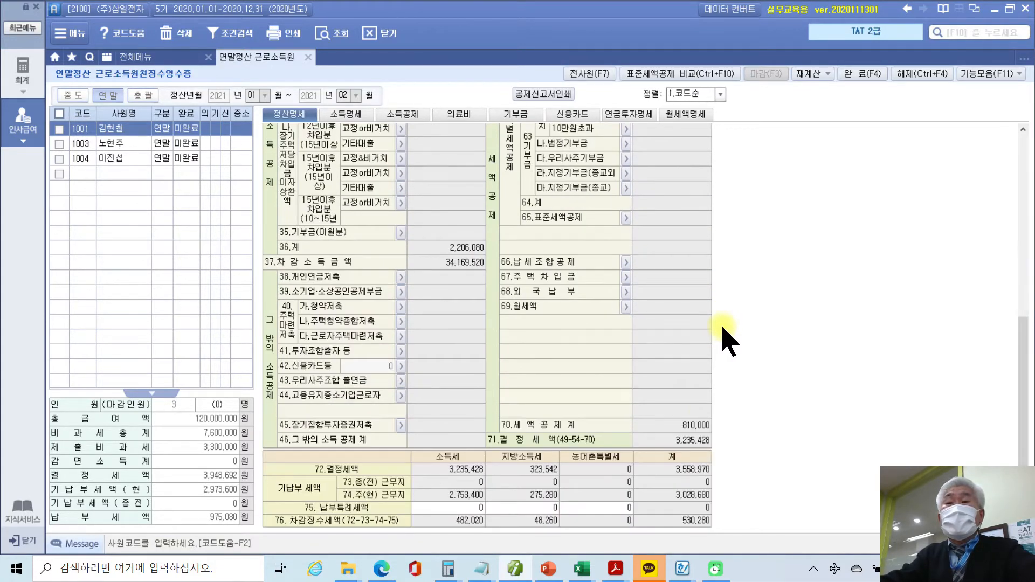
pyautogui.click(700, 425)
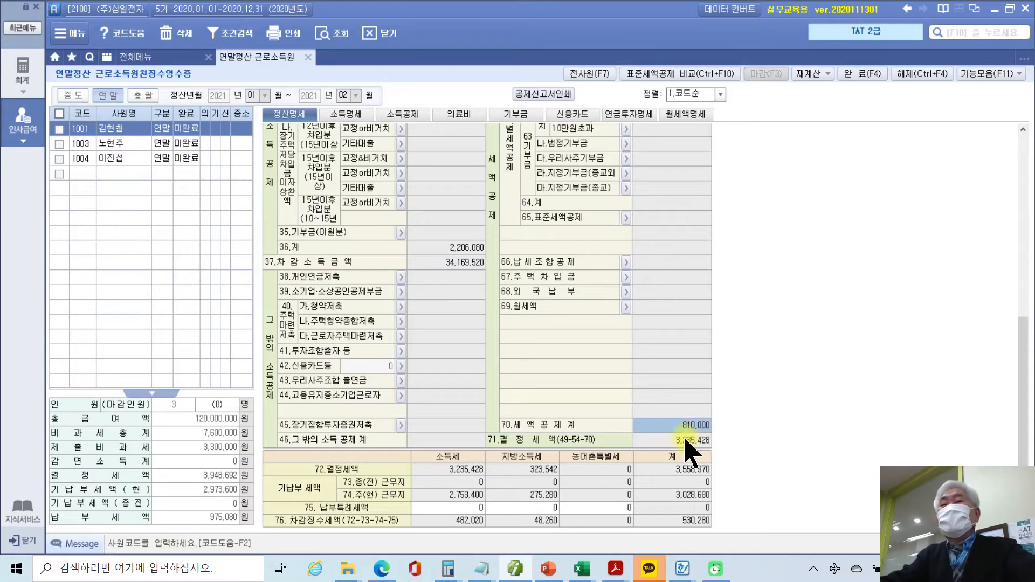
pyautogui.click(692, 440)
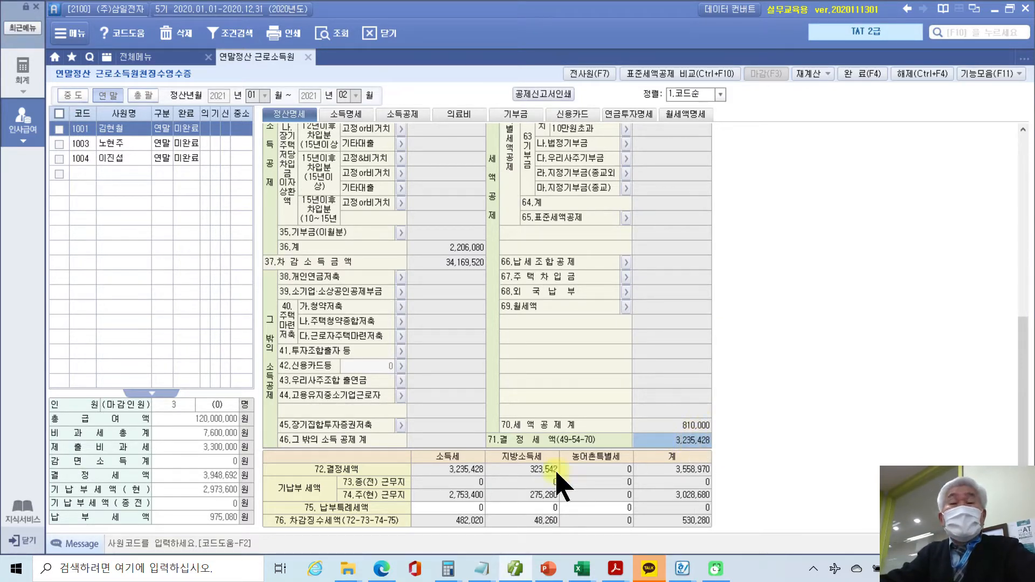
# - Check the income tax already paid at the current workplace (74.주(현)근무지) and the 차감징수세액, reviewing the whole statement
pyautogui.click(464, 496)
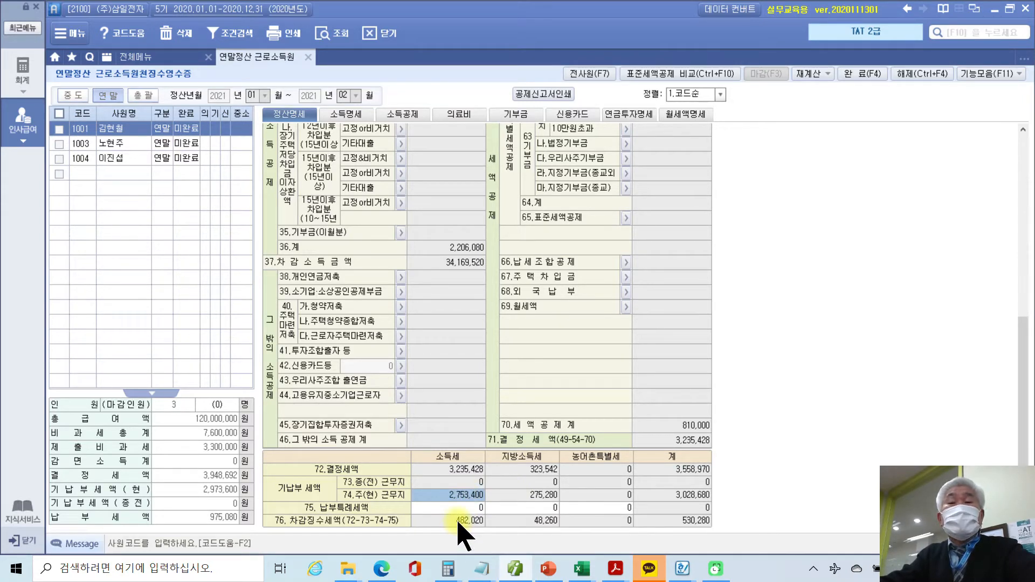
pyautogui.click(458, 521)
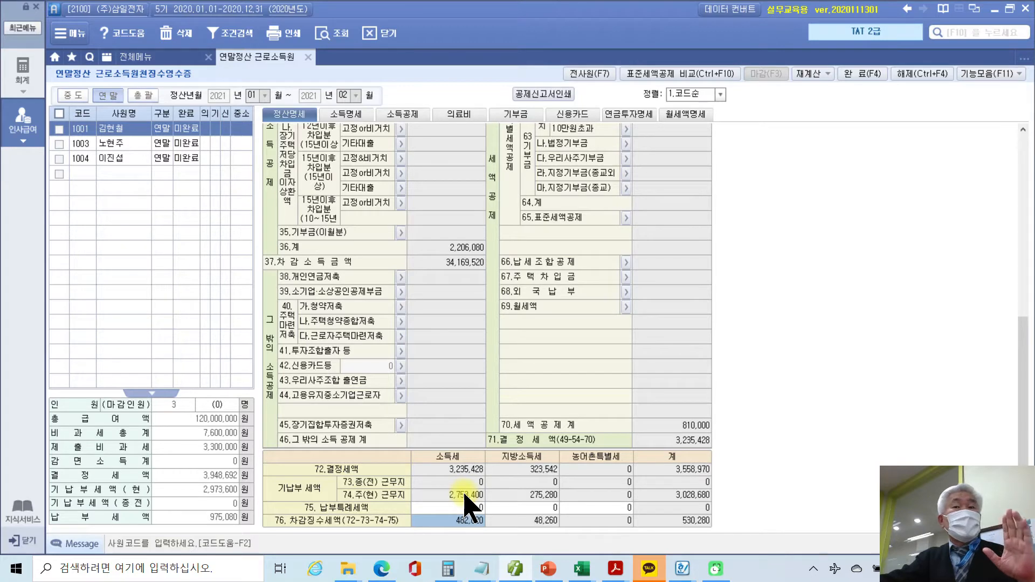
pyautogui.scroll(15, 435, 358)
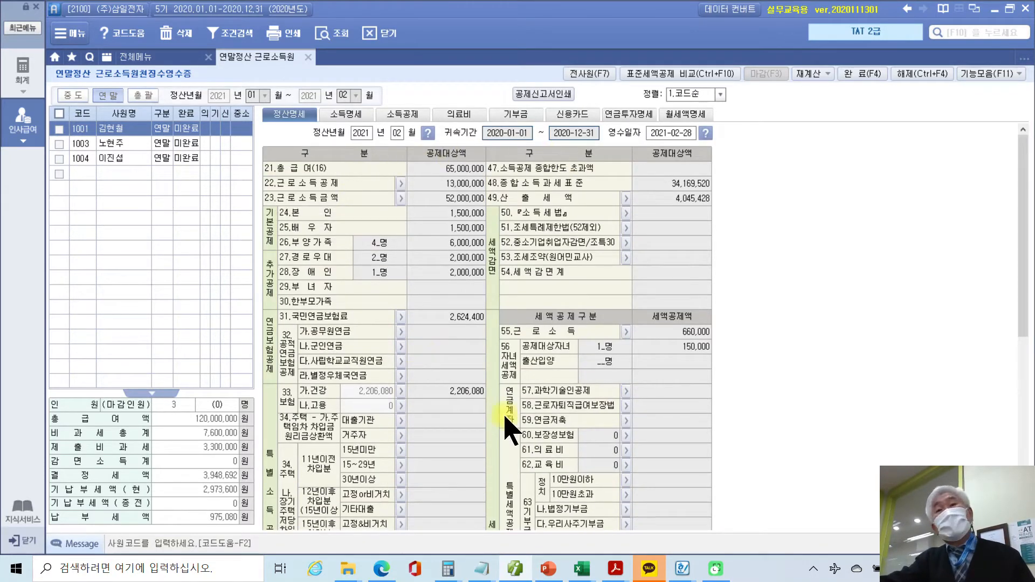
pyautogui.scroll(-1, 404, 392)
pyautogui.scroll(1, 380, 369)
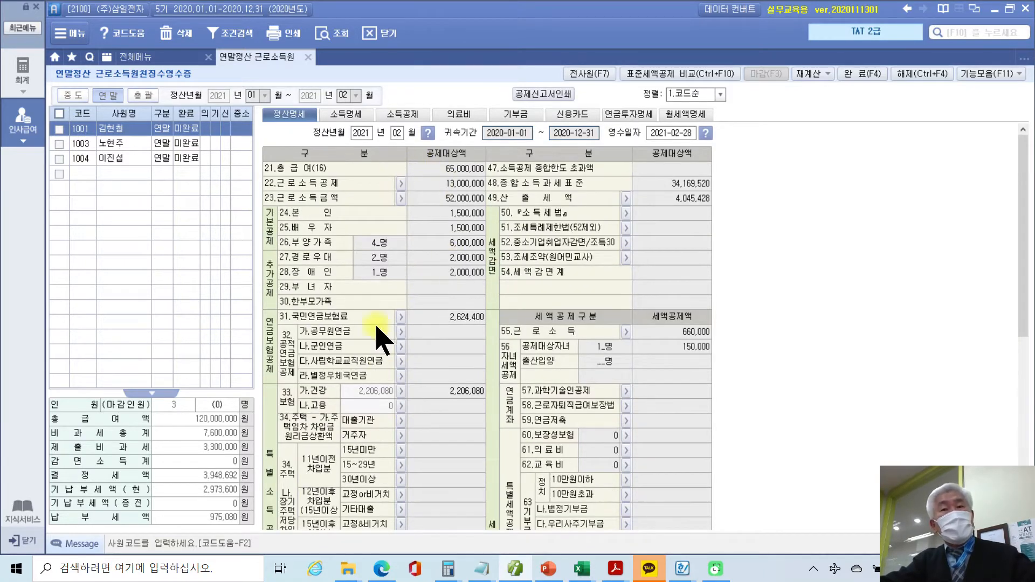
pyautogui.scroll(-5, 411, 350)
pyautogui.scroll(-3, 393, 478)
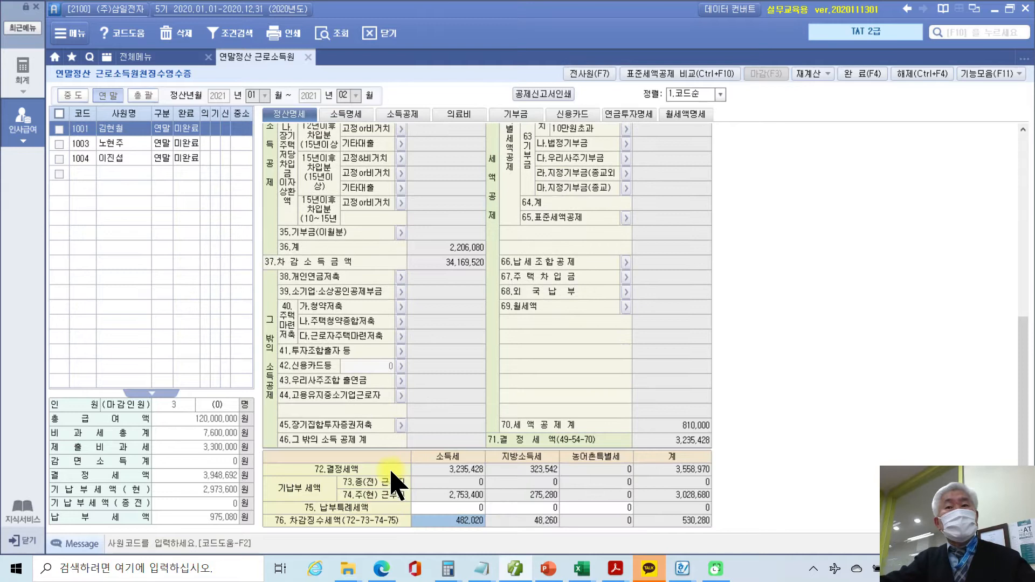
# - Go through the settlement statement once more, from income and deductions through tax credits to the 결정세액 and 차감징수세액
pyautogui.scroll(8, 397, 483)
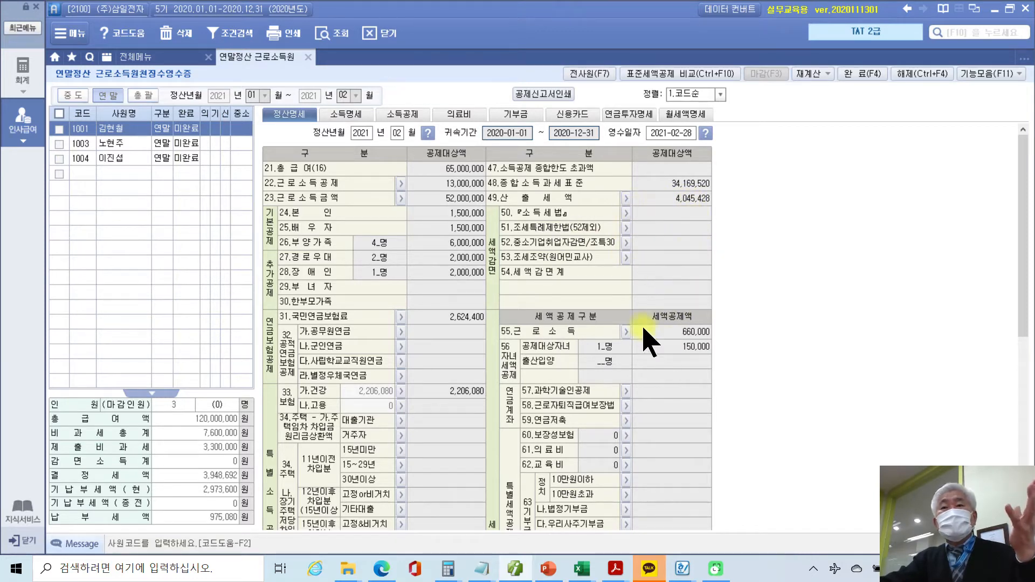
pyautogui.scroll(-3, 701, 348)
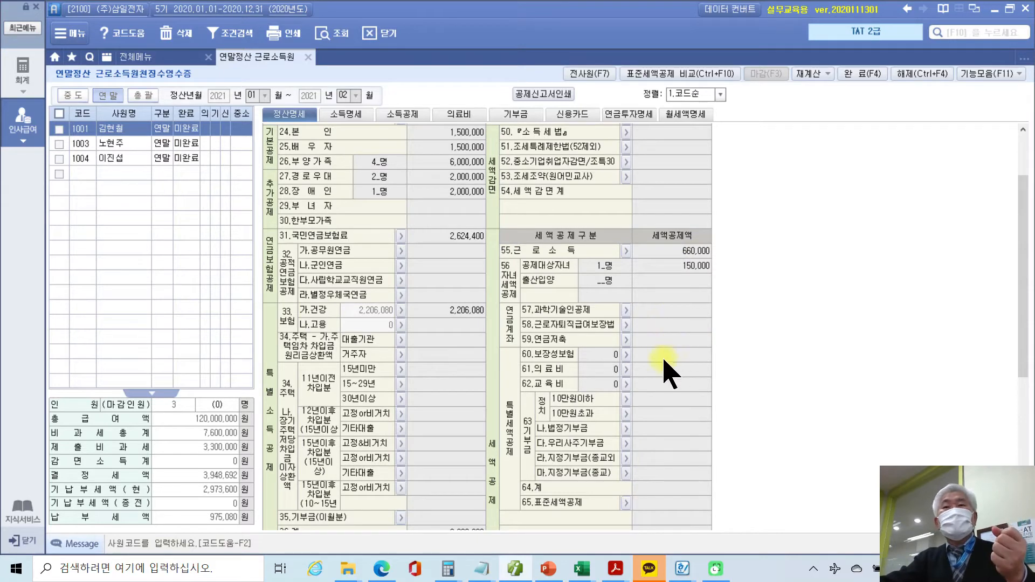
pyautogui.scroll(-6, 642, 358)
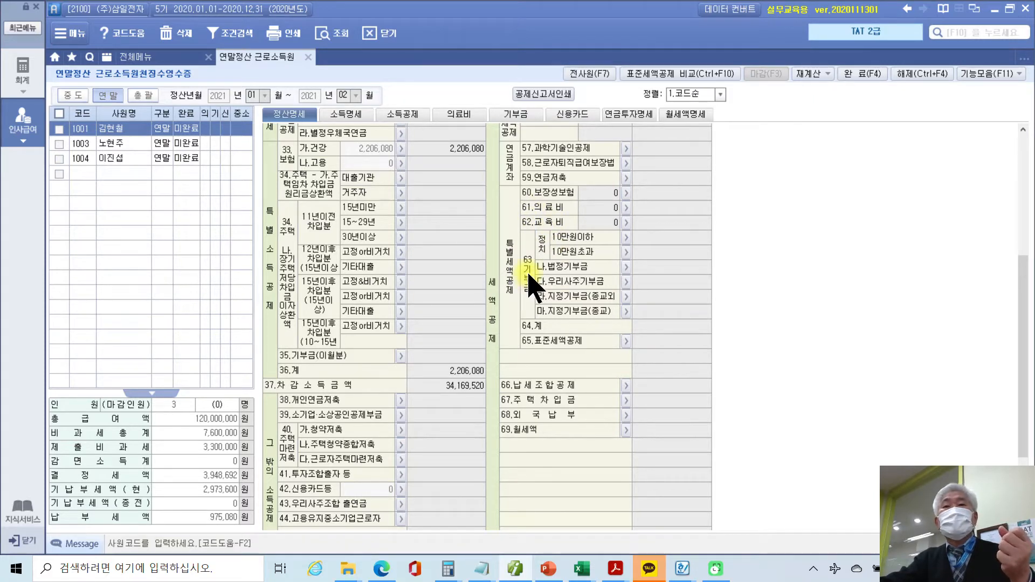
pyautogui.scroll(-3, 598, 404)
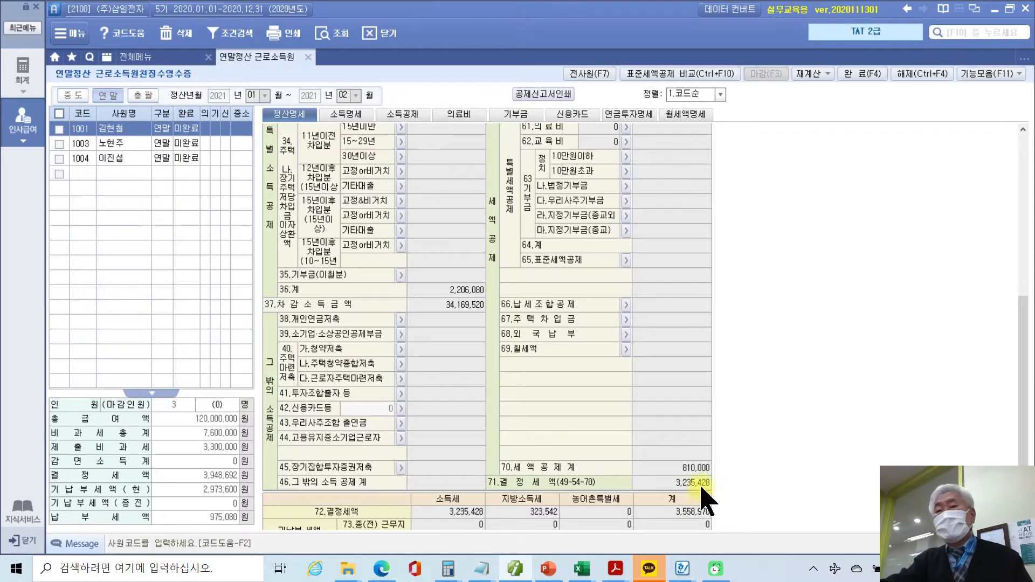
pyautogui.scroll(-1, 674, 499)
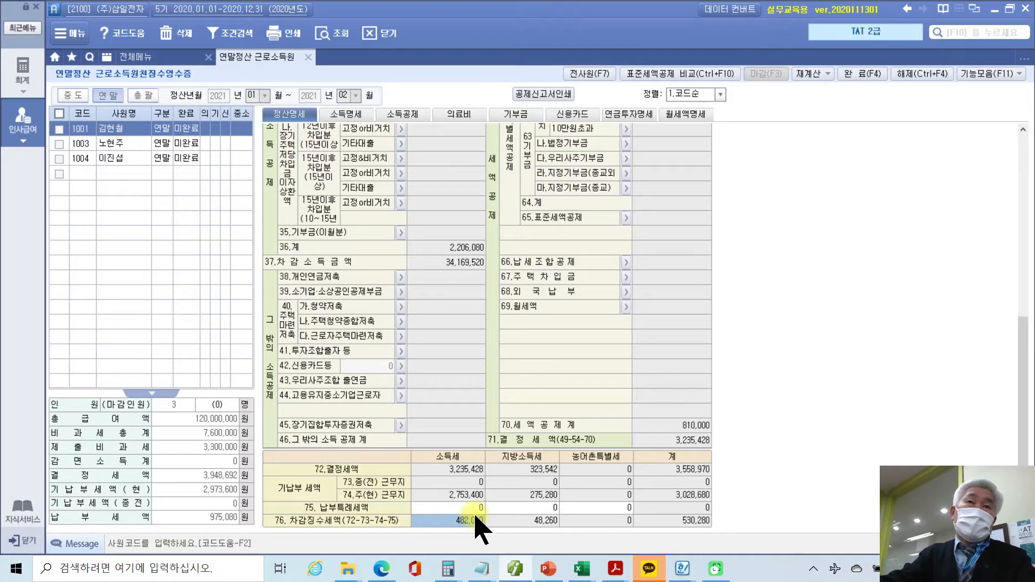
pyautogui.scroll(10, 477, 524)
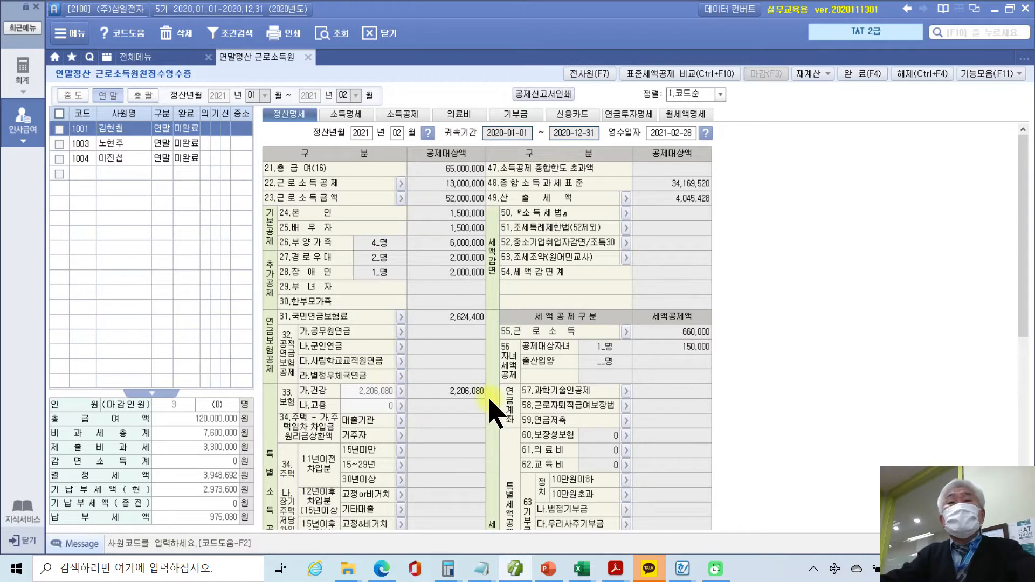
# - Look through the first employee's 소득명세, 소득공제, 의료비 and 기부금 details, ending at the 신용카드 details
pyautogui.click(337, 115)
pyautogui.click(339, 115)
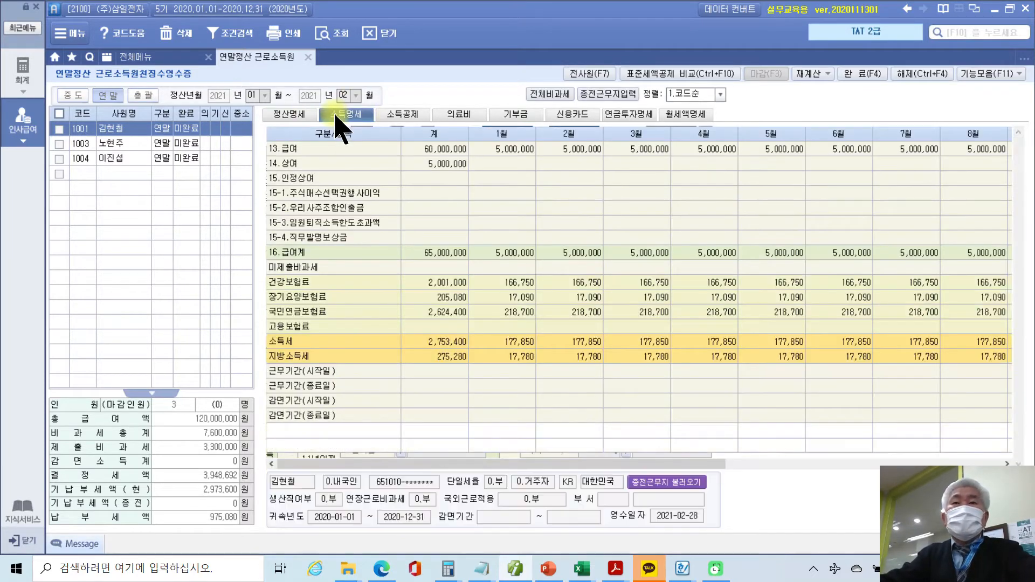
pyautogui.click(403, 115)
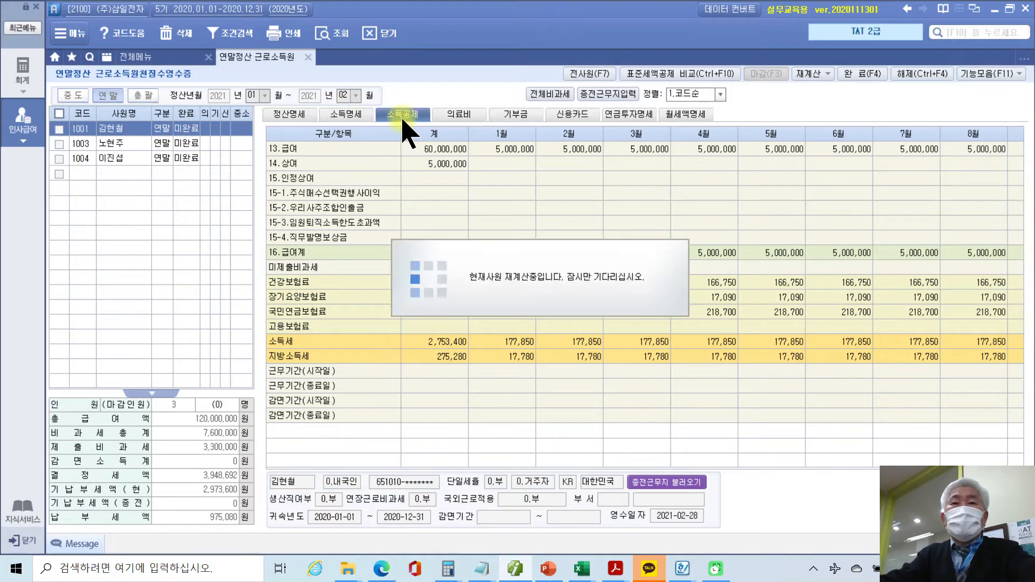
pyautogui.click(463, 118)
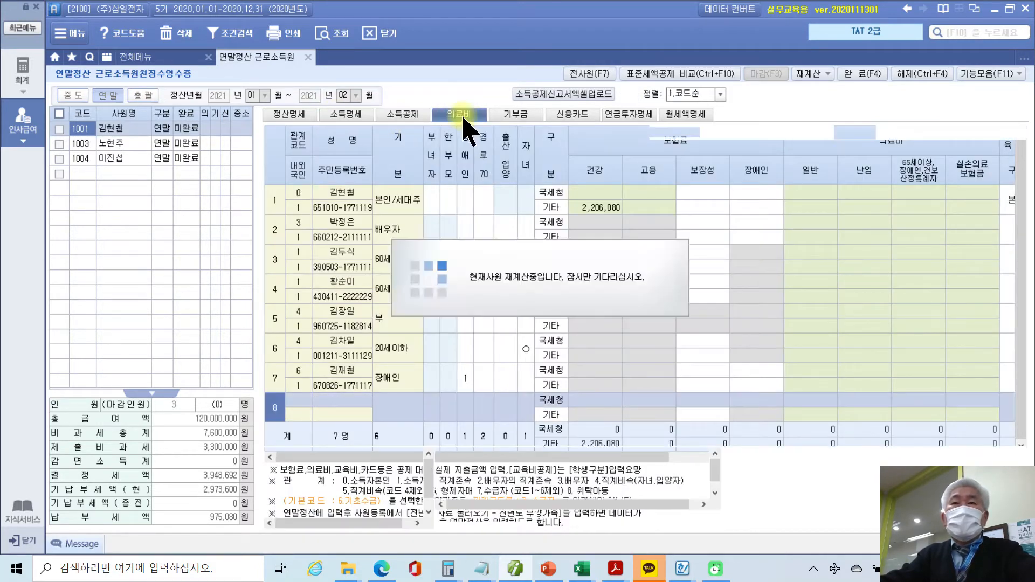
pyautogui.click(516, 116)
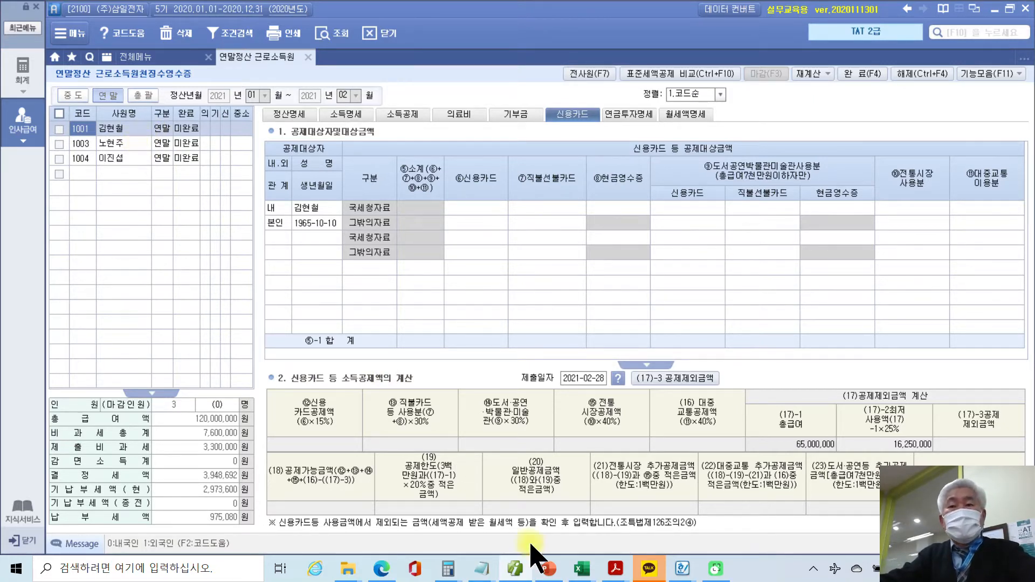
# - Switch to the PDF workbook in Adobe Acrobat Reader and highlight the word 신용카드 in the title of 자료 1
pyautogui.moveTo(569, 576)
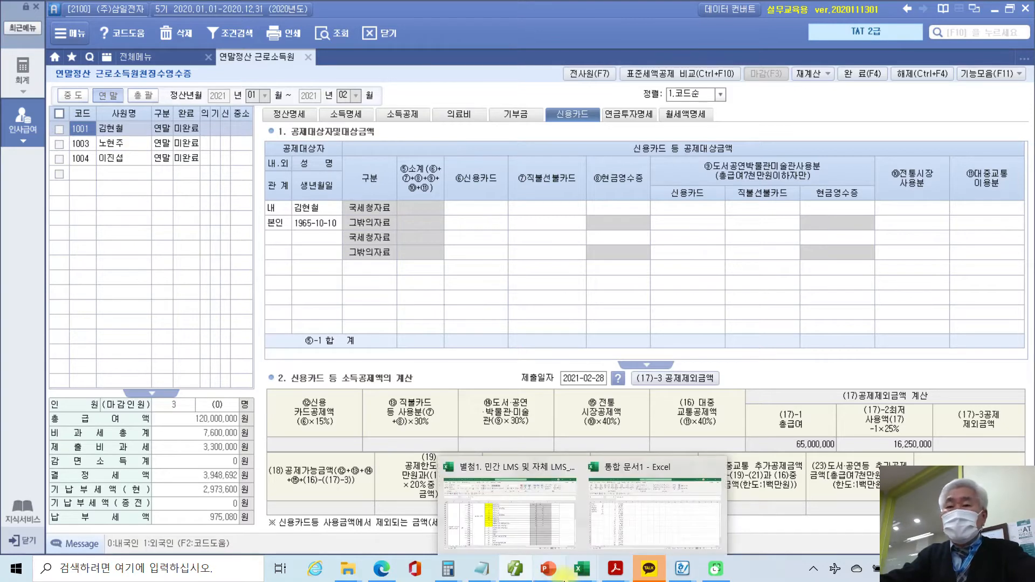
pyautogui.click(518, 575)
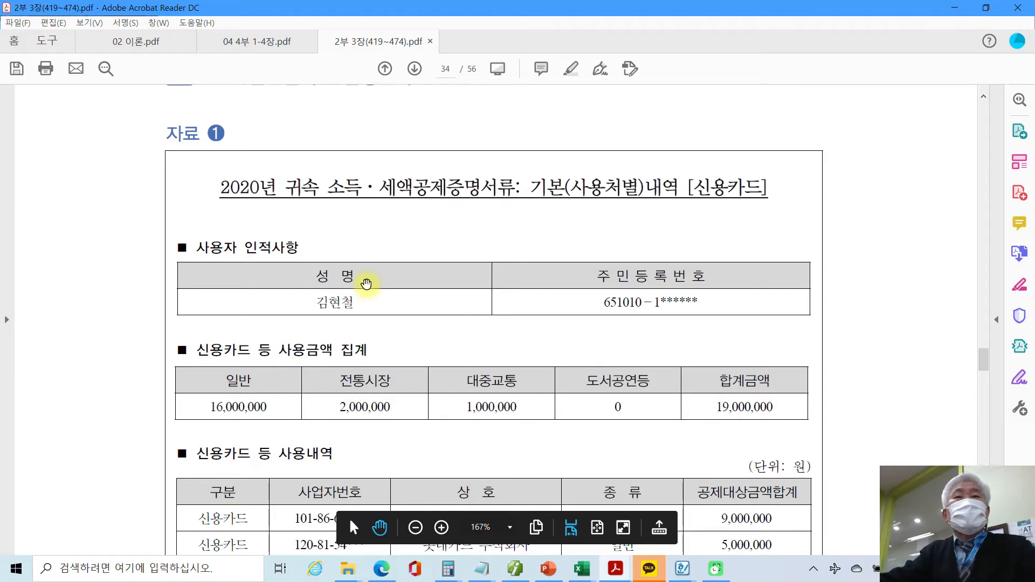
pyautogui.scroll(1, 366, 284)
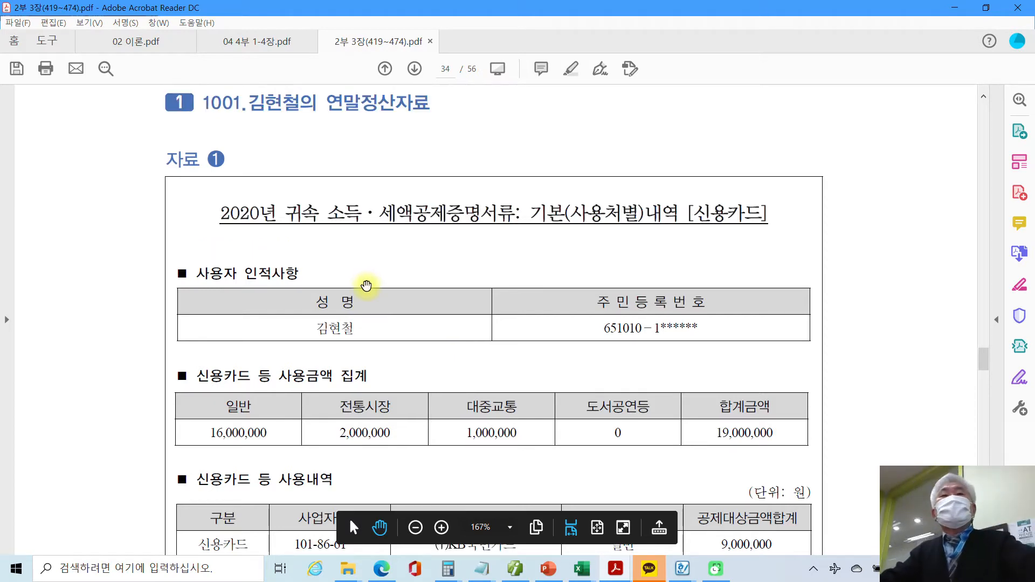
pyautogui.scroll(-1, 366, 284)
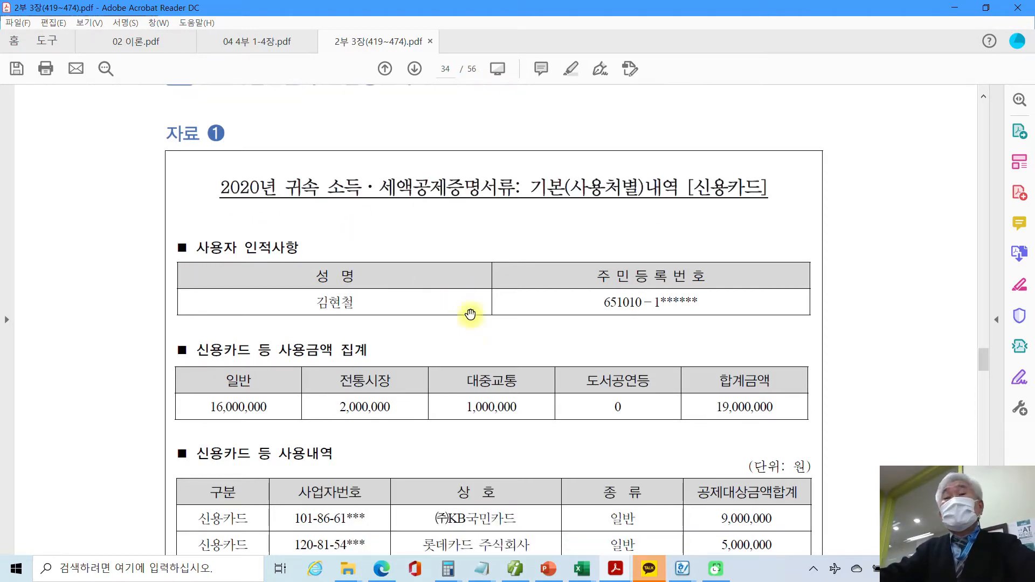
pyautogui.scroll(-1, 476, 322)
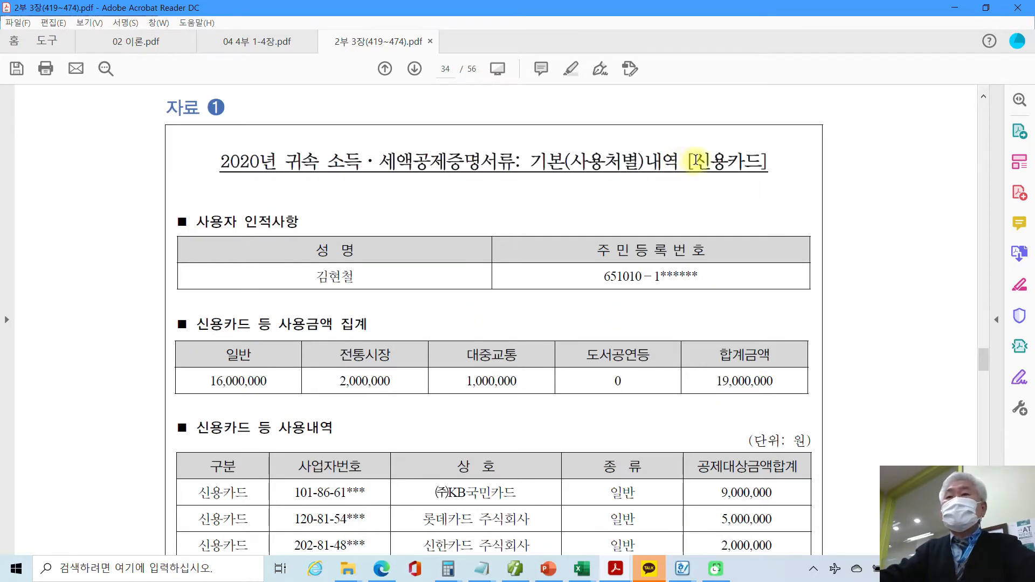
pyautogui.moveTo(696, 162); pyautogui.dragTo(762, 161)
pyautogui.rightClick(749, 162)
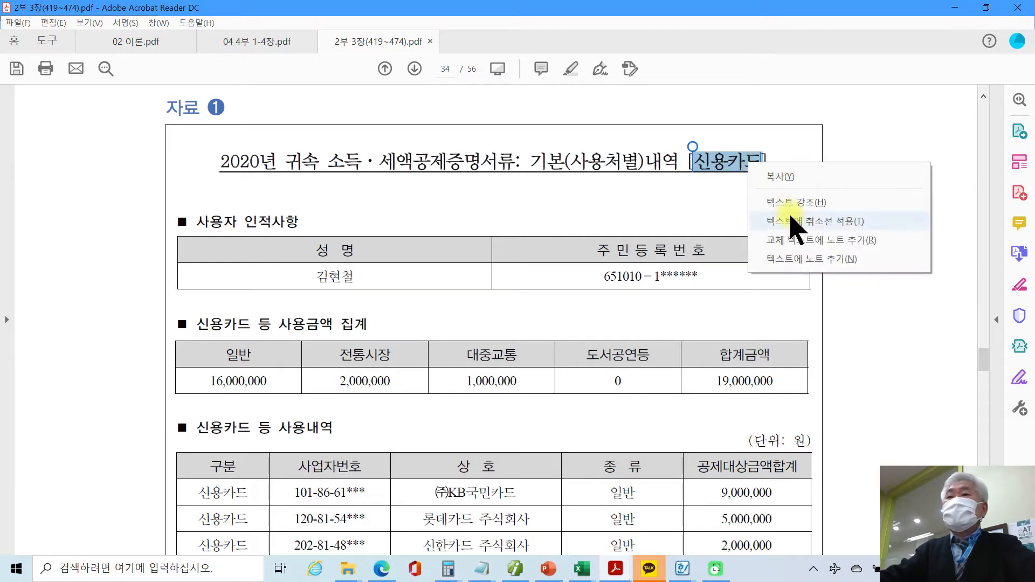
pyautogui.click(791, 204)
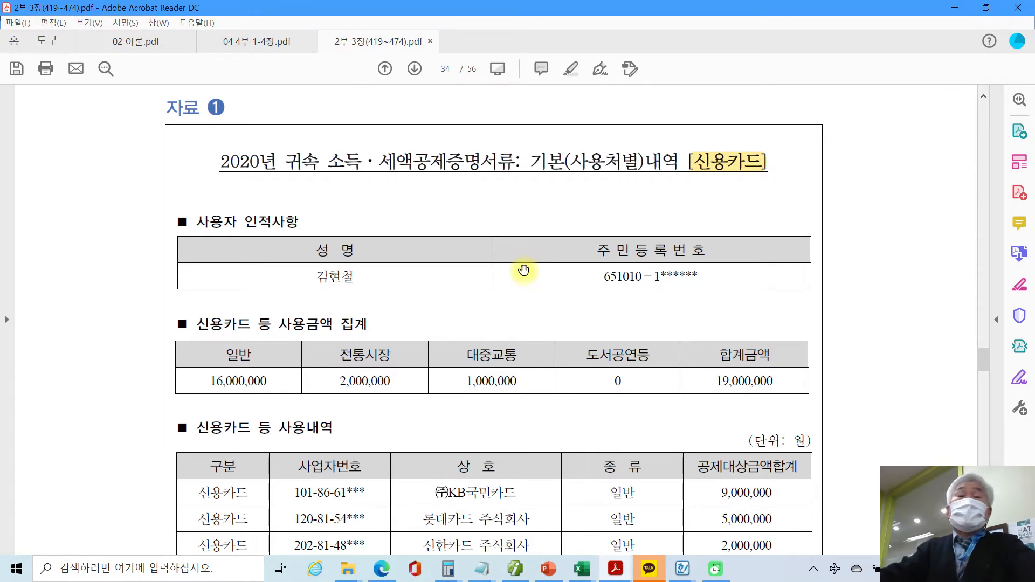
# - Examine the credit card usage table in 자료 1 and mark the 국세청 logo below it as the issuing source
pyautogui.scroll(-2, 524, 270)
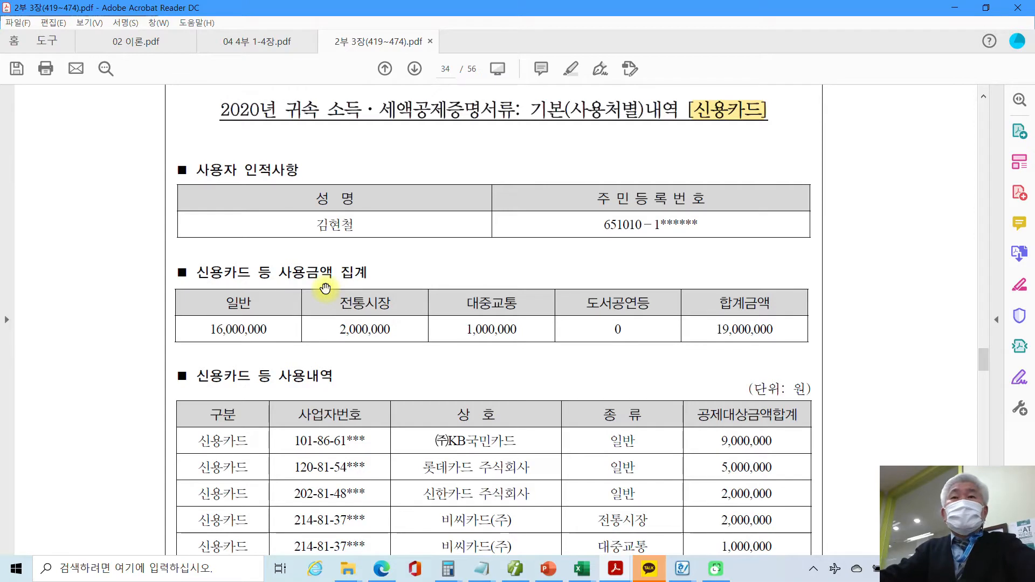
pyautogui.scroll(-7, 325, 288)
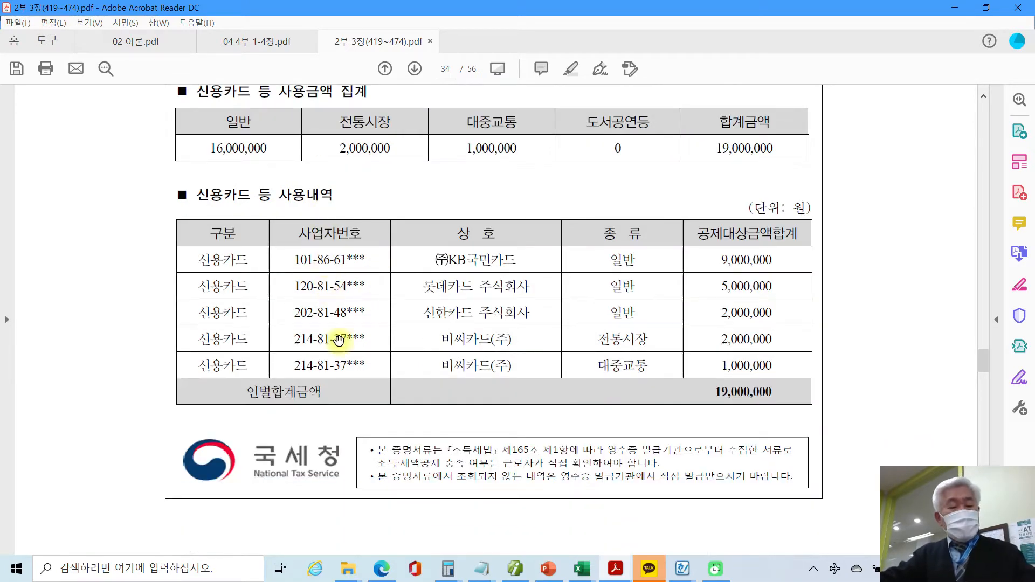
pyautogui.moveTo(173, 423); pyautogui.dragTo(354, 498)
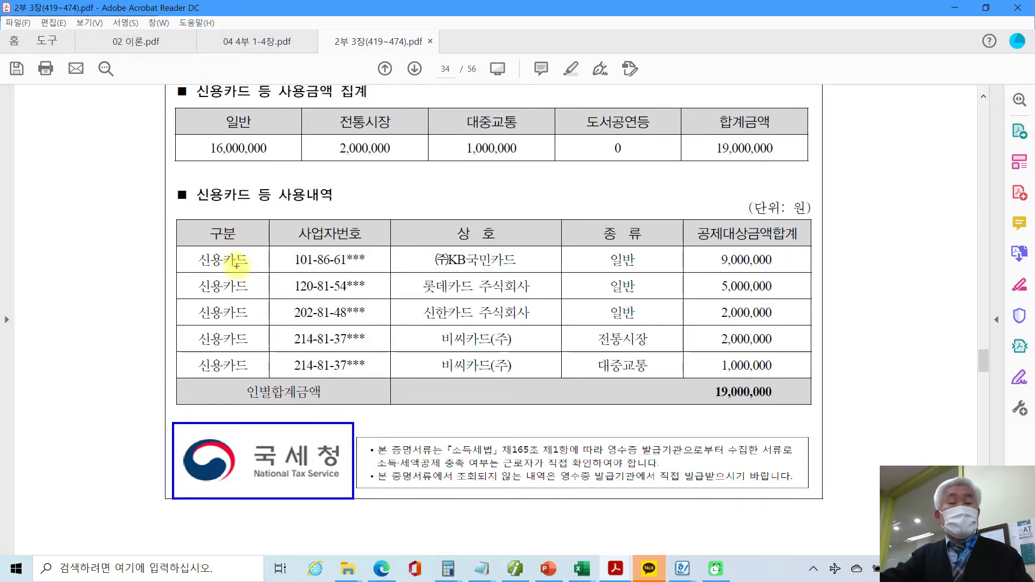
pyautogui.click(276, 423)
pyautogui.scroll(2, 277, 423)
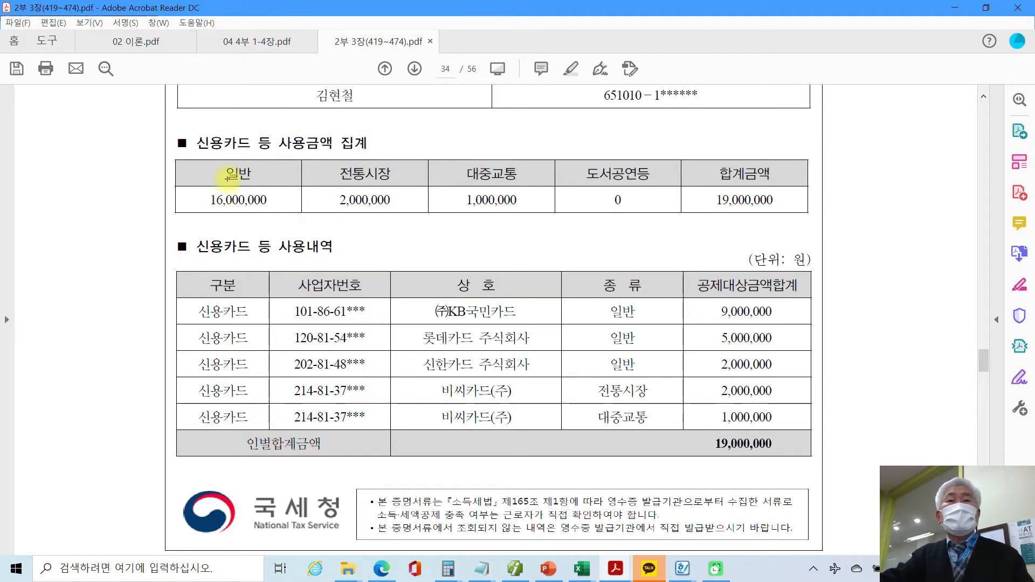
# - Box the 일반, 전통시장 and 대중교통 headings and the 합계금액 value in the usage summary, and tick the three categories
pyautogui.moveTo(221, 165); pyautogui.dragTo(250, 184)
pyautogui.moveTo(333, 164); pyautogui.dragTo(392, 188)
pyautogui.moveTo(459, 160); pyautogui.dragTo(517, 186)
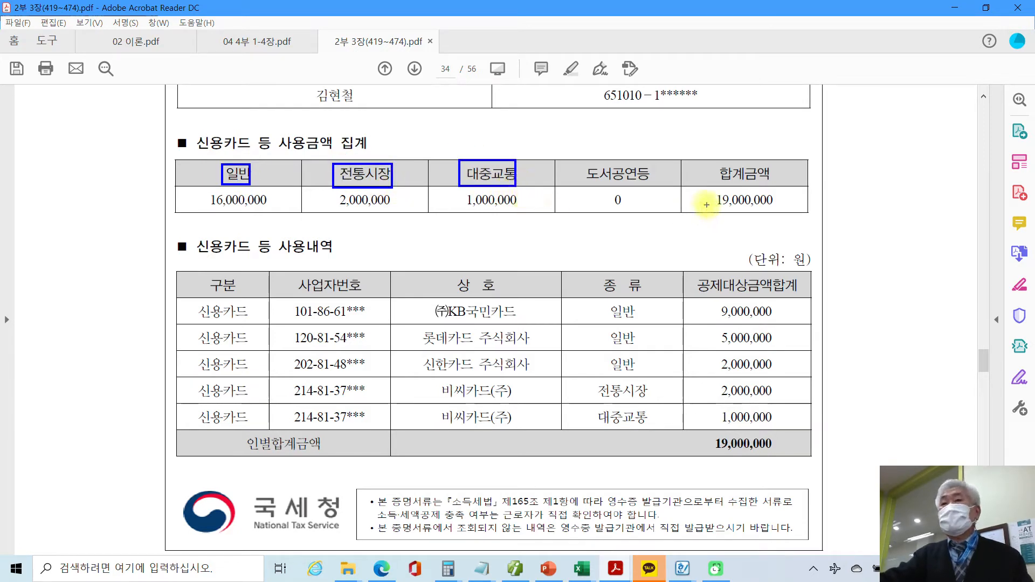
pyautogui.moveTo(706, 183); pyautogui.dragTo(818, 221)
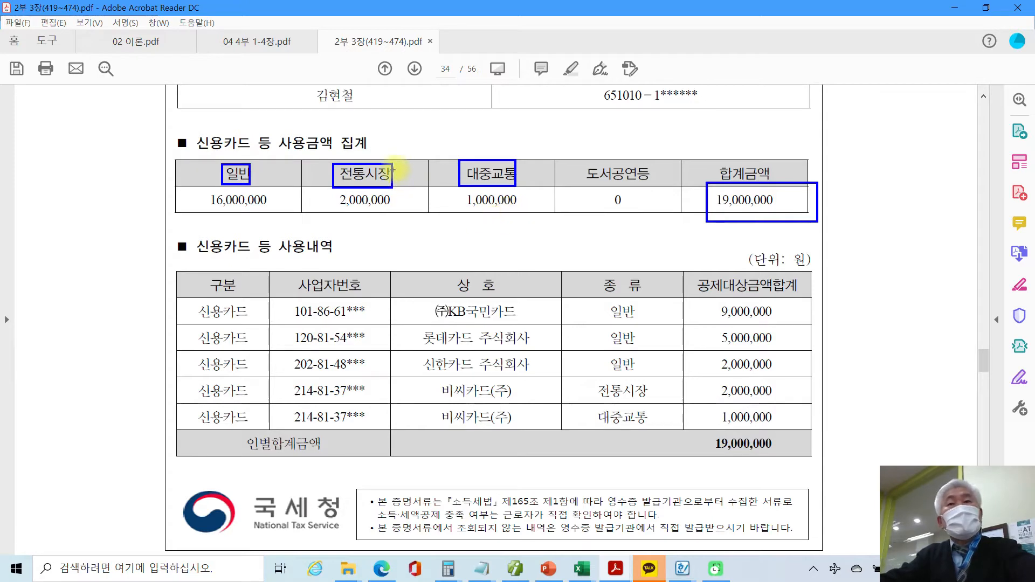
pyautogui.moveTo(398, 158); pyautogui.dragTo(416, 158)
pyautogui.moveTo(508, 151)
pyautogui.mouseDown()
pyautogui.moveTo(519, 162)
pyautogui.moveTo(532, 156)
pyautogui.mouseUp()
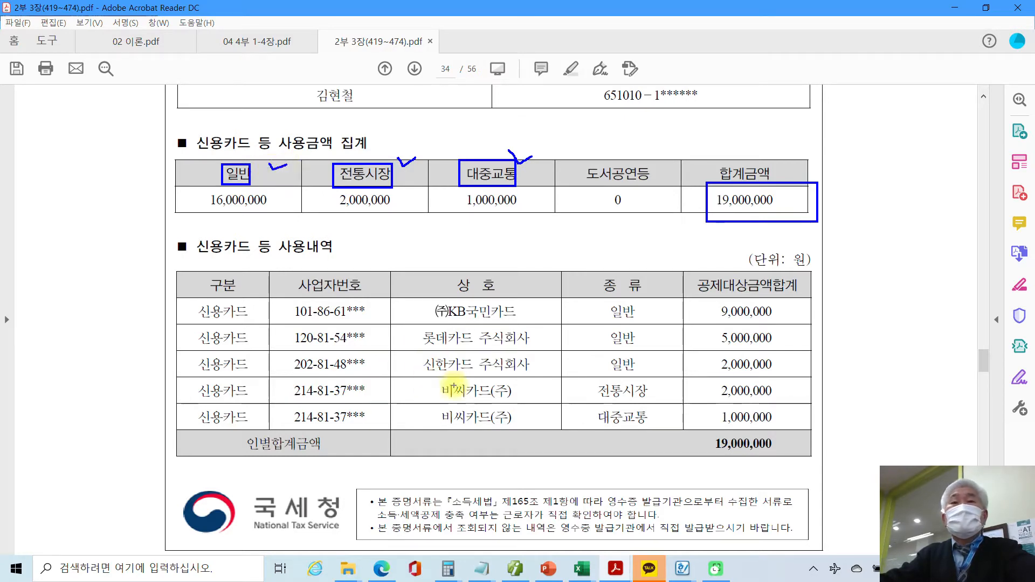
# - Clear the drawn marks and highlight the cardholder's name in the 사용자 인적사항 table
pyautogui.scroll(4, 282, 402)
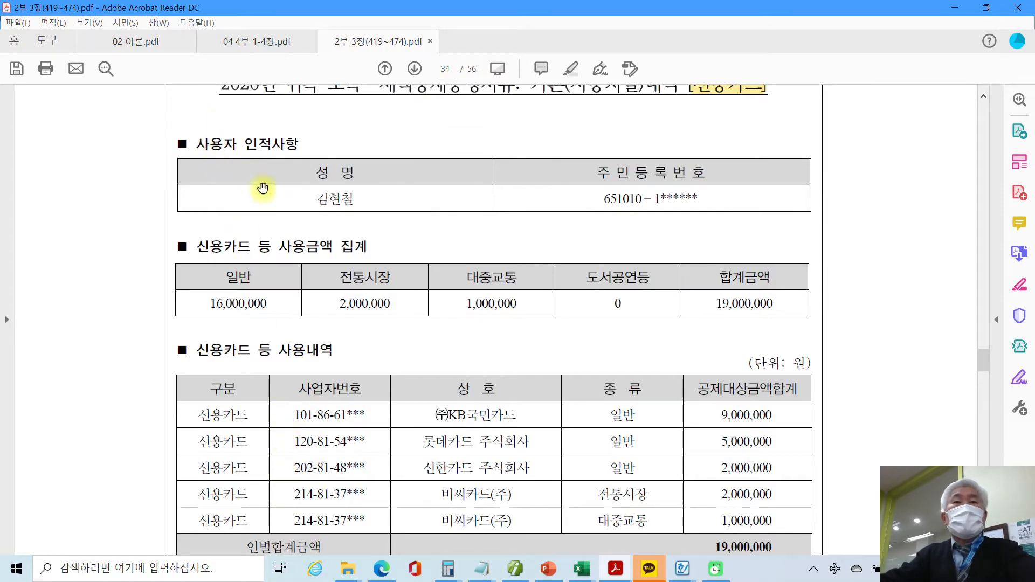
pyautogui.moveTo(317, 199); pyautogui.dragTo(353, 199)
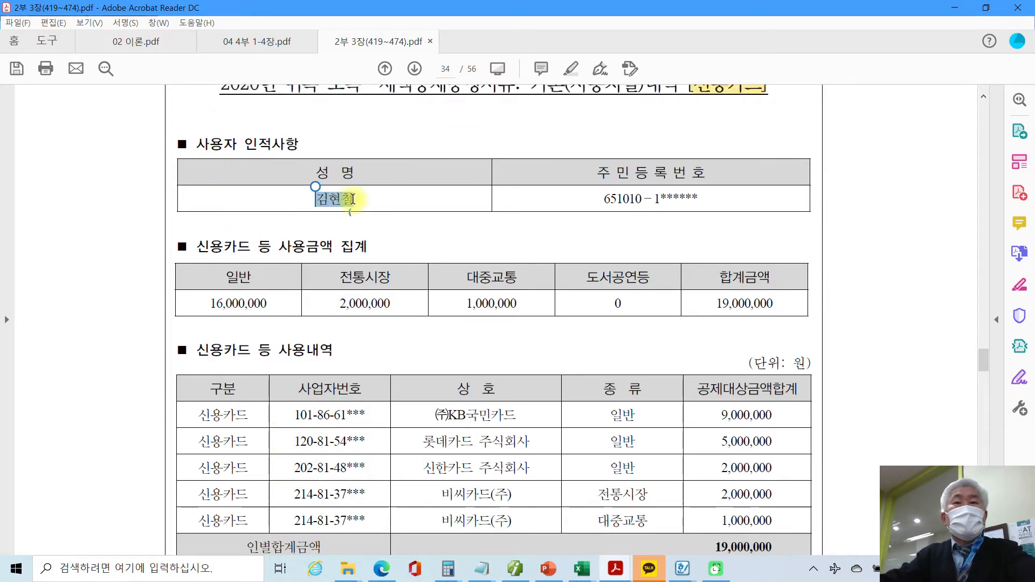
pyautogui.rightClick(353, 200)
pyautogui.click(395, 242)
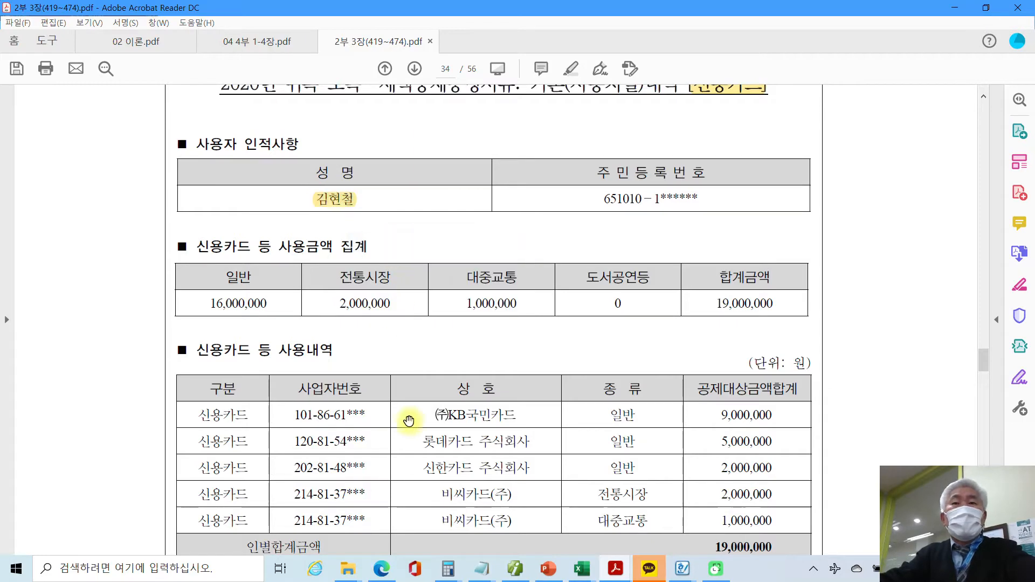
# - Read the 근로소득 연말정산하기 task instructions above 자료 1 and review the card usage summary again
pyautogui.scroll(-1, 409, 421)
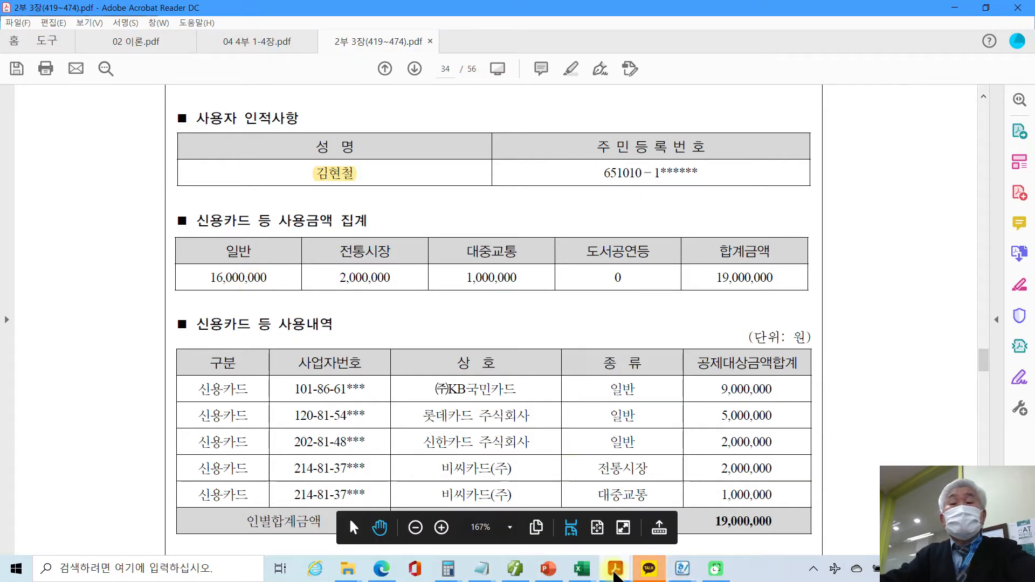
pyautogui.moveTo(615, 575)
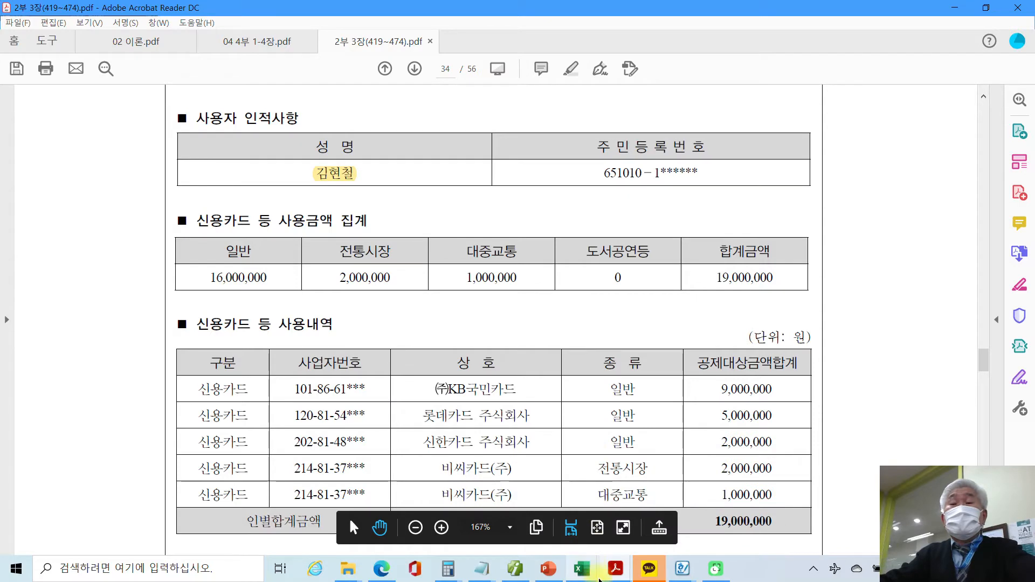
pyautogui.scroll(4, 439, 340)
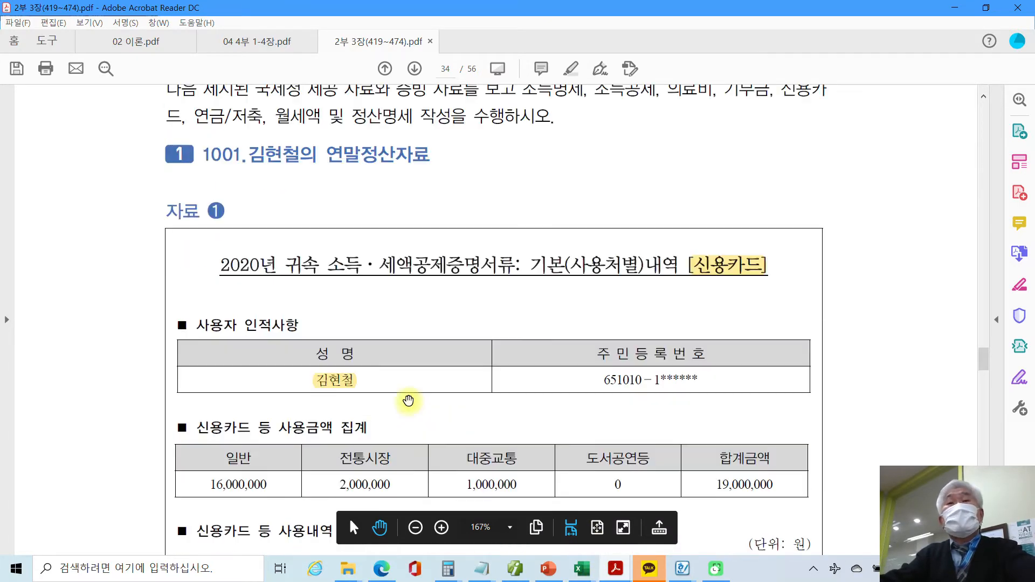
pyautogui.scroll(2, 409, 401)
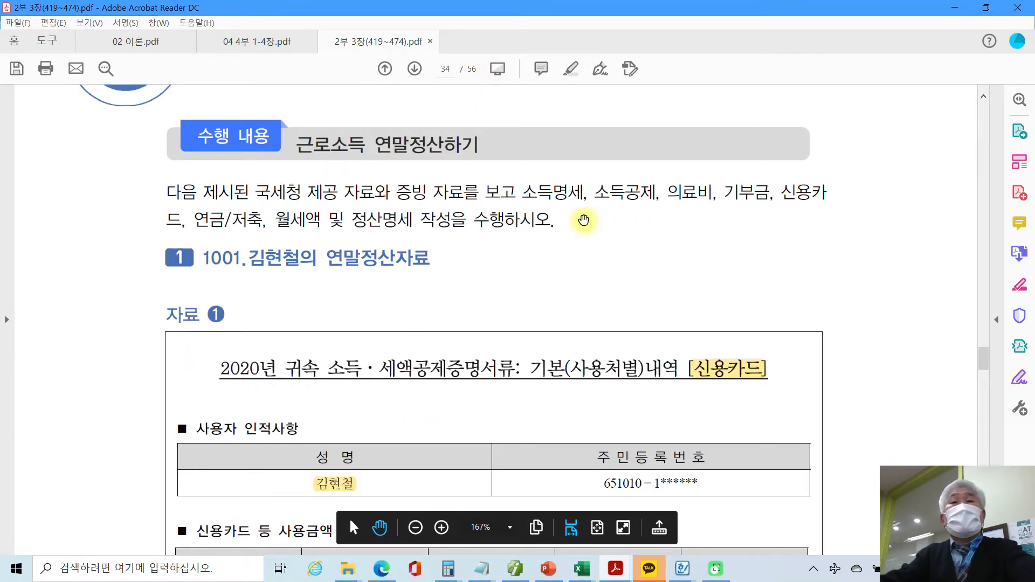
pyautogui.scroll(-4, 584, 220)
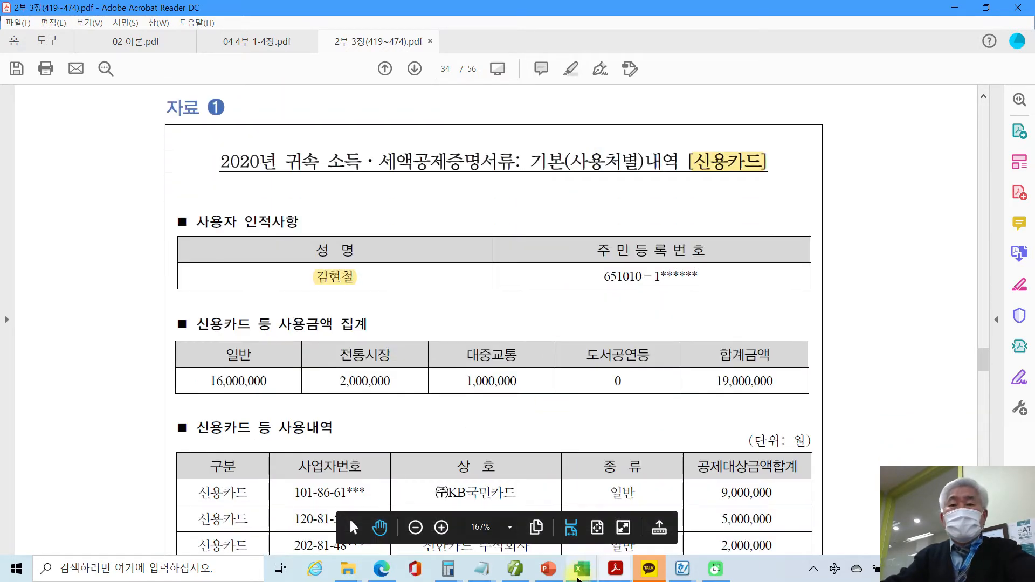
# - Switch to the SmartA year-end settlement and enter 2,000,000 as 전통시장 사용분 in the employee's own 국세청자료 credit card row
pyautogui.click(515, 568)
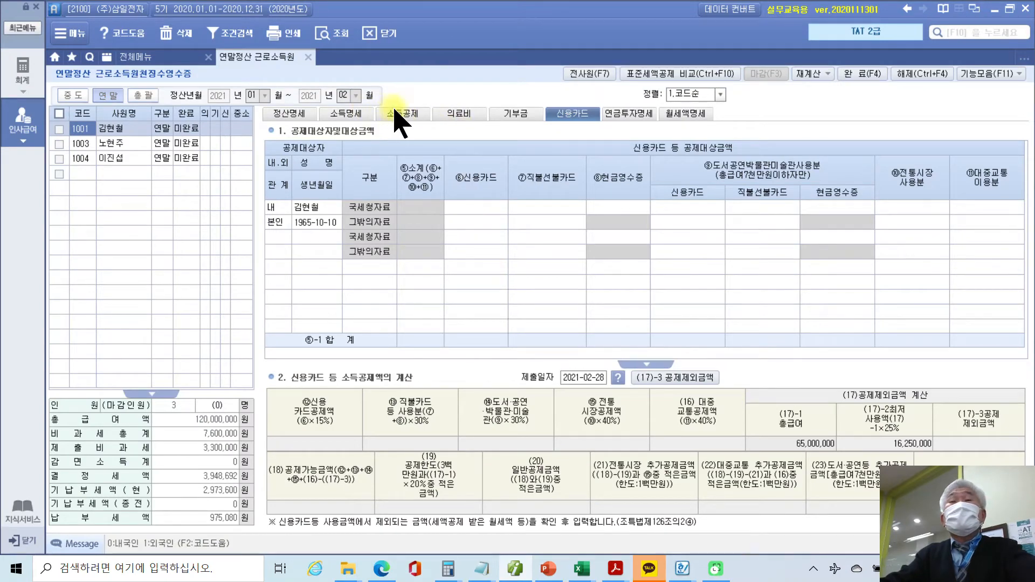
pyautogui.click(570, 115)
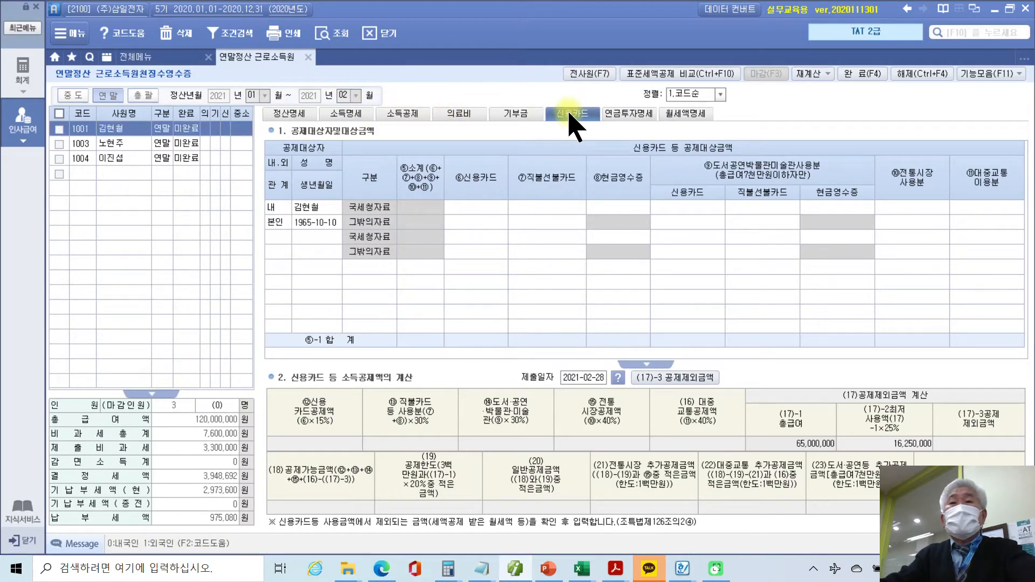
pyautogui.click(305, 209)
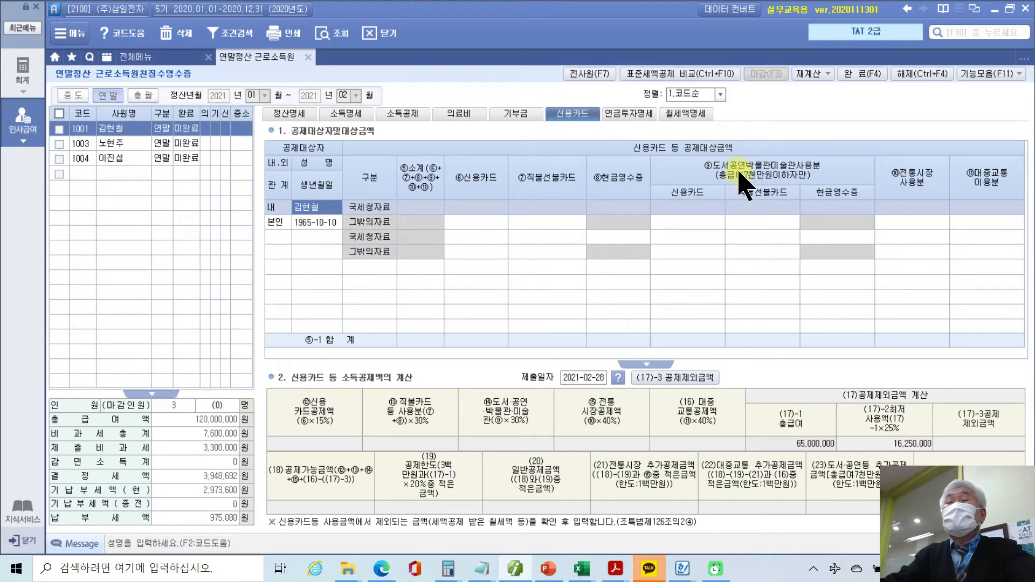
pyautogui.click(900, 208)
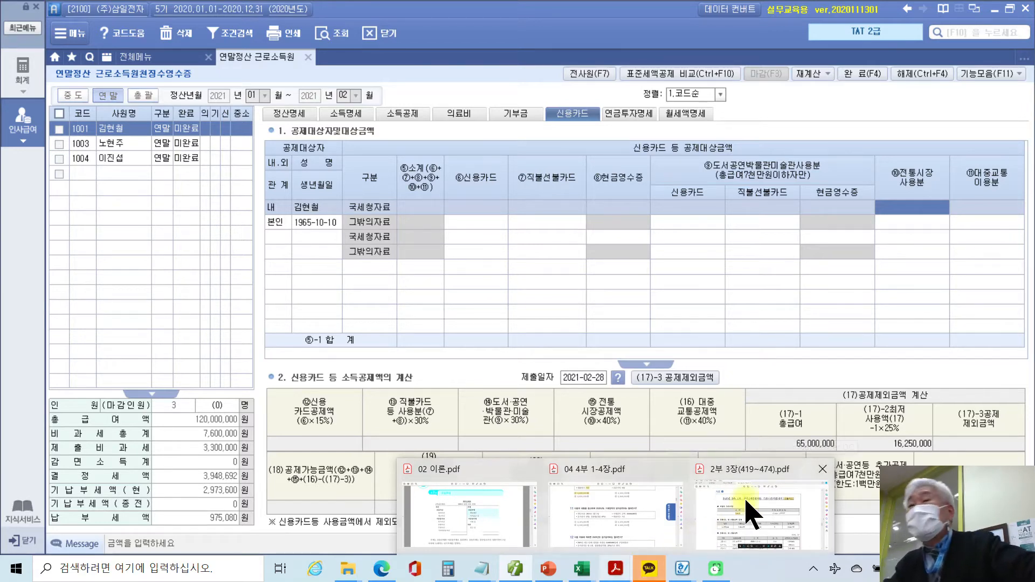
pyautogui.click(913, 208)
pyautogui.write('4')
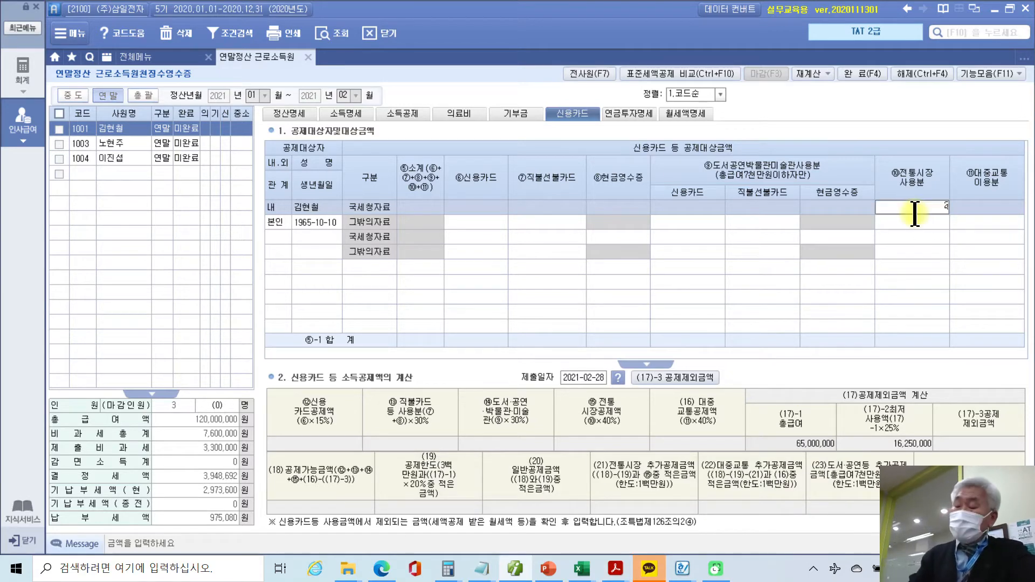
pyautogui.press('Return')
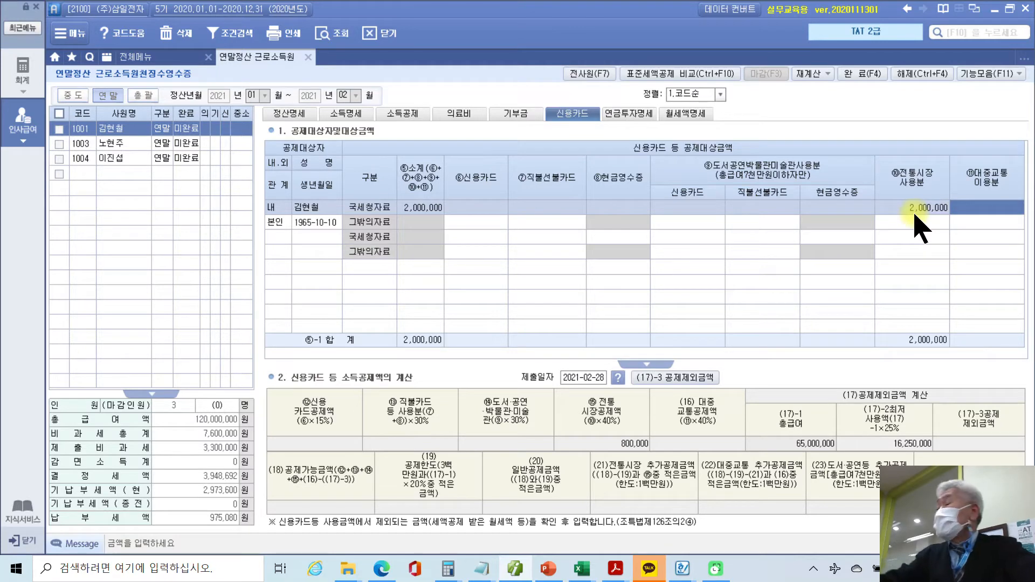
# - Enter 1,000,000 as 대중교통 이용분 and 16,000,000 as 신용카드 in the employee's own 국세청자료 row
pyautogui.click(969, 209)
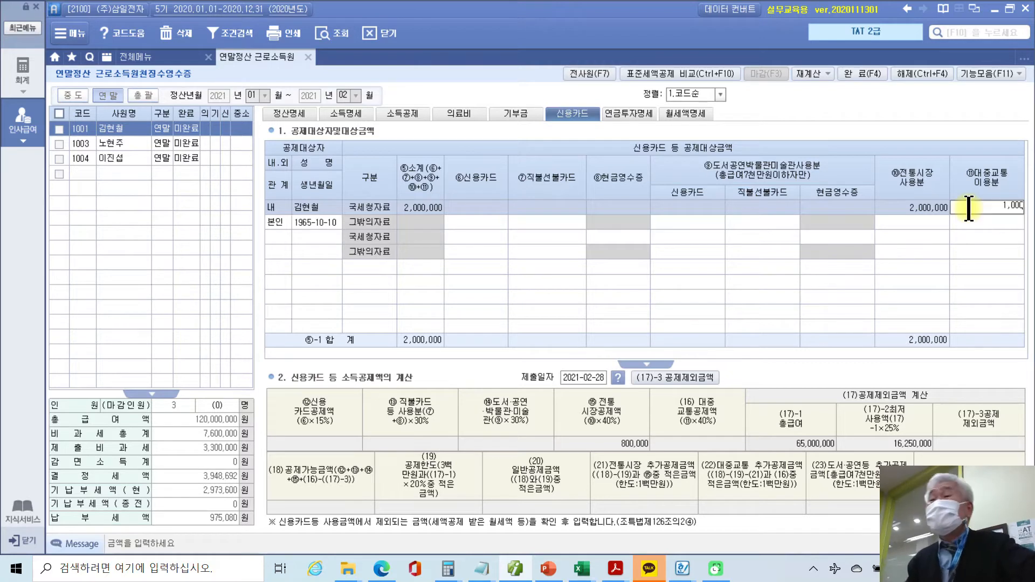
pyautogui.write('1000000')
pyautogui.press('Return')
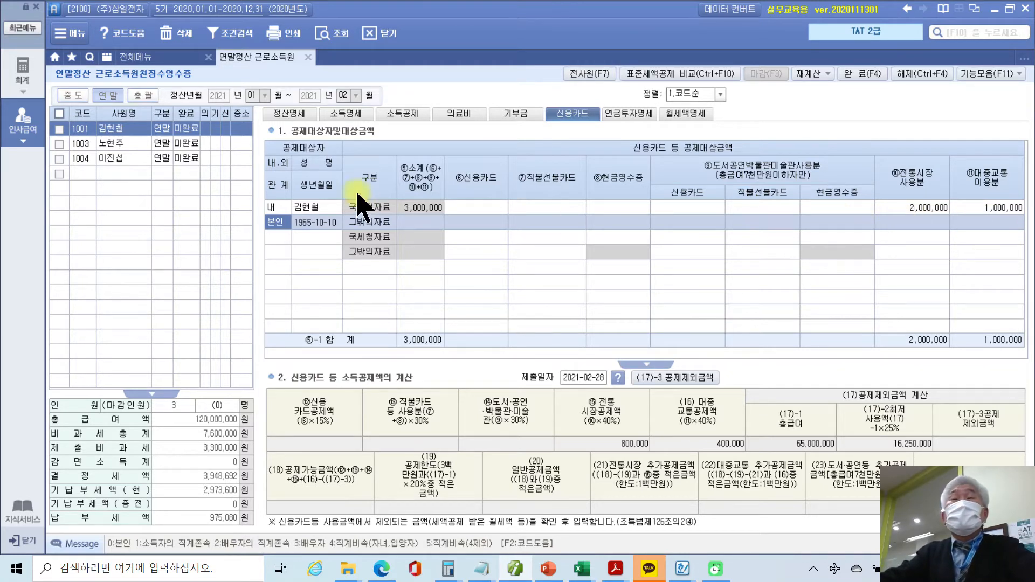
pyautogui.click(470, 206)
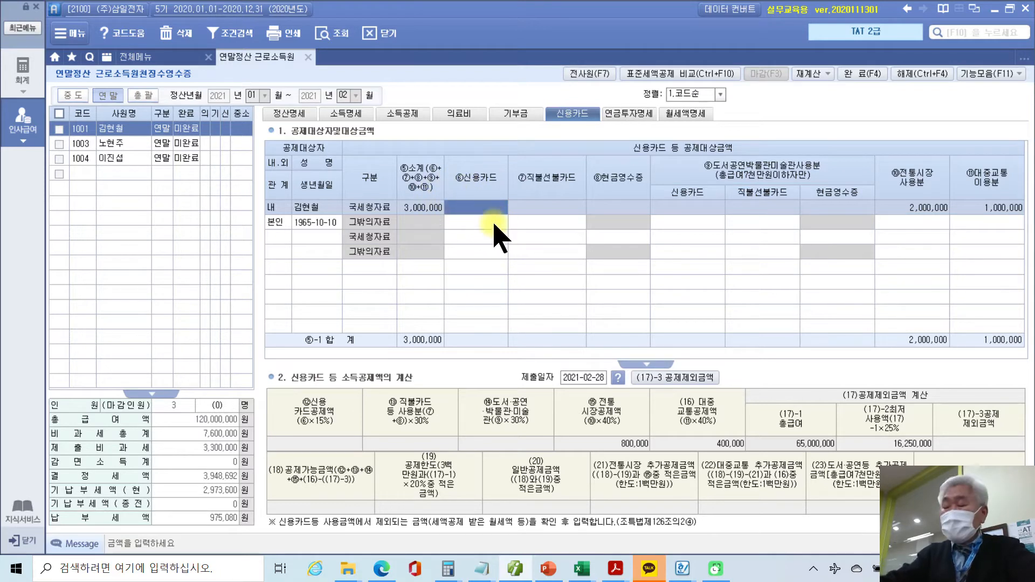
pyautogui.write('5')
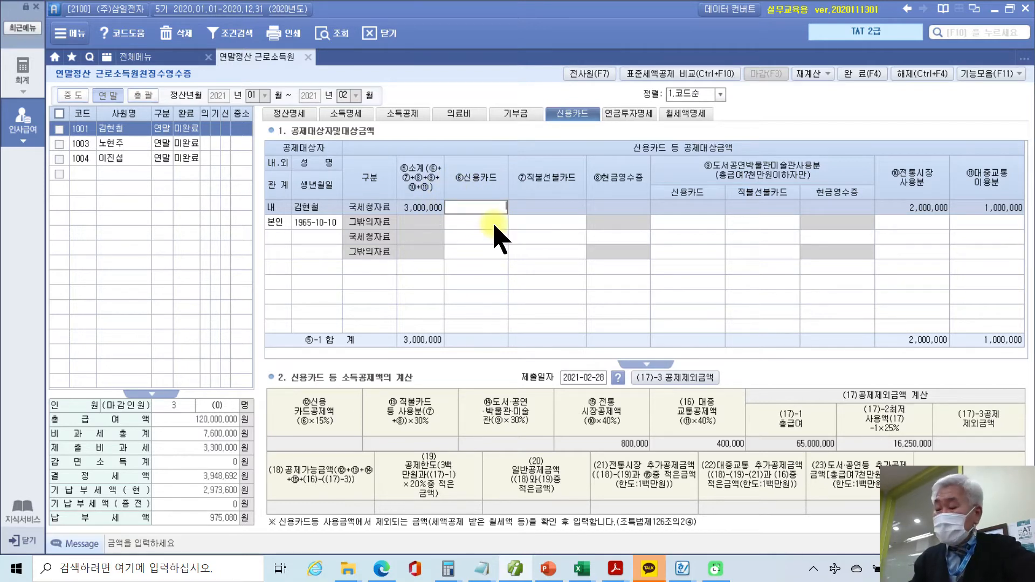
pyautogui.press('Return')
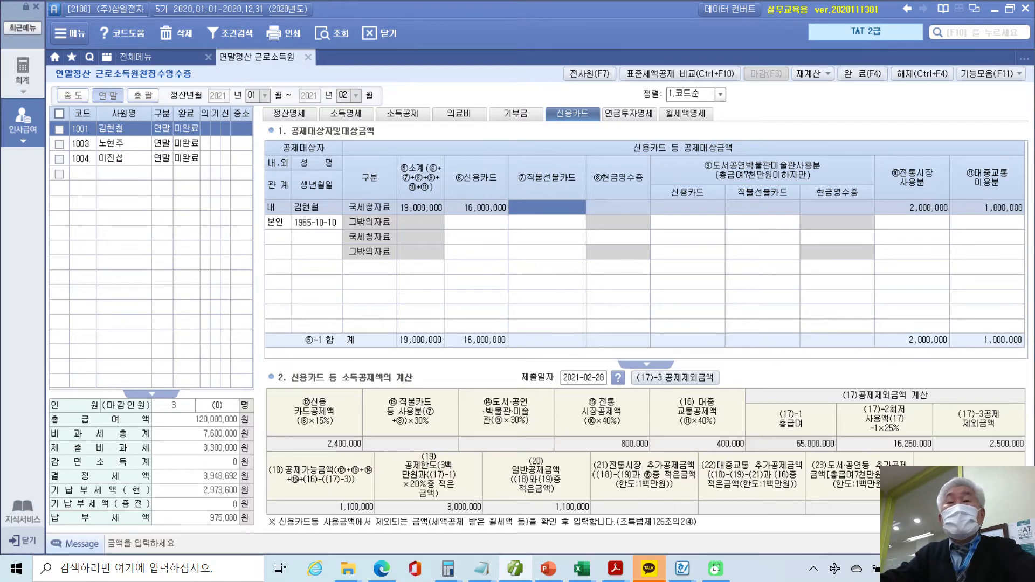
# - Examine the calculation details of 42.신용카드등 in 정산명세, boxing 총급여액의 25%, and return to the credit card sheet
pyautogui.click(296, 114)
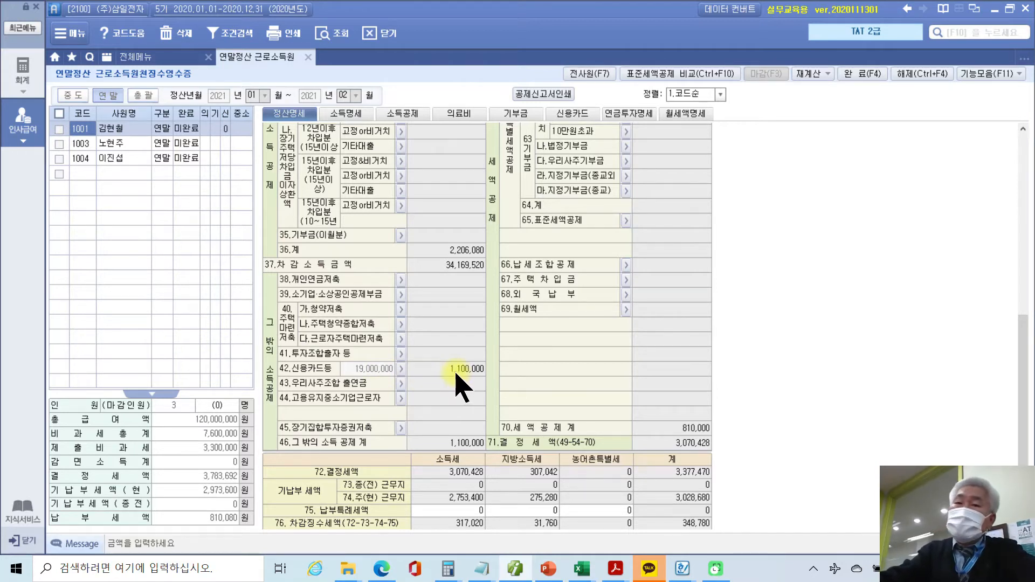
pyautogui.click(401, 369)
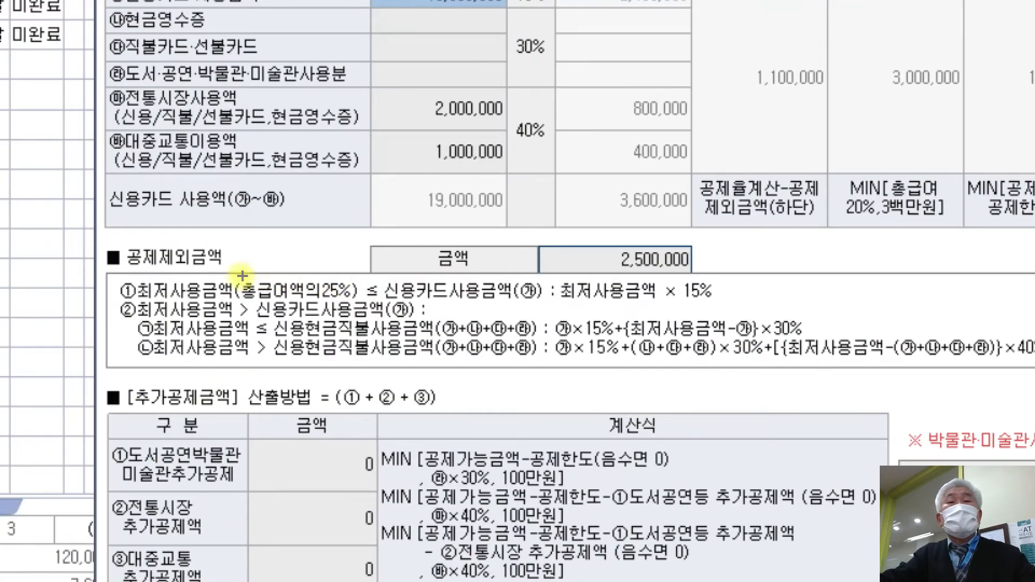
pyautogui.moveTo(240, 279); pyautogui.dragTo(354, 299)
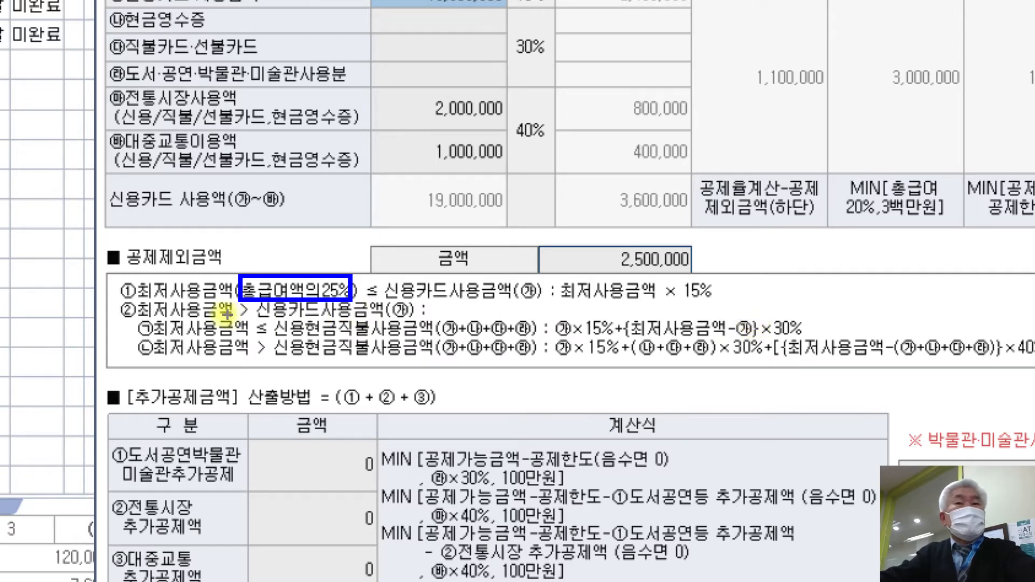
pyautogui.moveTo(153, 275); pyautogui.dragTo(167, 272)
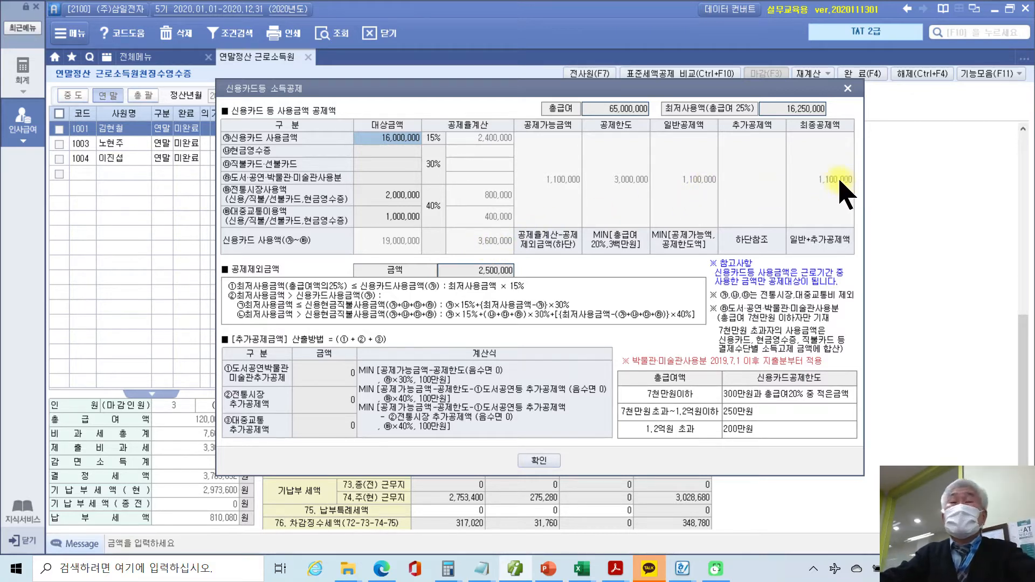
pyautogui.click(848, 88)
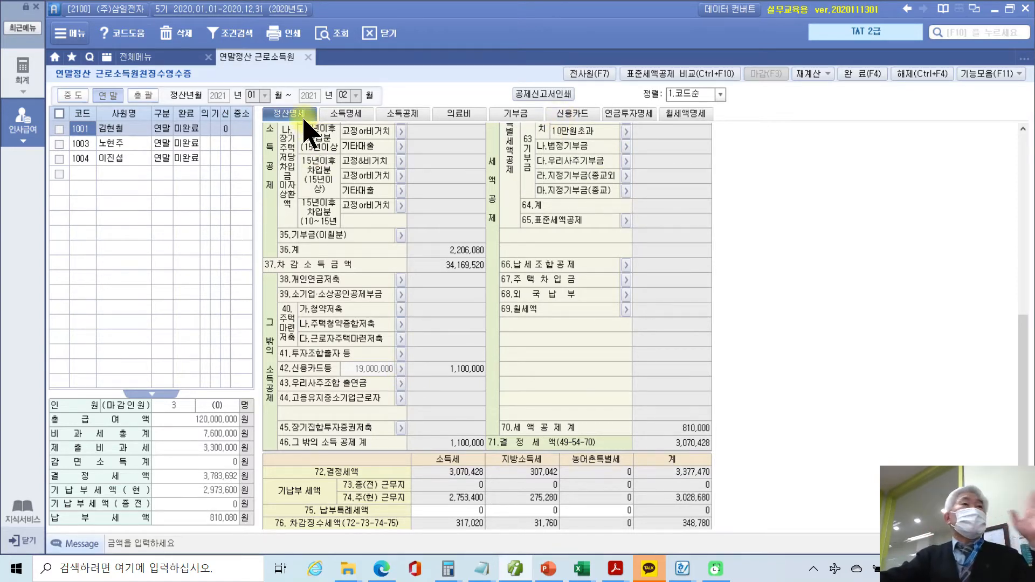
pyautogui.click(581, 116)
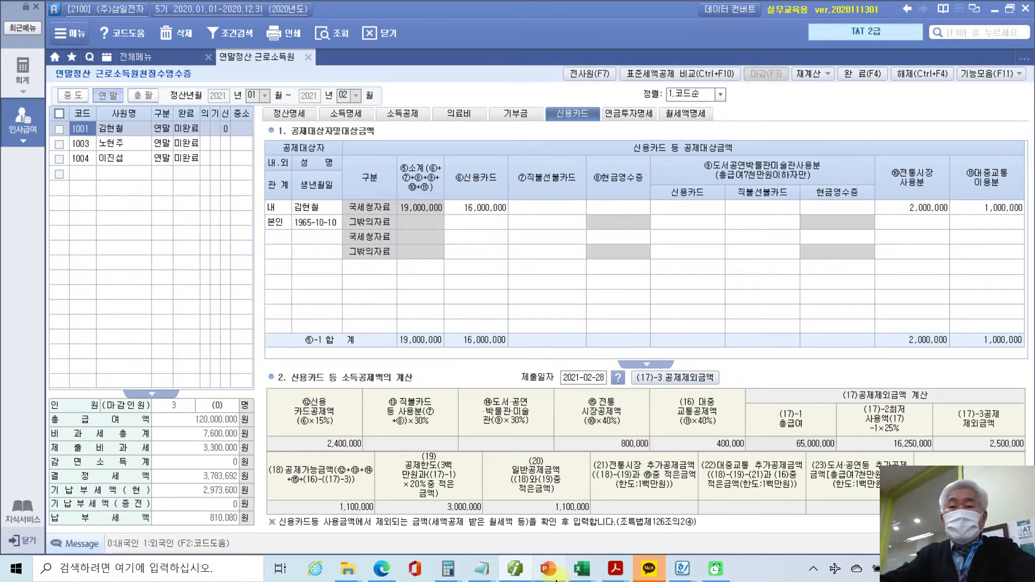
# - Switch to the evidence PDF in Acrobat Reader, find the 현금영수증 document in 자료 2 and box its 국세청 logo
pyautogui.click(515, 569)
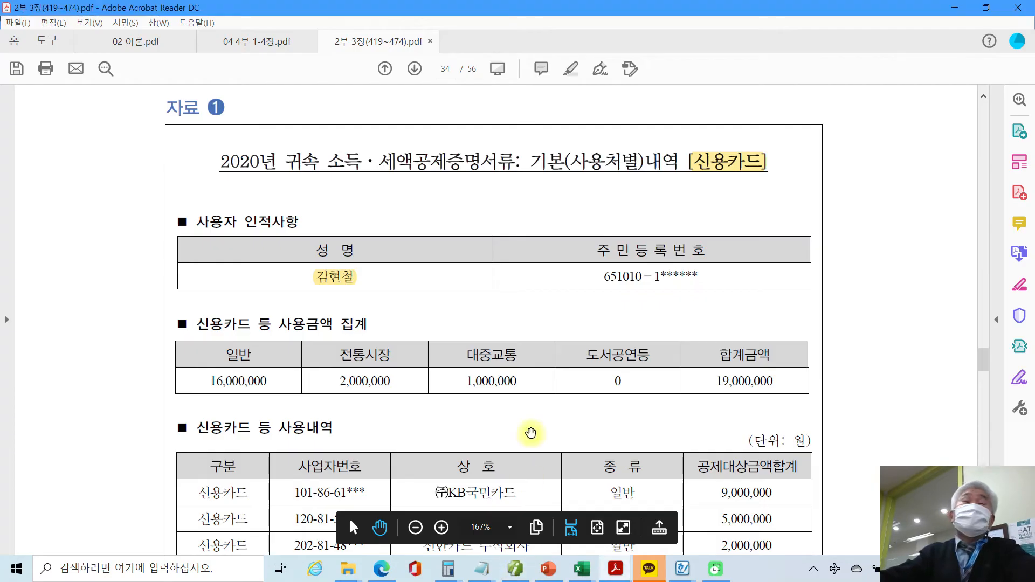
pyautogui.scroll(-1, 536, 433)
pyautogui.scroll(-10, 536, 433)
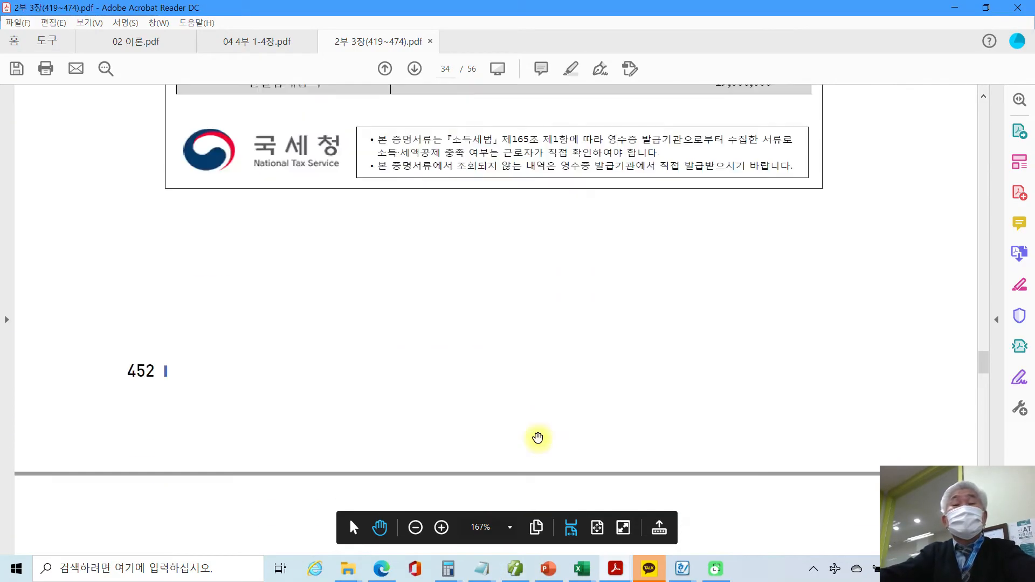
pyautogui.scroll(-10, 537, 438)
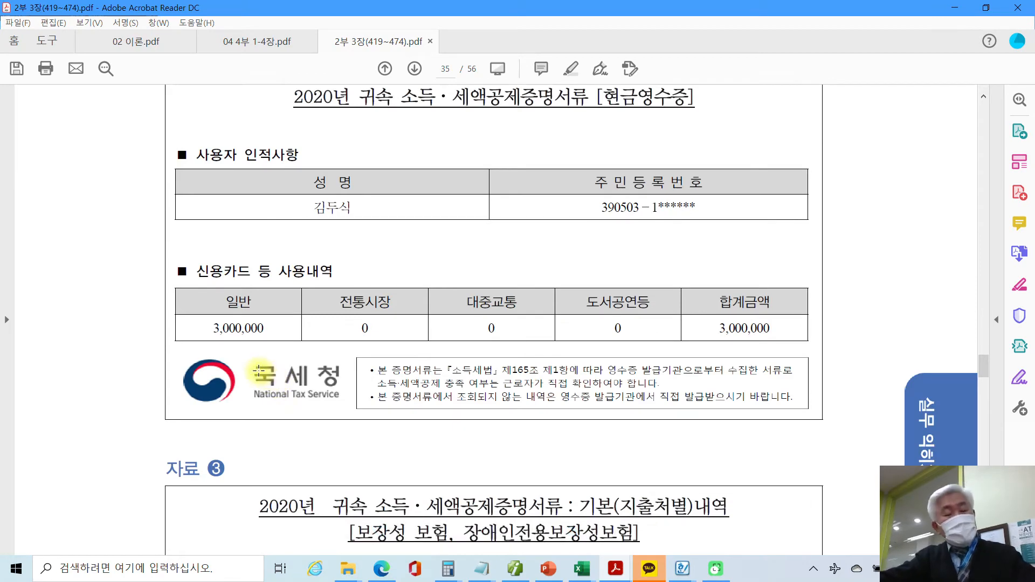
pyautogui.moveTo(173, 353); pyautogui.dragTo(360, 413)
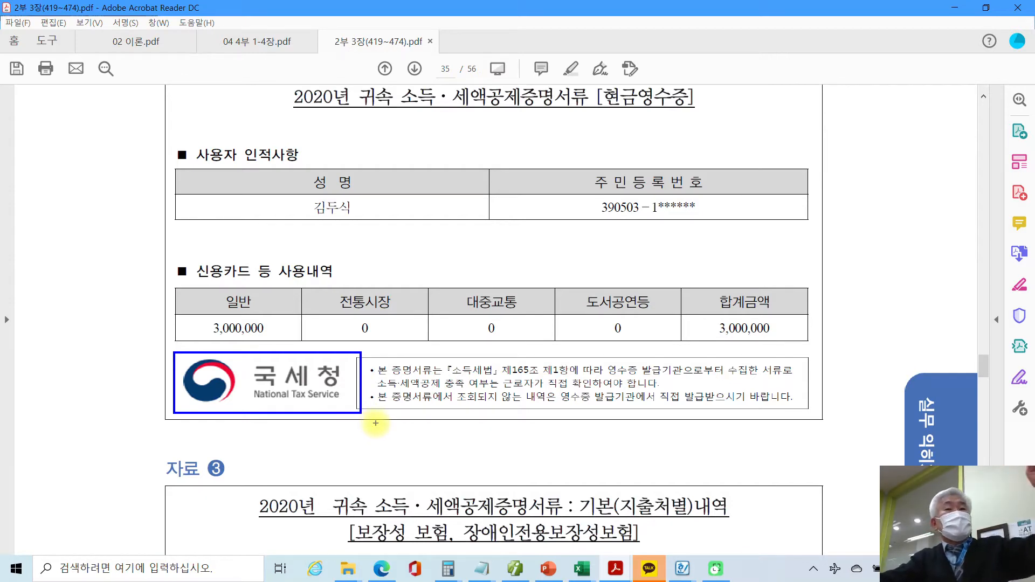
pyautogui.click(261, 372)
# - Review the 현금영수증 document in 자료 2 and select the name in its 사용자 인적사항 table
pyautogui.scroll(3, 264, 364)
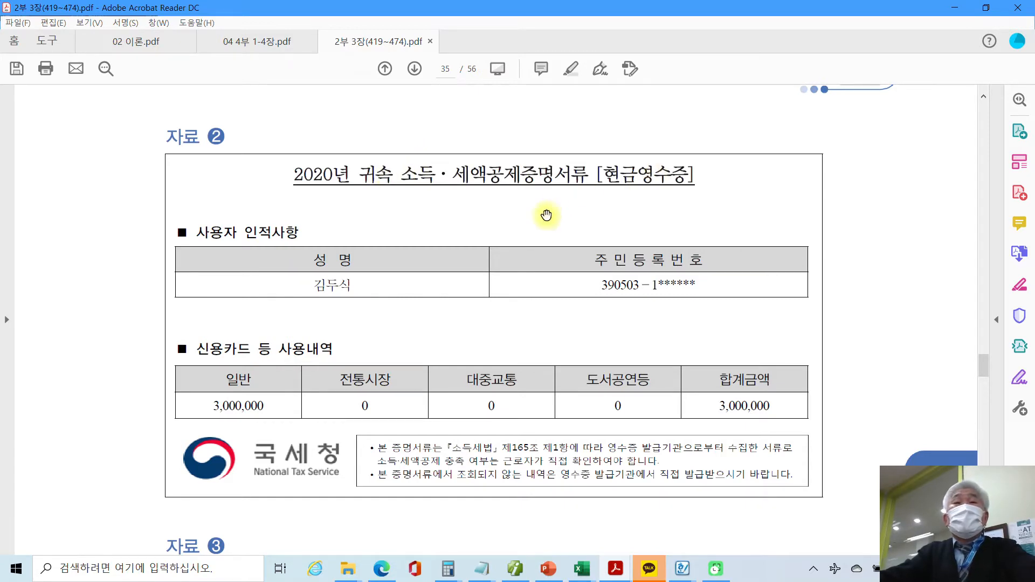
pyautogui.scroll(3, 539, 236)
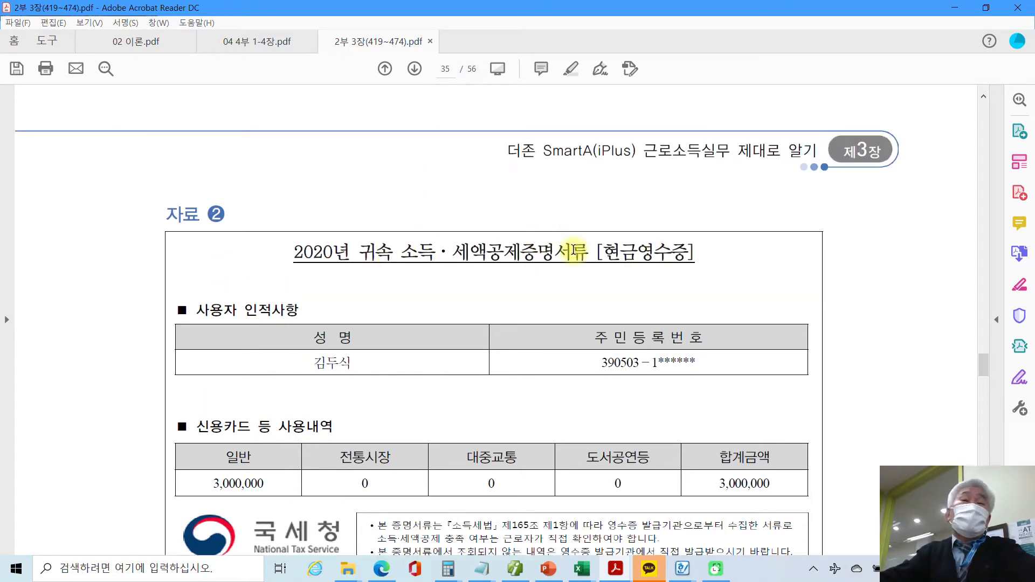
pyautogui.scroll(-4, 574, 251)
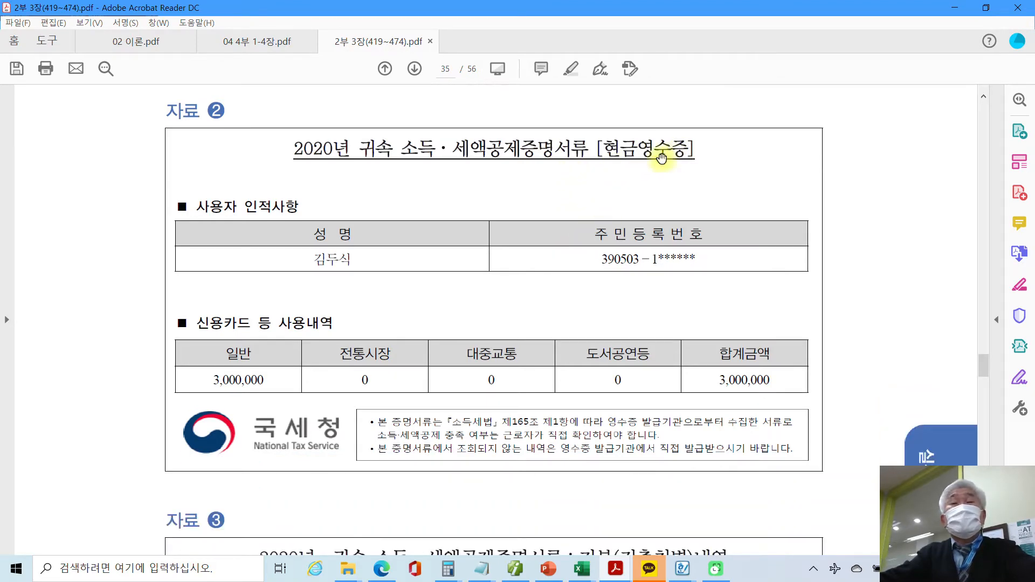
pyautogui.moveTo(311, 260); pyautogui.dragTo(351, 262)
pyautogui.rightClick(345, 263)
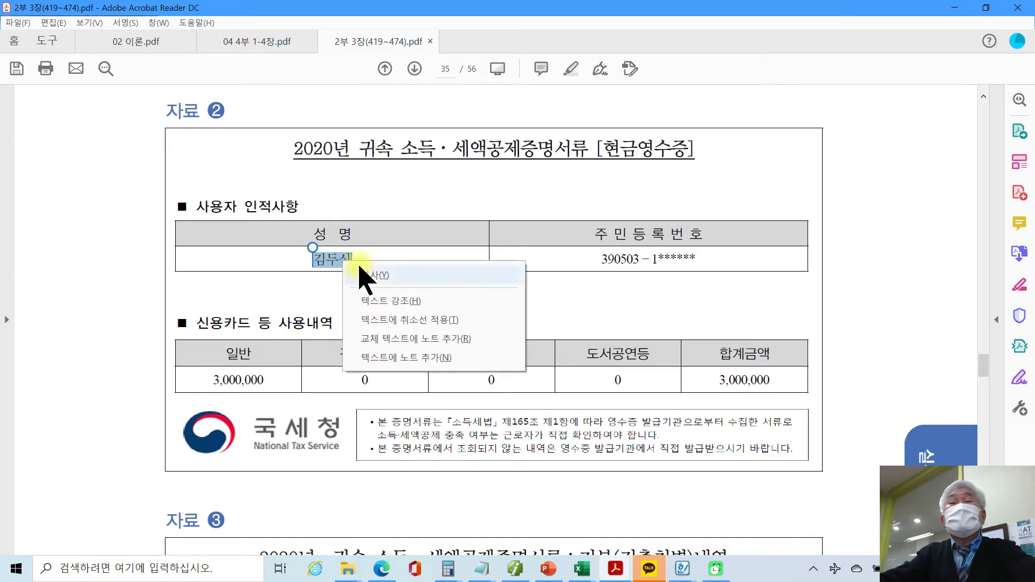
pyautogui.click(550, 264)
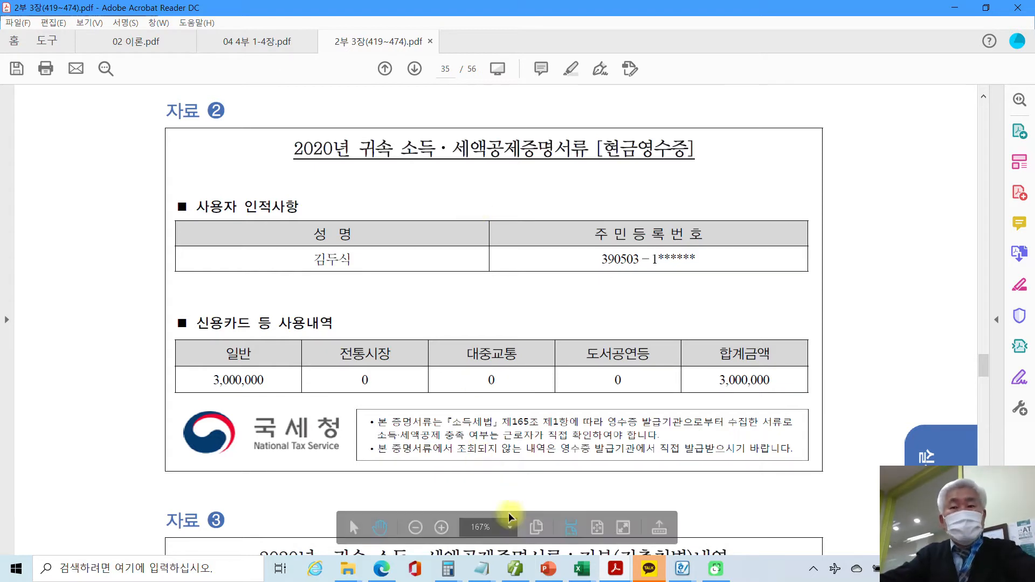
# - Switch back to SmartA, check the dependents listed under 소득공제 and return to the credit card sheet
pyautogui.click(519, 568)
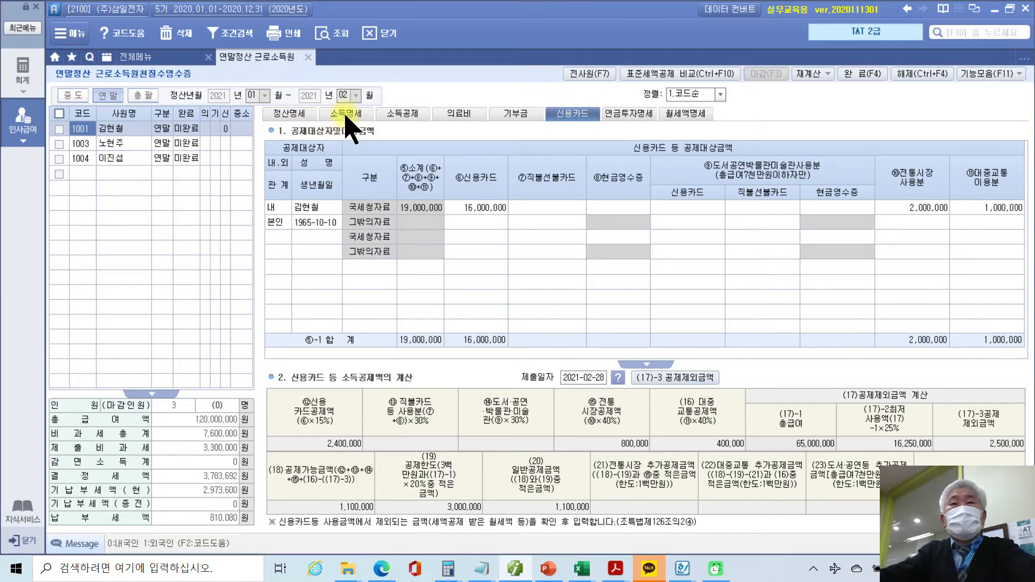
pyautogui.click(402, 116)
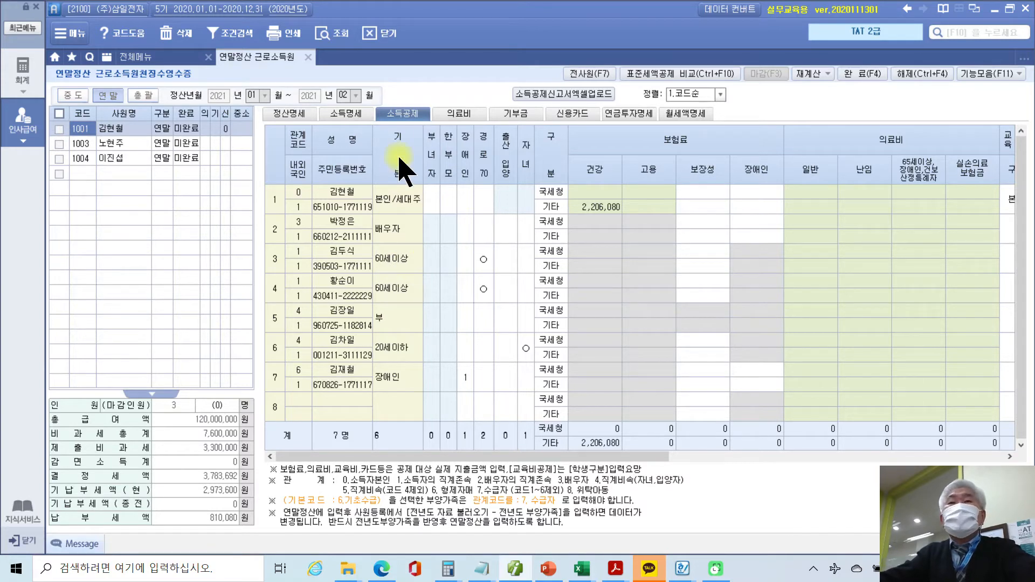
pyautogui.click(584, 116)
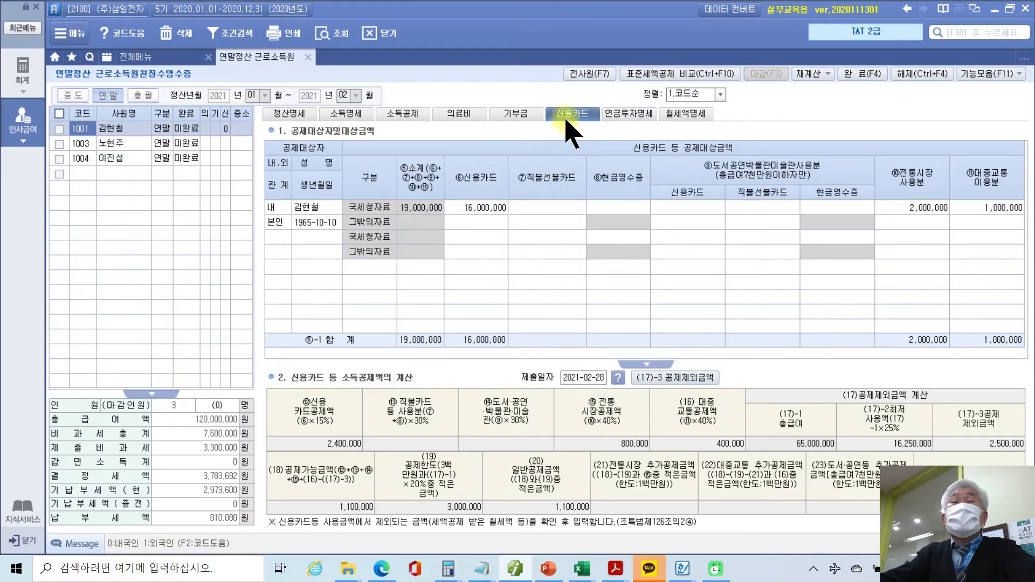
# - Add the 소득자의 직계존속 dependent named in 자료 2 to the credit card deduction list from the 부양가족 code lookup
pyautogui.click(283, 238)
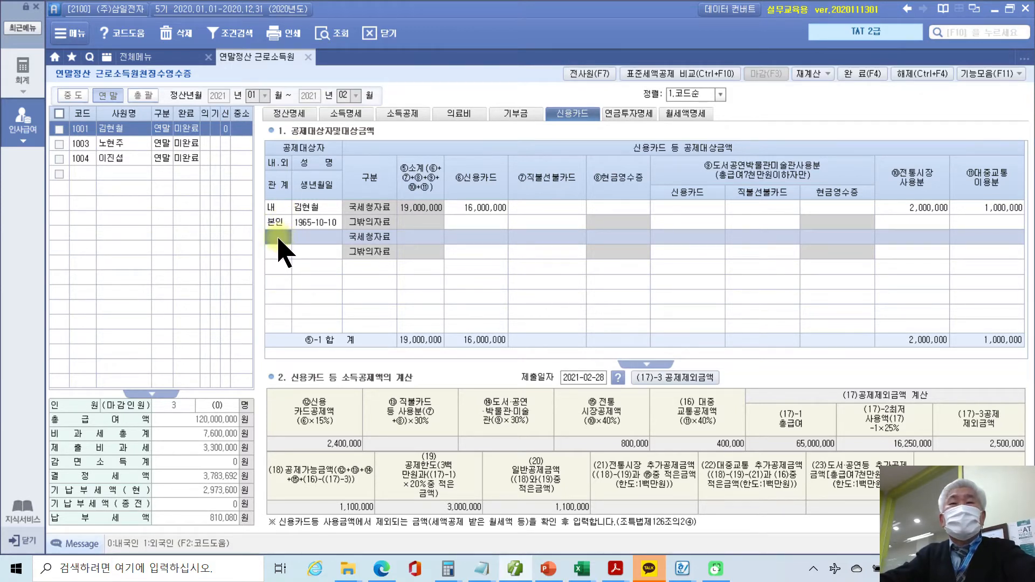
pyautogui.press('F2')
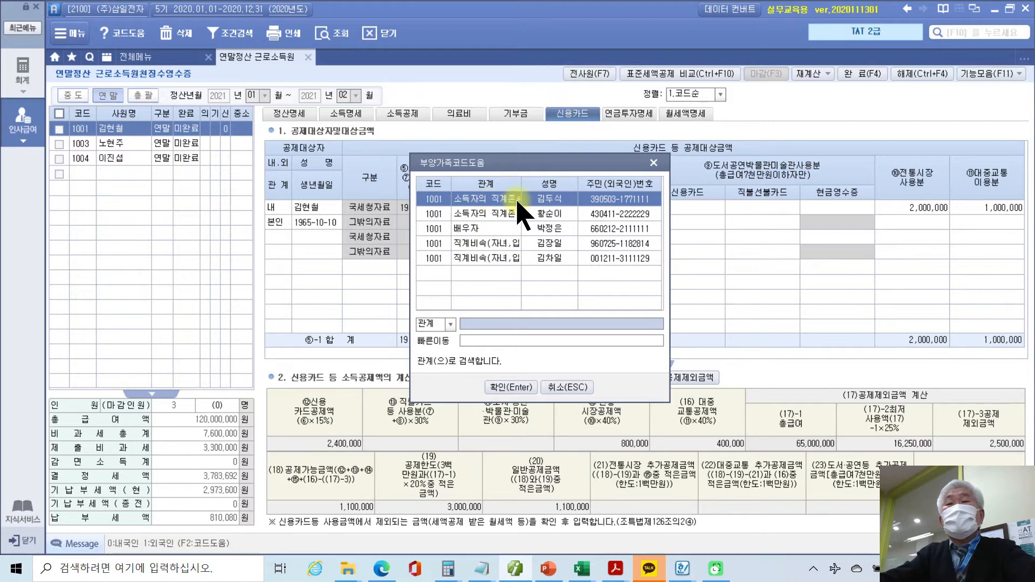
pyautogui.click(510, 388)
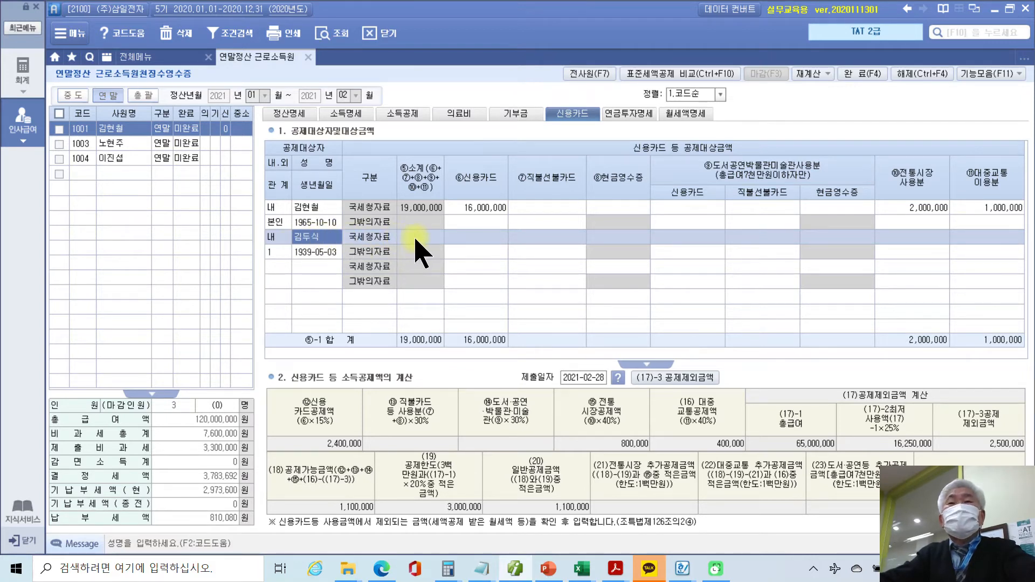
# - Enter 3,000,000 as the 현금영수증 amount in the 국세청자료 row of the newly added 소득자의 직계존속 dependent
pyautogui.click(479, 238)
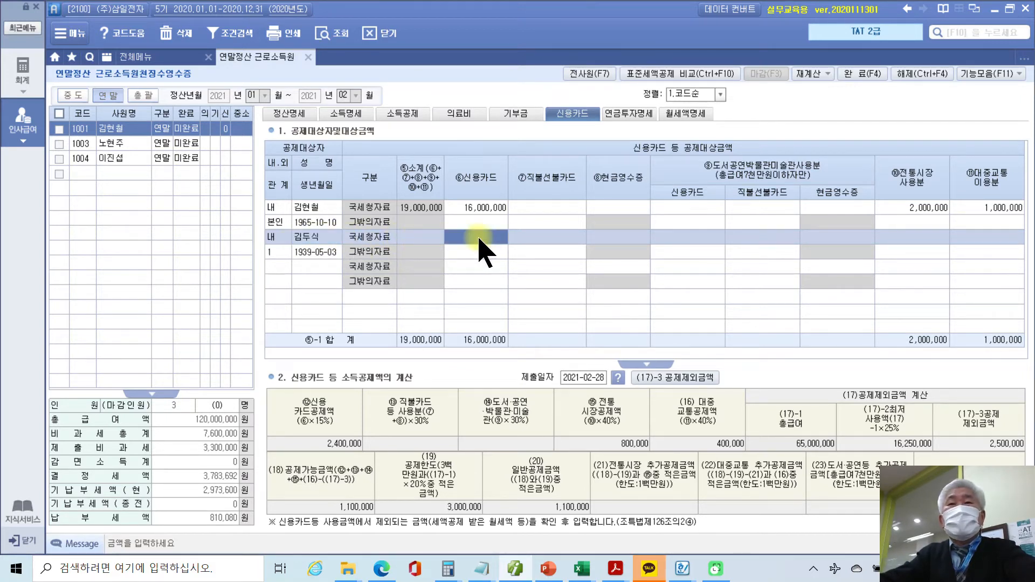
pyautogui.click(634, 238)
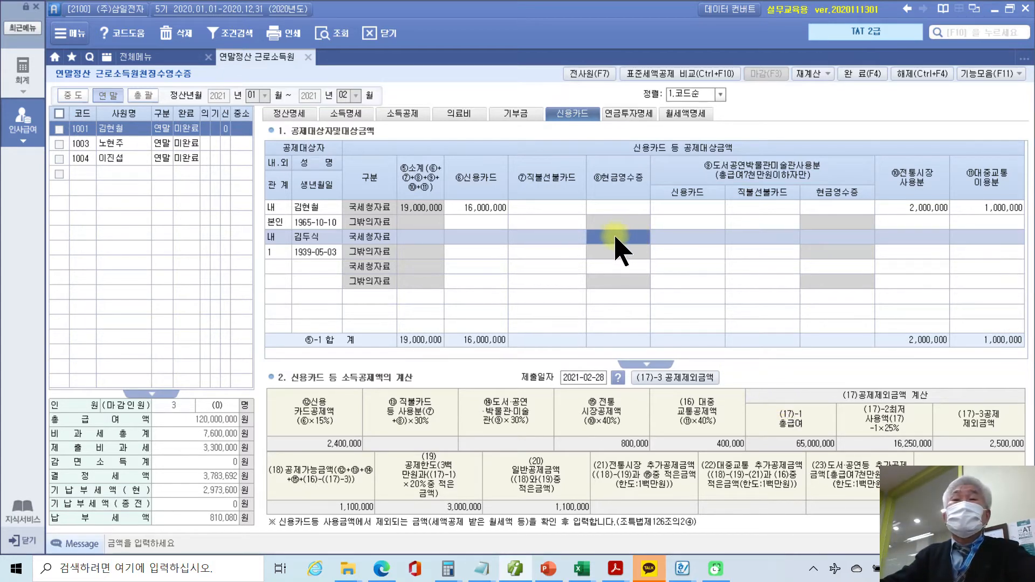
pyautogui.write('3,000')
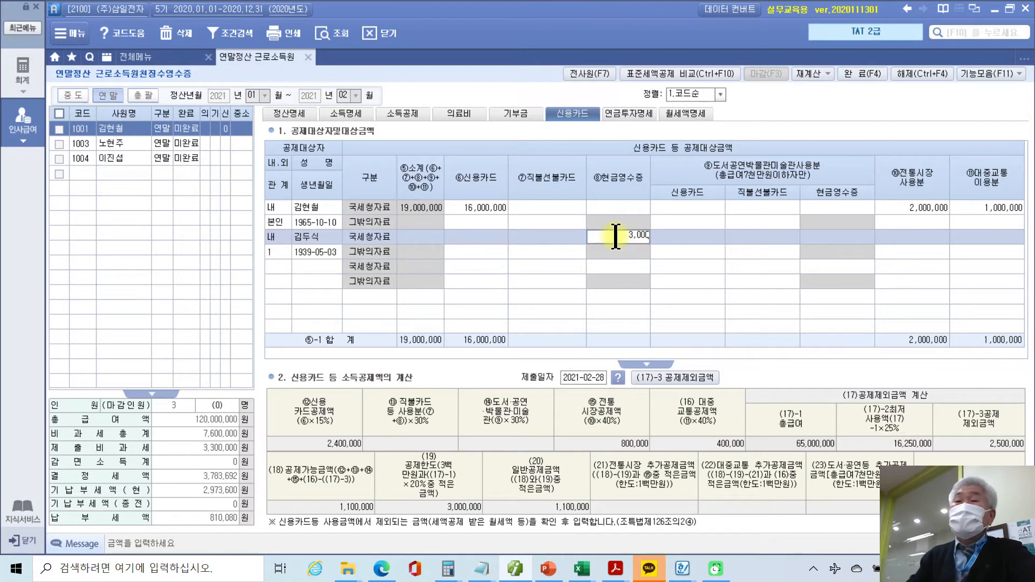
pyautogui.write(',000')
pyautogui.press('Return')
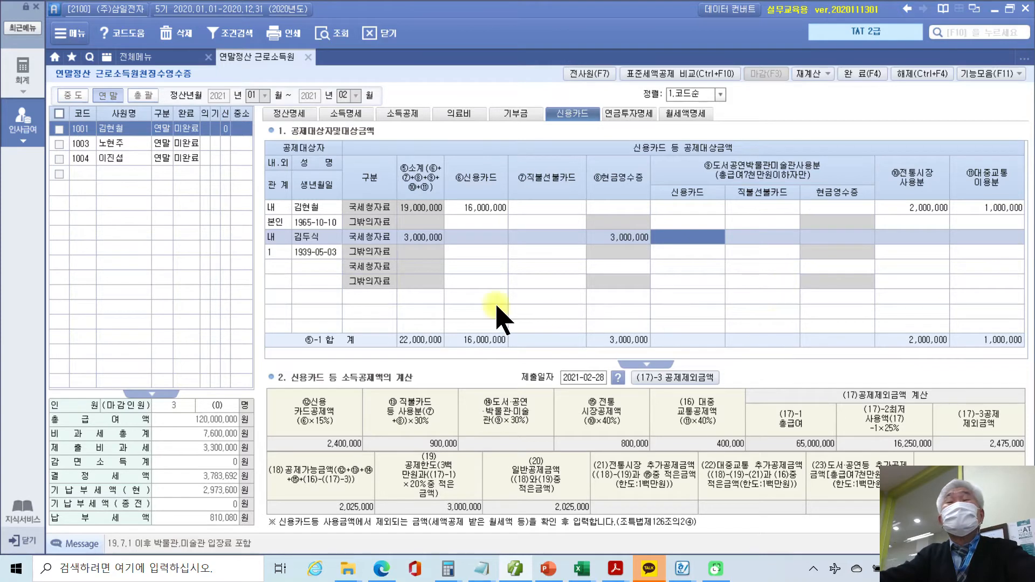
# - Check the 42.신용카드등 deduction in the 정산명세 and return to the 신용카드 sheet
pyautogui.click(299, 114)
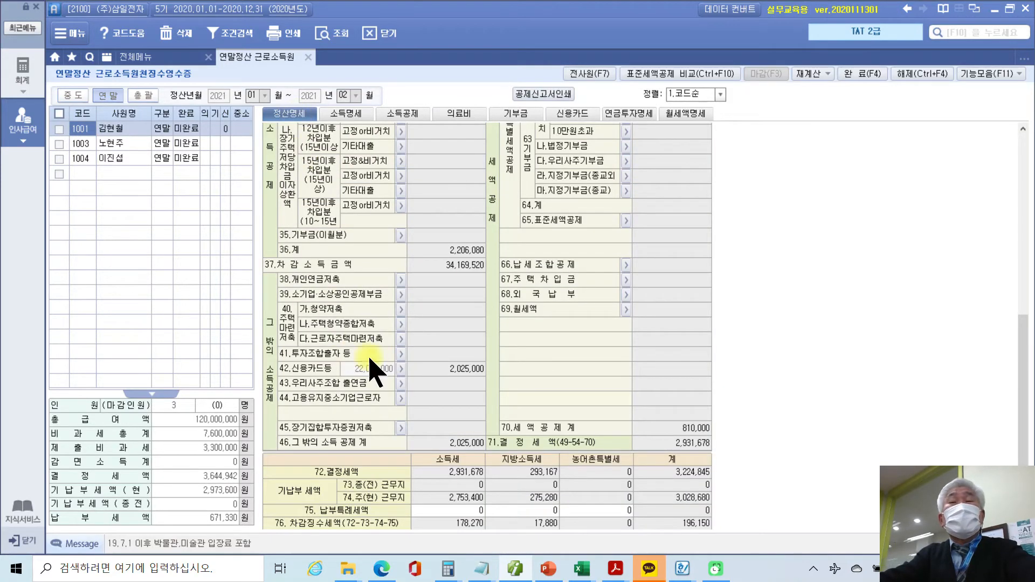
pyautogui.click(461, 369)
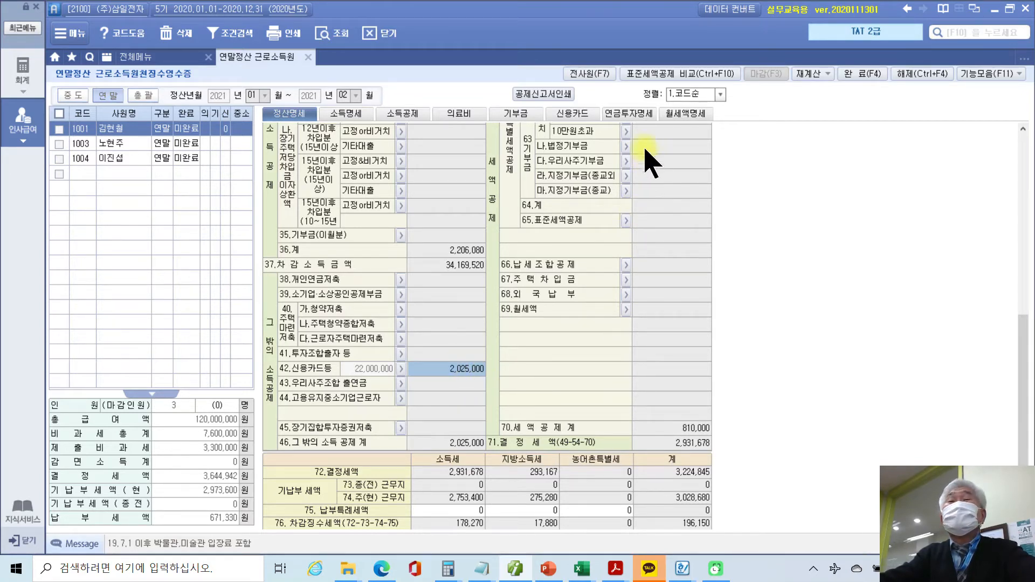
pyautogui.click(534, 114)
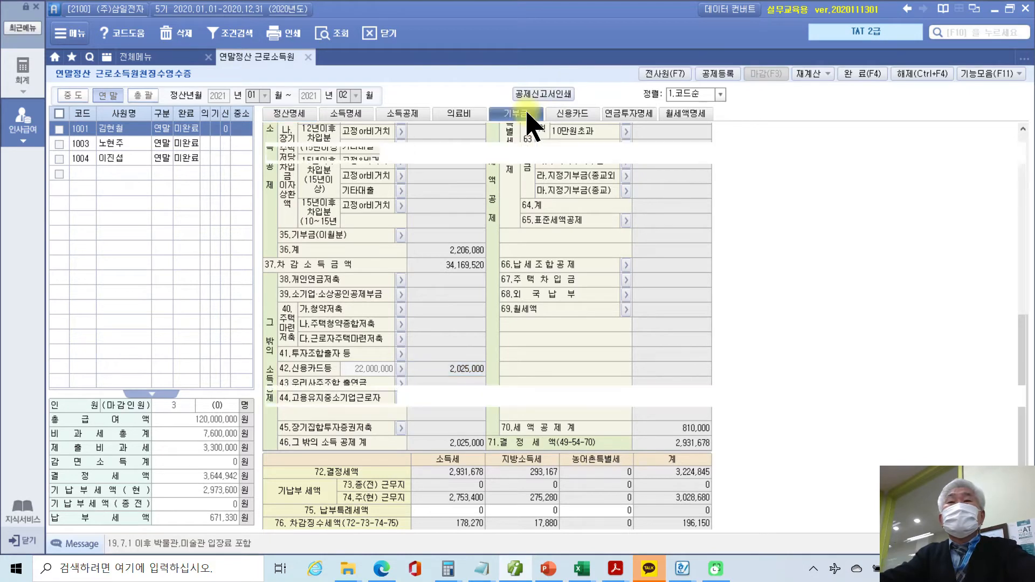
pyautogui.click(460, 115)
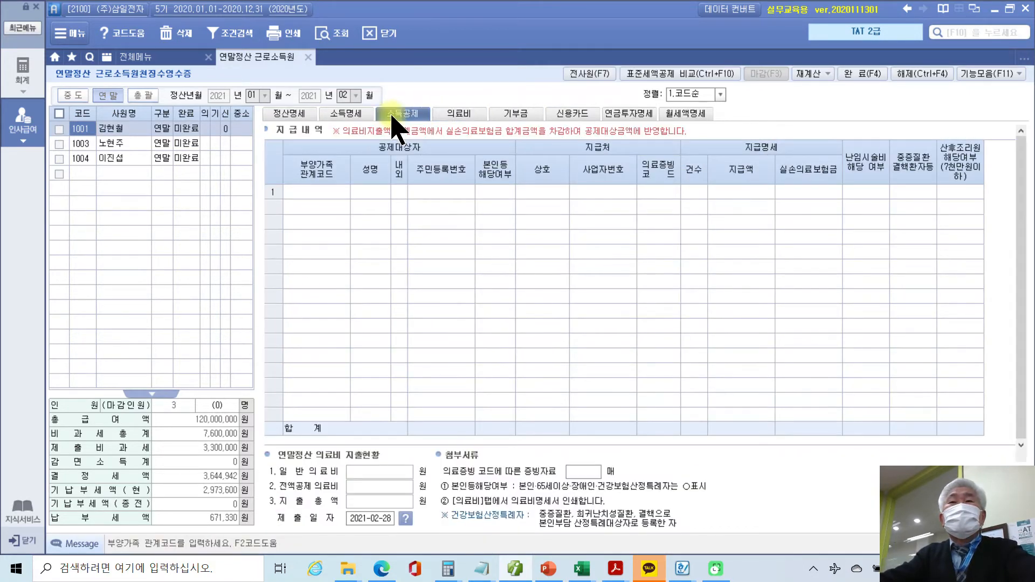
pyautogui.click(570, 116)
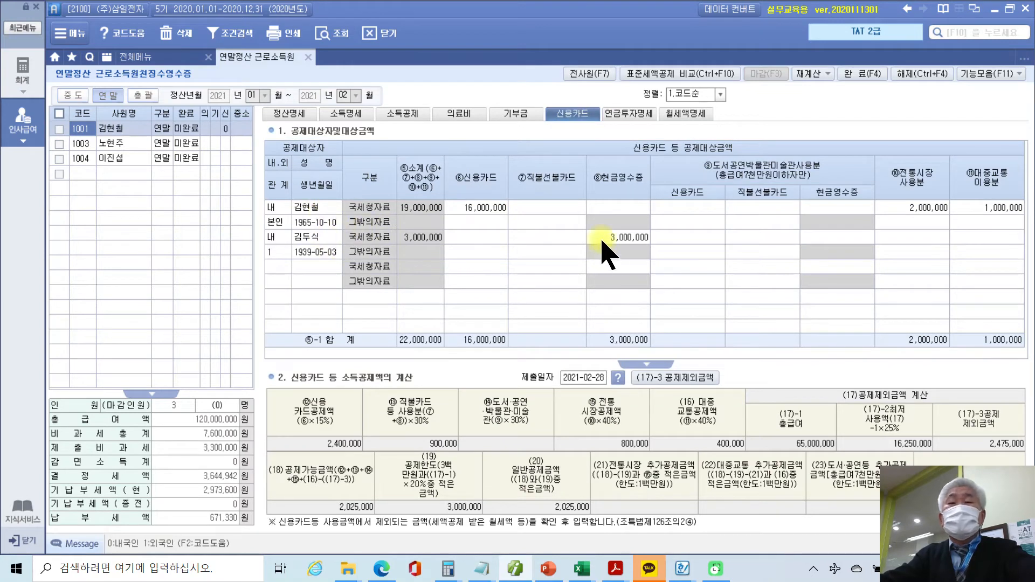
# - Switch to the evidence PDF in Acrobat Reader and highlight the 보장성 보험, 장애인전용보장성보험 subtitle of 자료 3
pyautogui.click(516, 569)
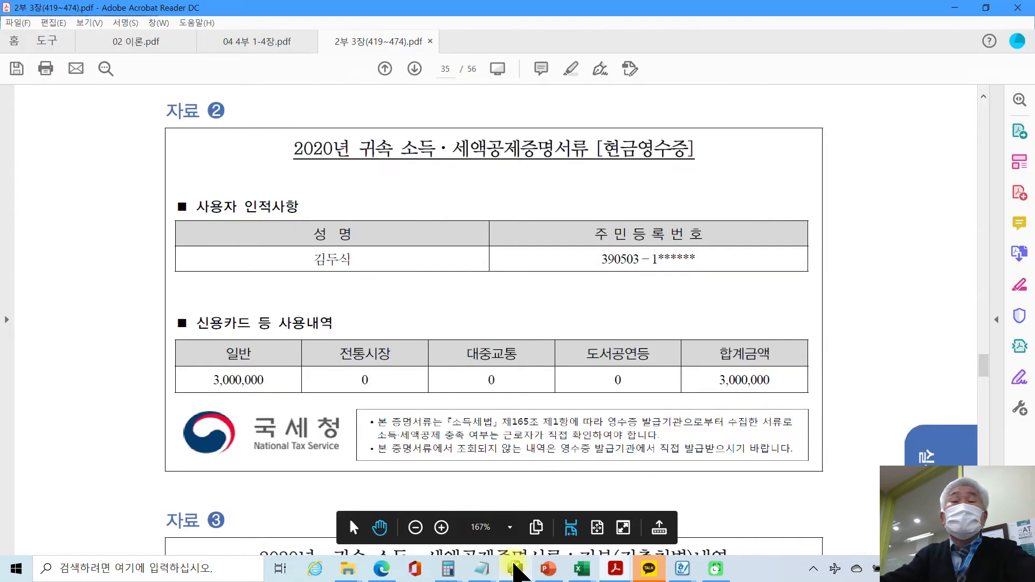
pyautogui.scroll(-5, 483, 335)
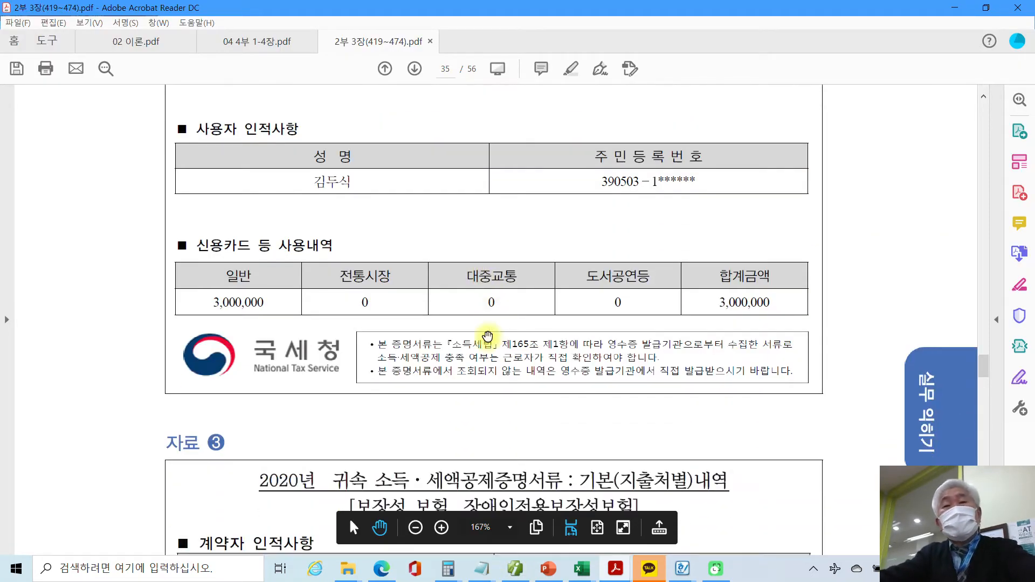
pyautogui.scroll(-3, 488, 335)
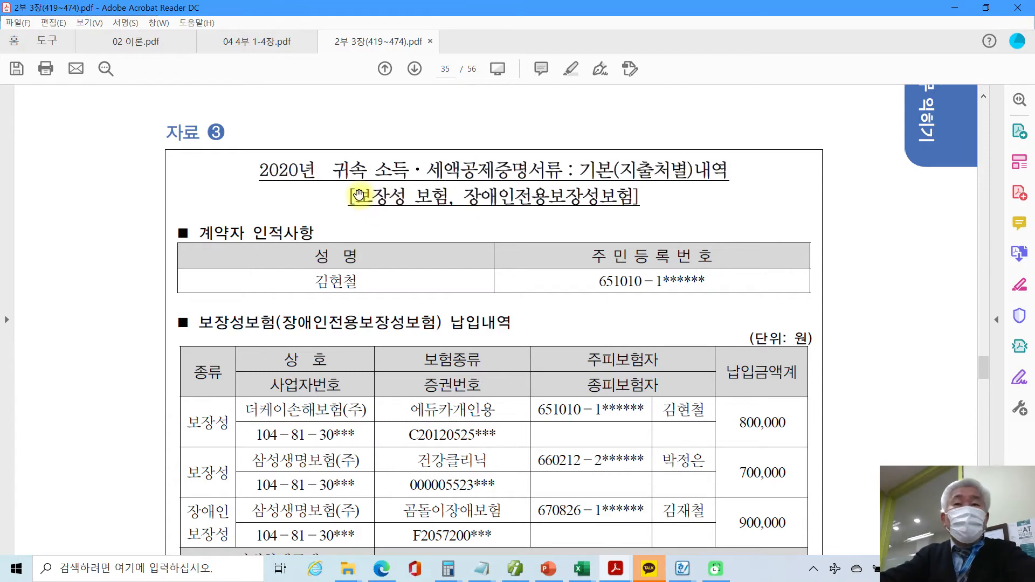
pyautogui.moveTo(359, 194); pyautogui.dragTo(634, 196)
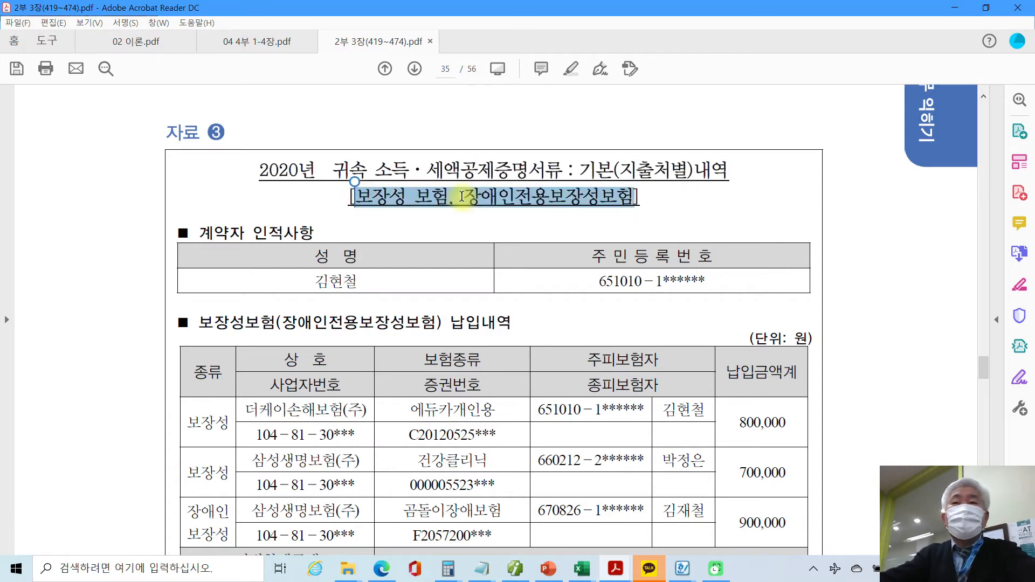
pyautogui.rightClick(436, 199)
pyautogui.click(477, 238)
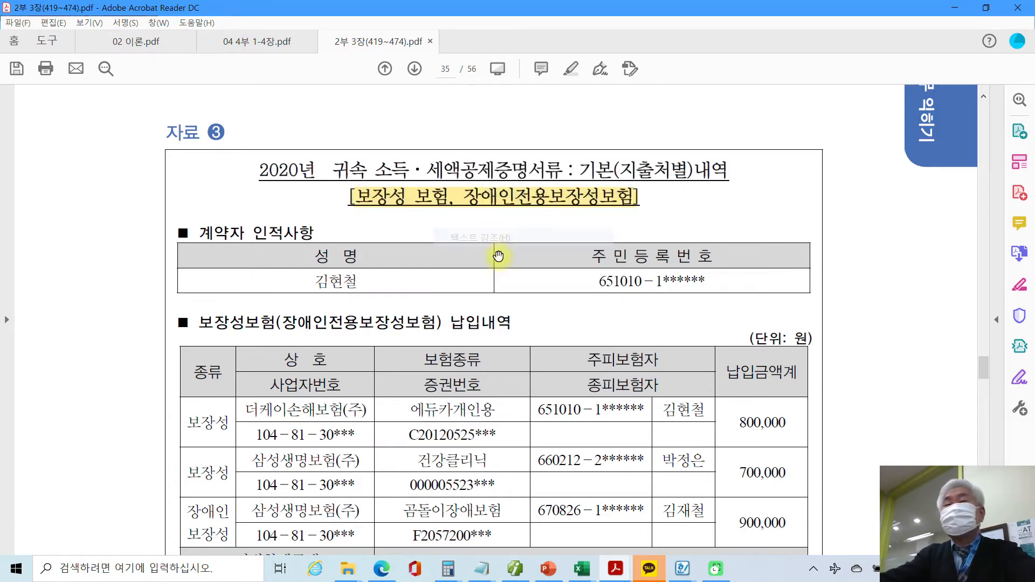
# - Highlight the policyholder's name in the 계약자 인적사항 table of 자료 3
pyautogui.scroll(-1, 496, 287)
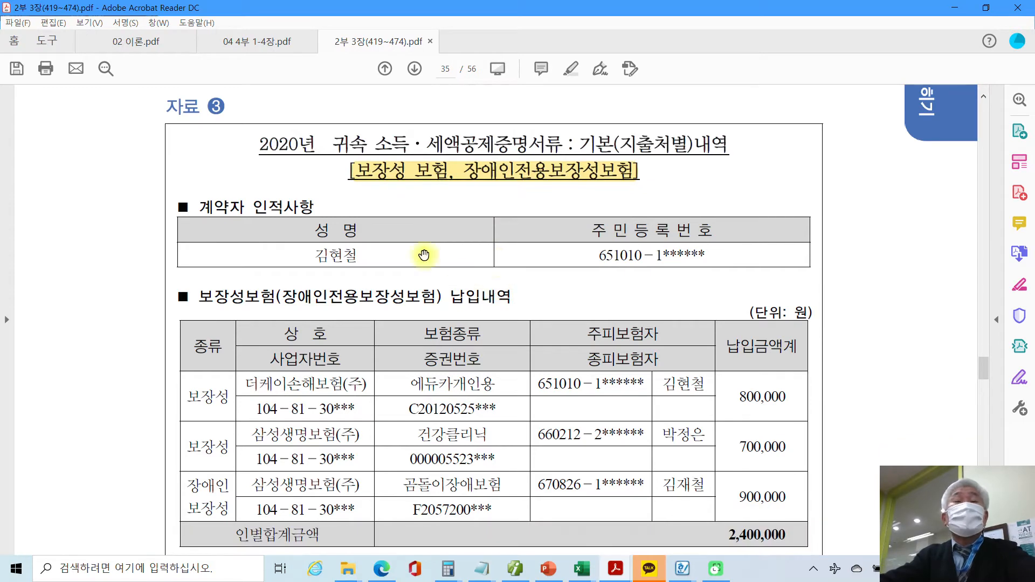
pyautogui.moveTo(317, 253); pyautogui.dragTo(359, 255)
pyautogui.rightClick(340, 259)
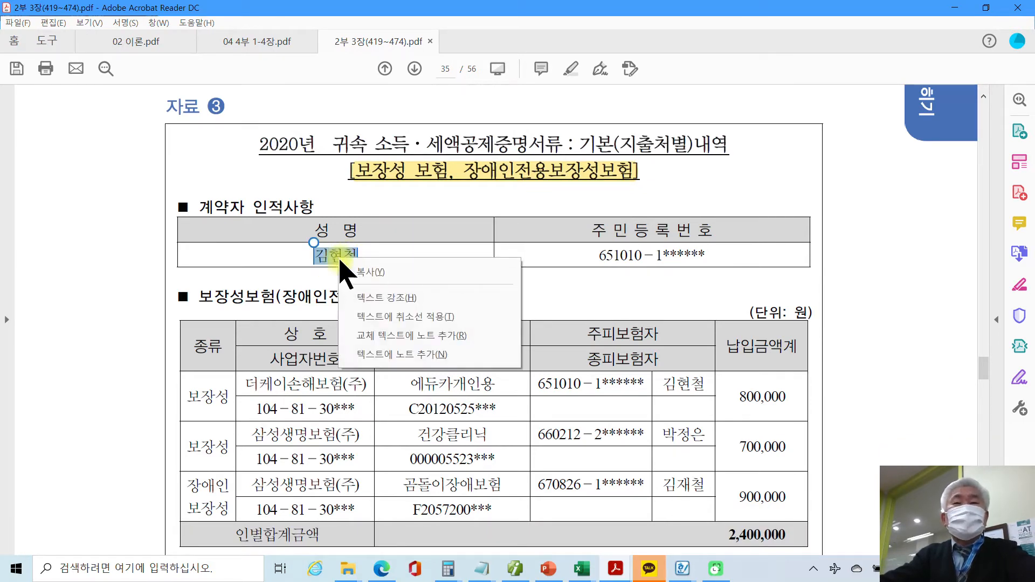
pyautogui.click(387, 299)
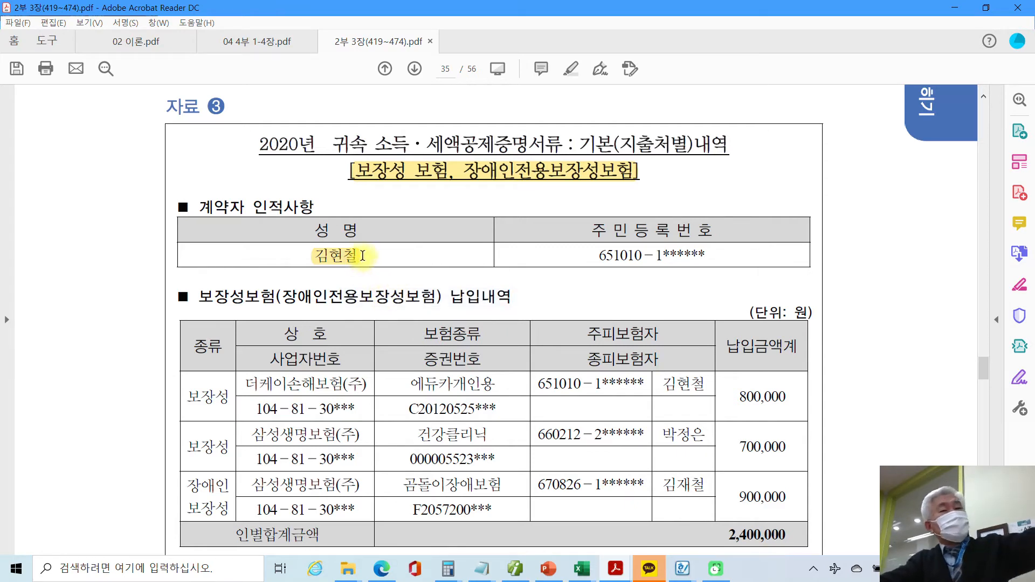
# - Box the 주피보험자 heading in the 자료 3 payment table and circle the three insured persons' names
pyautogui.scroll(-1, 365, 255)
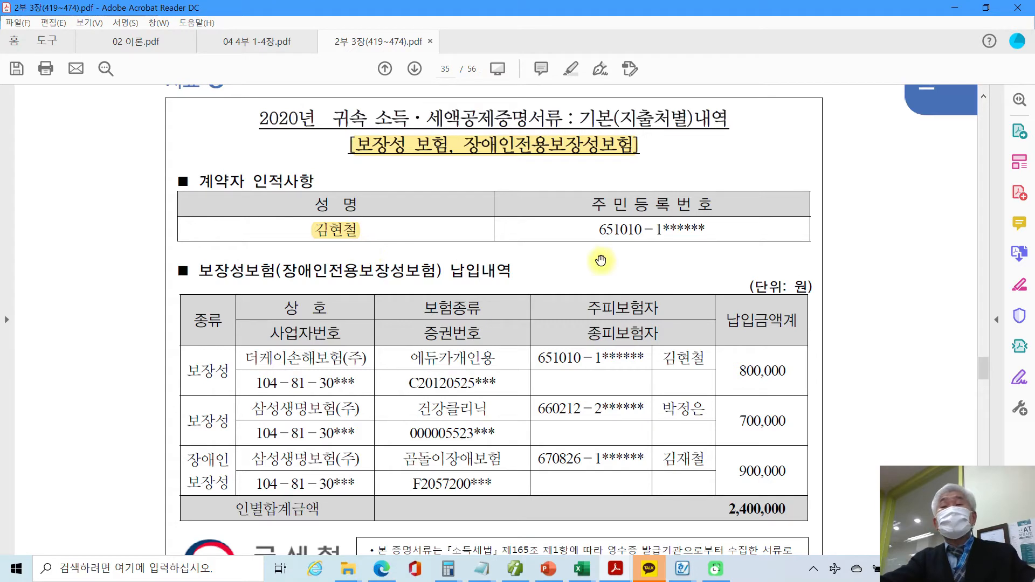
pyautogui.moveTo(579, 298); pyautogui.dragTo(665, 320)
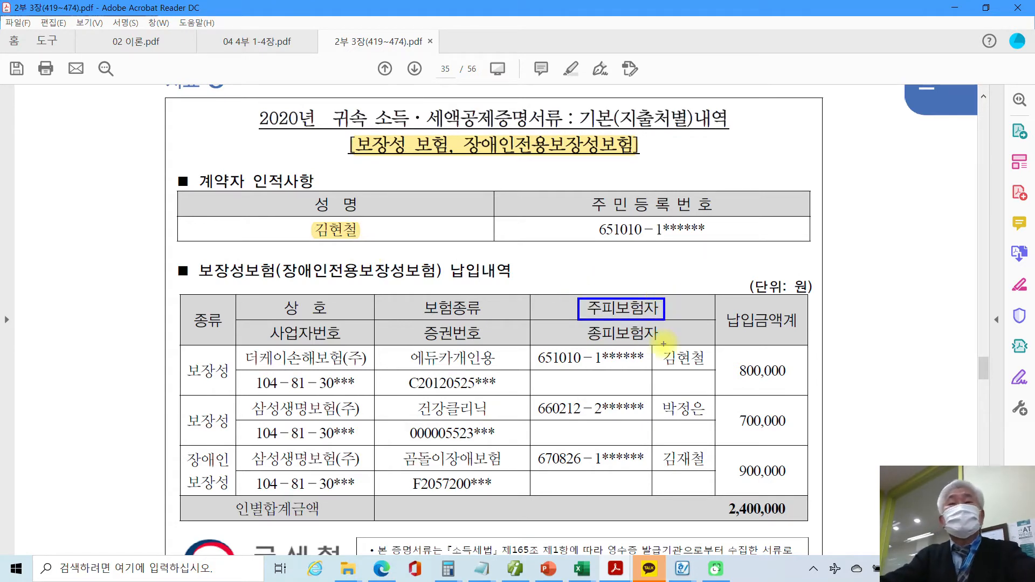
pyautogui.moveTo(693, 344)
pyautogui.mouseDown()
pyautogui.moveTo(663, 358)
pyautogui.moveTo(717, 367)
pyautogui.moveTo(677, 343)
pyautogui.mouseUp()
pyautogui.moveTo(697, 391)
pyautogui.mouseDown()
pyautogui.moveTo(661, 411)
pyautogui.moveTo(711, 416)
pyautogui.moveTo(699, 393)
pyautogui.mouseUp()
pyautogui.moveTo(691, 439)
pyautogui.mouseDown()
pyautogui.moveTo(670, 470)
pyautogui.moveTo(712, 448)
pyautogui.moveTo(681, 436)
pyautogui.mouseUp()
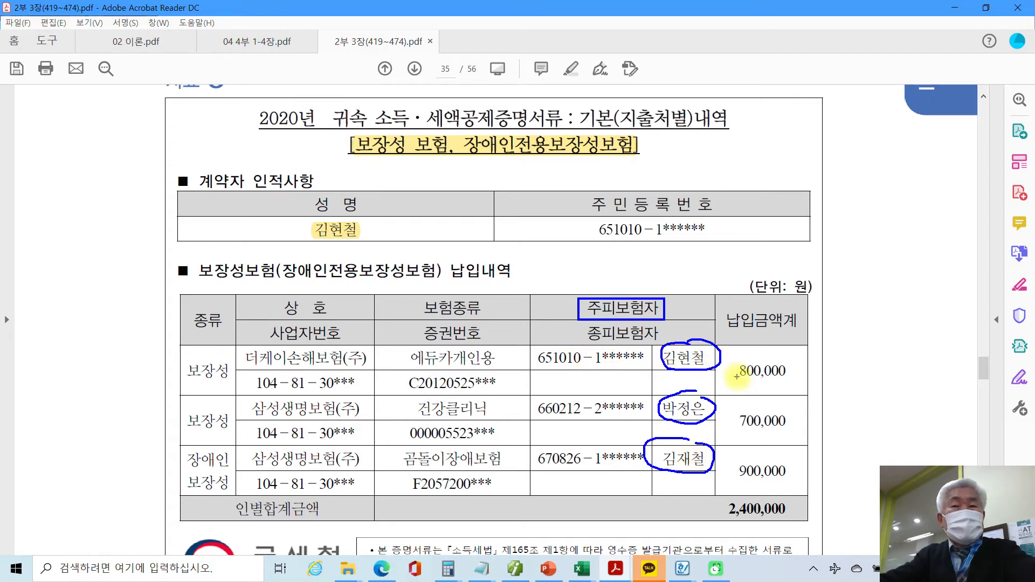
# - Circle the 종류 heading and the three insurance types in 자료 3, underline the 800,000 amount, and clear all the drawn marks
pyautogui.moveTo(179, 388); pyautogui.dragTo(226, 386)
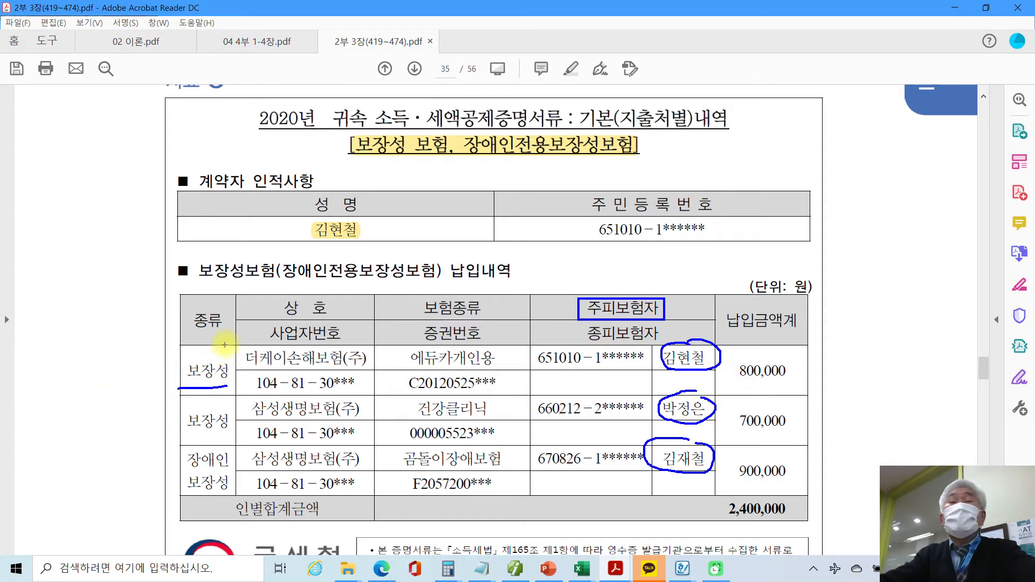
pyautogui.moveTo(225, 339)
pyautogui.mouseDown()
pyautogui.moveTo(176, 323)
pyautogui.moveTo(190, 306)
pyautogui.moveTo(216, 316)
pyautogui.moveTo(221, 334)
pyautogui.mouseUp()
pyautogui.moveTo(211, 387)
pyautogui.mouseDown()
pyautogui.moveTo(186, 349)
pyautogui.moveTo(229, 360)
pyautogui.moveTo(237, 394)
pyautogui.moveTo(176, 418)
pyautogui.moveTo(229, 407)
pyautogui.moveTo(233, 428)
pyautogui.mouseUp()
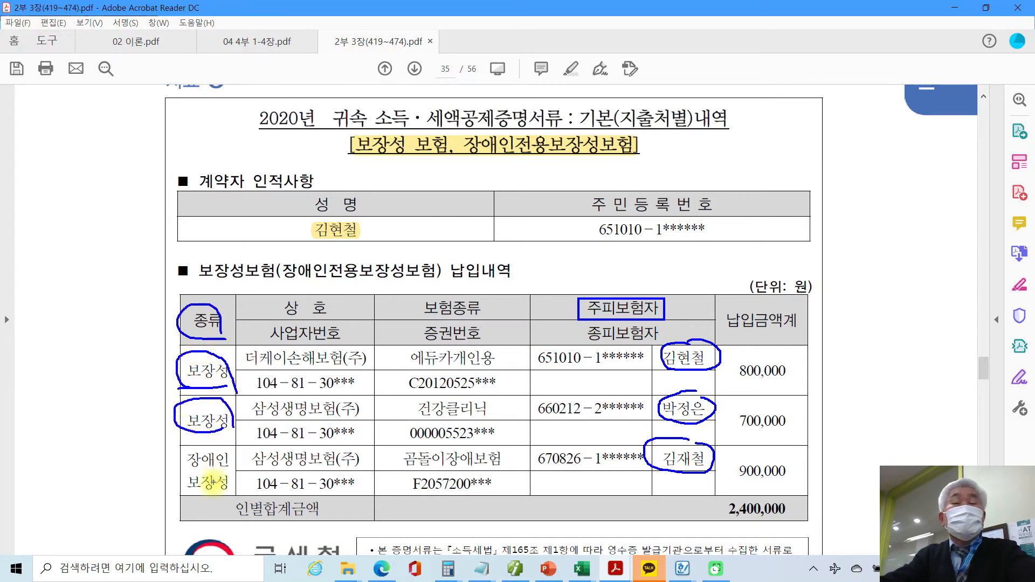
pyautogui.moveTo(216, 488)
pyautogui.mouseDown()
pyautogui.moveTo(178, 464)
pyautogui.moveTo(226, 440)
pyautogui.moveTo(240, 485)
pyautogui.moveTo(229, 495)
pyautogui.mouseUp()
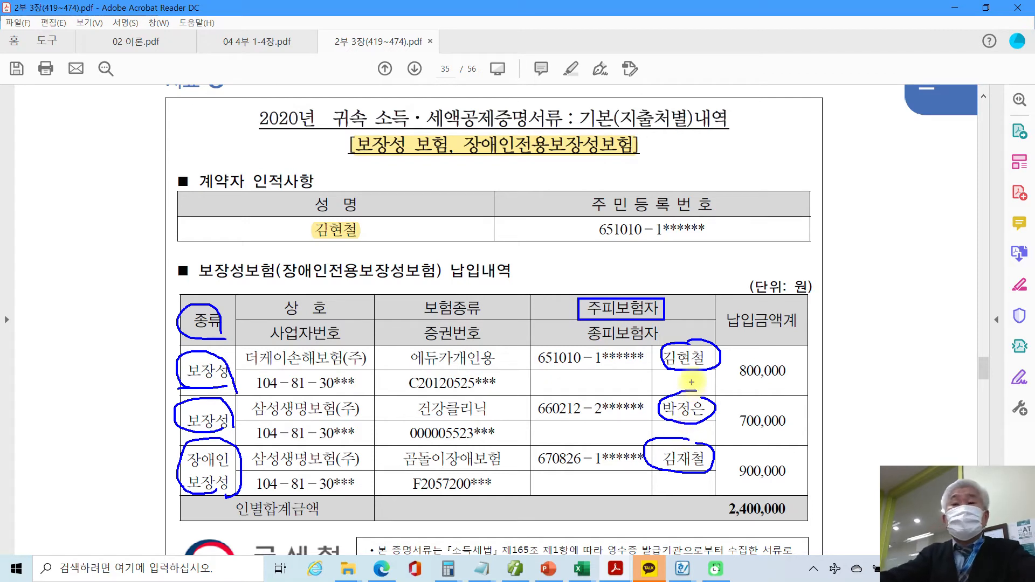
pyautogui.moveTo(738, 384); pyautogui.dragTo(791, 384)
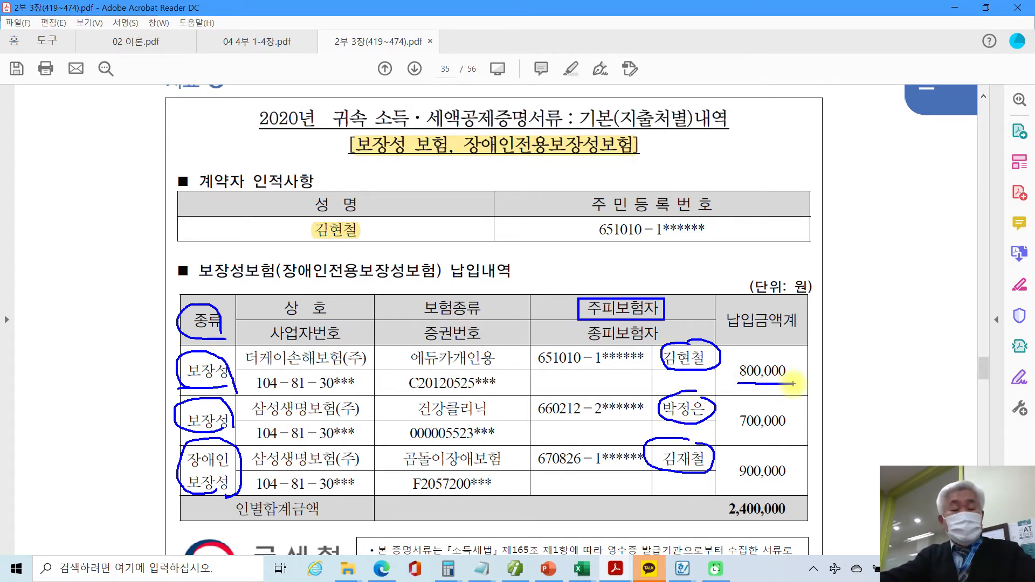
pyautogui.press('Escape')
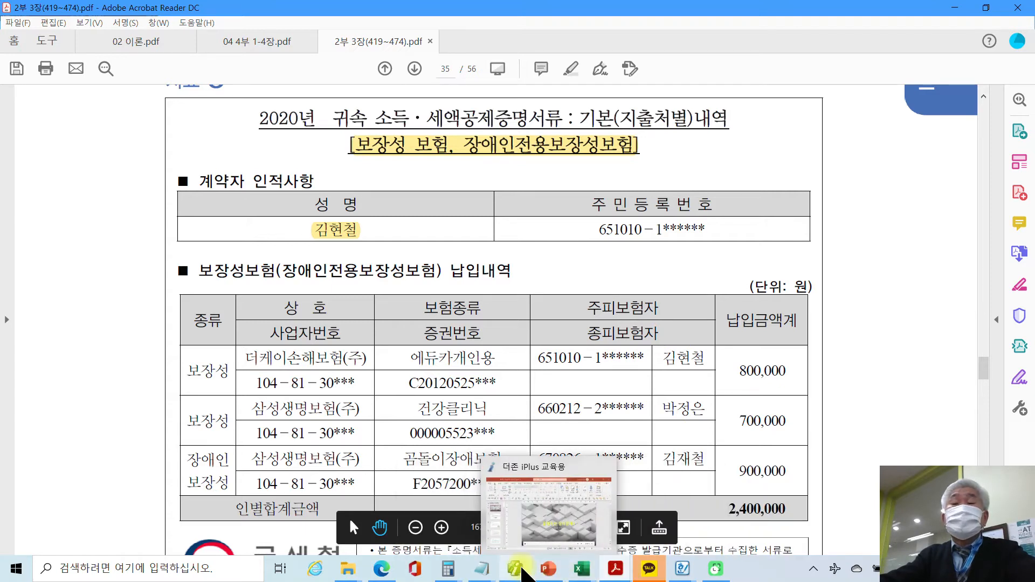
# - Switch back to SmartA and enter 800,000 as the 국세청 보장성 insurance premium for the 본인/세대주 under 소득공제
pyautogui.click(519, 571)
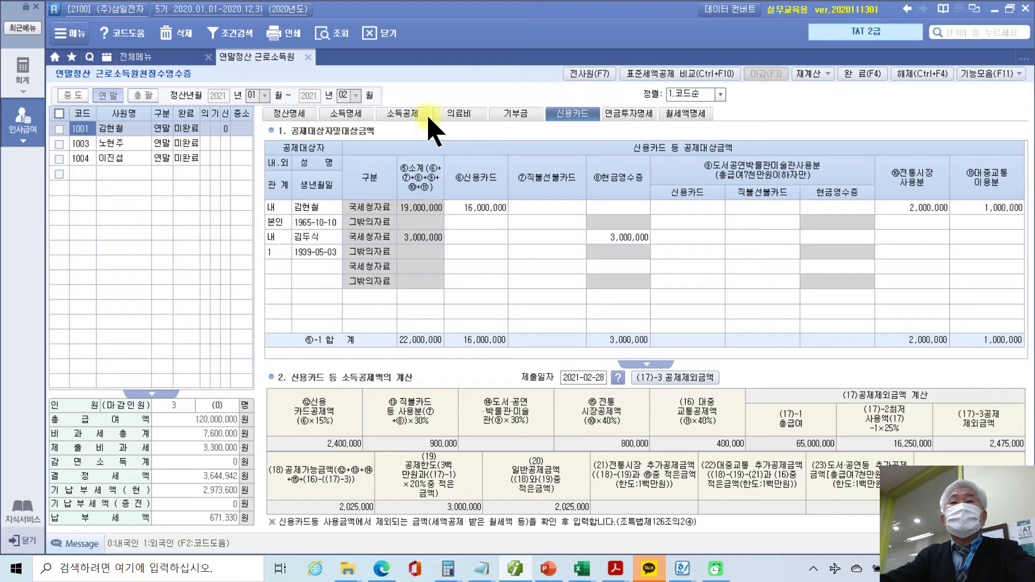
pyautogui.click(403, 114)
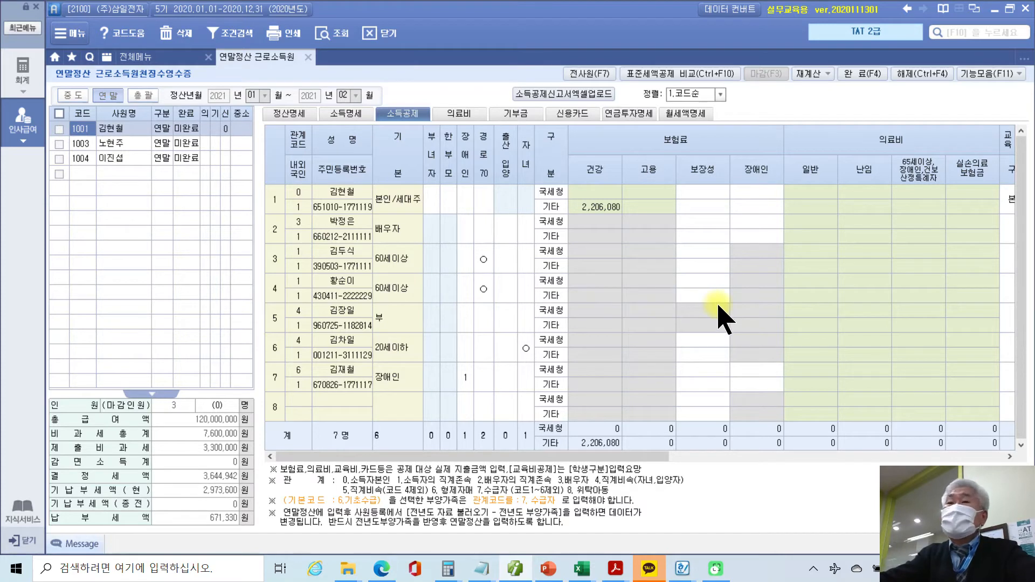
pyautogui.click(704, 192)
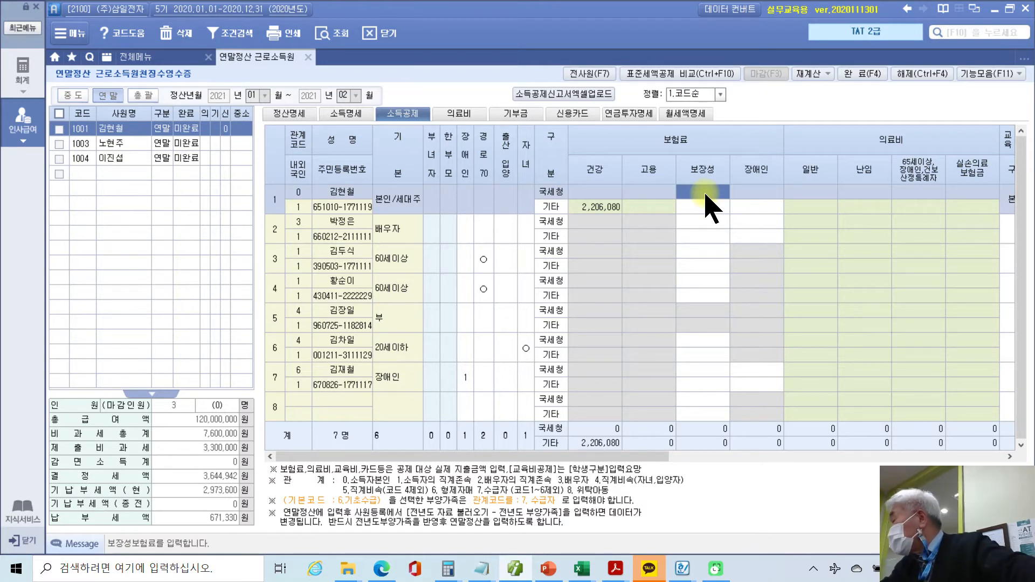
pyautogui.click(706, 193)
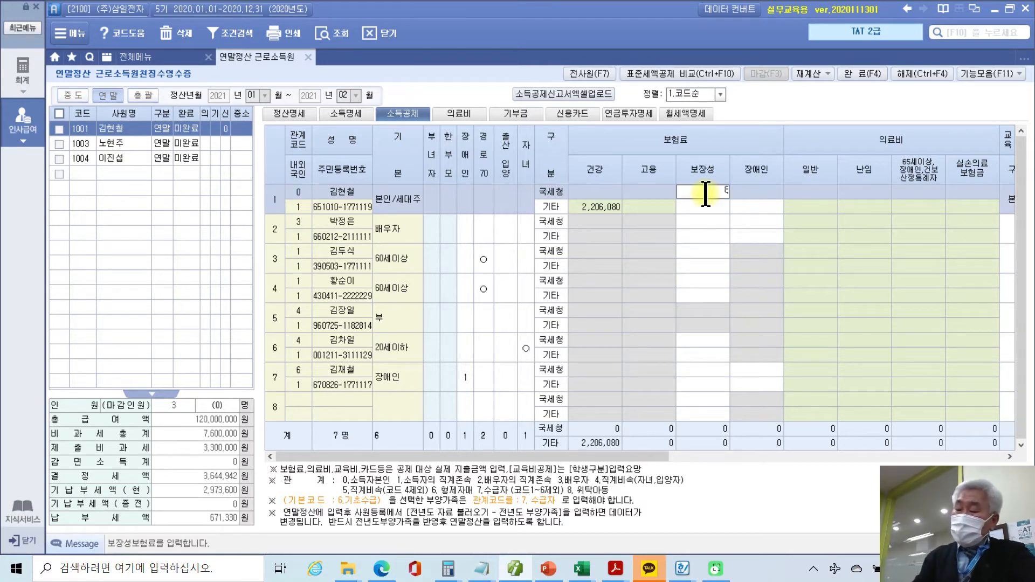
pyautogui.write('8000000')
pyautogui.press('Return')
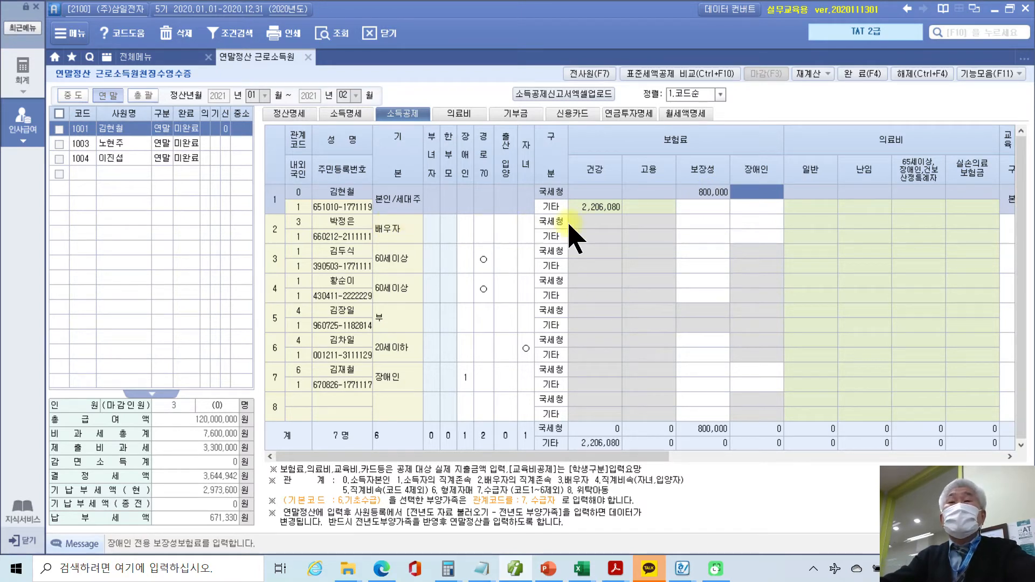
# - Enter 700,000 as the 국세청 보장성 insurance premium in the 배우자 row
pyautogui.click(696, 221)
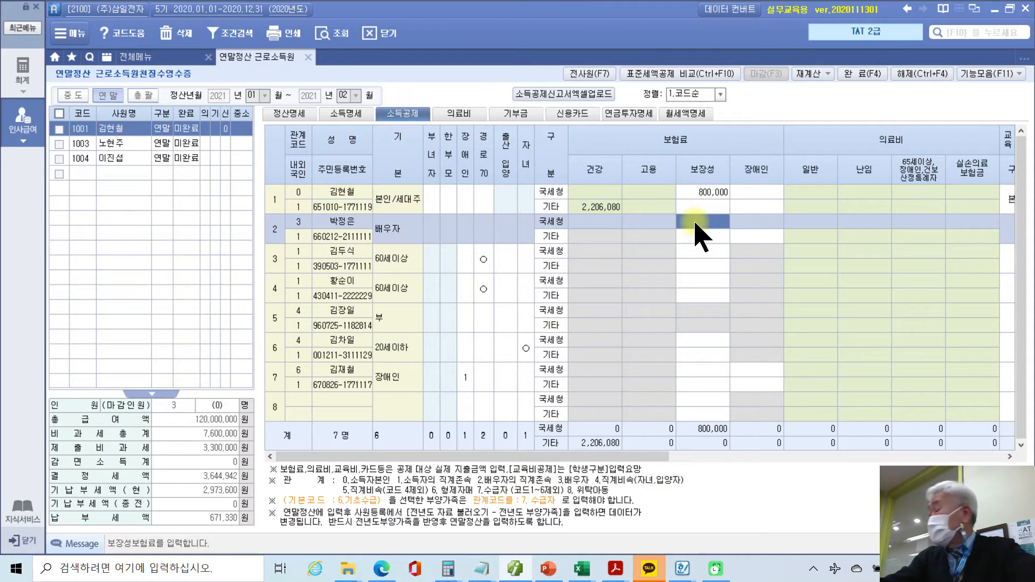
pyautogui.click(696, 224)
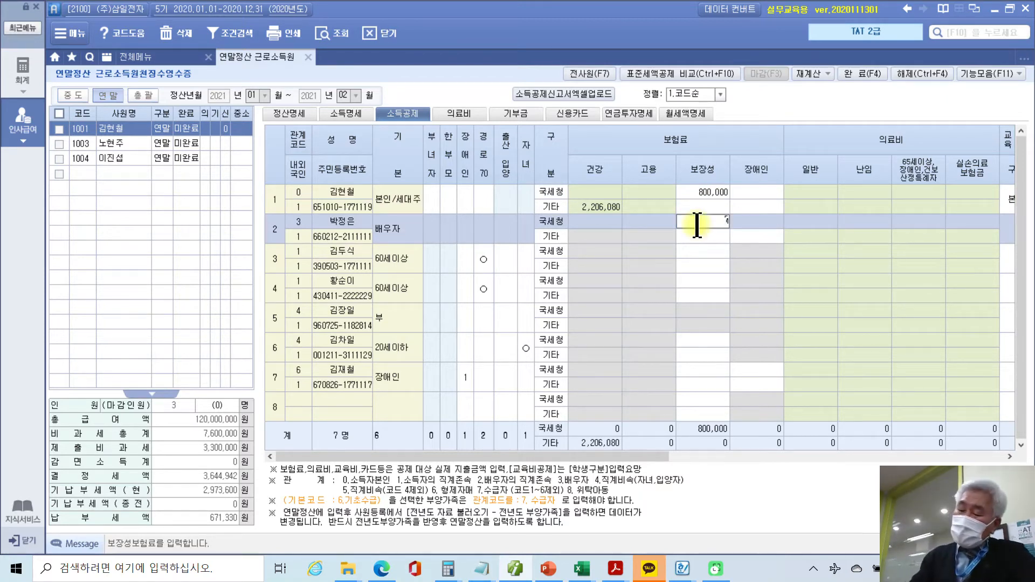
pyautogui.press('Return')
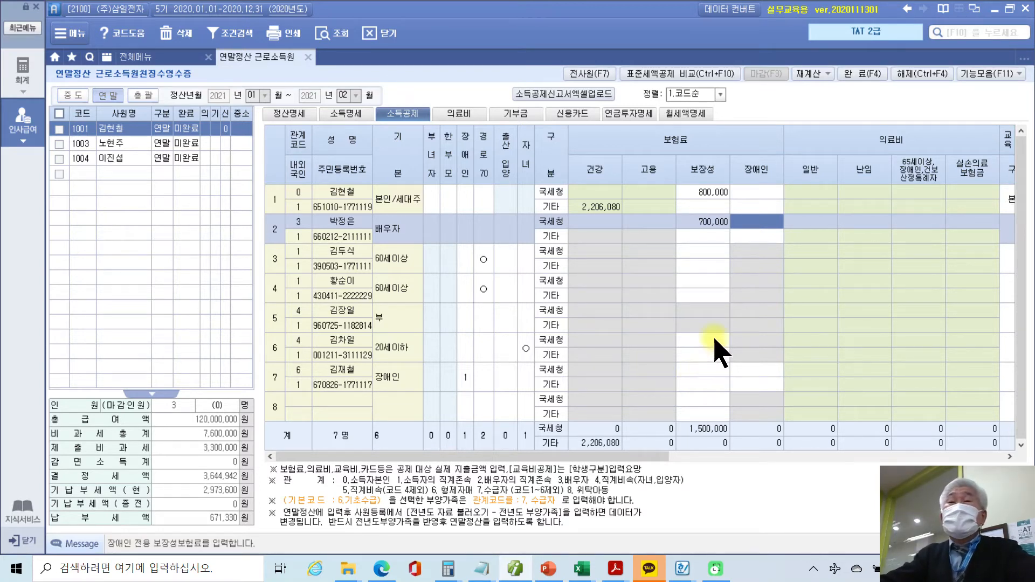
# - Enter 900,000 as the 국세청 장애인 insurance premium in the disabled sibling's row
pyautogui.click(699, 371)
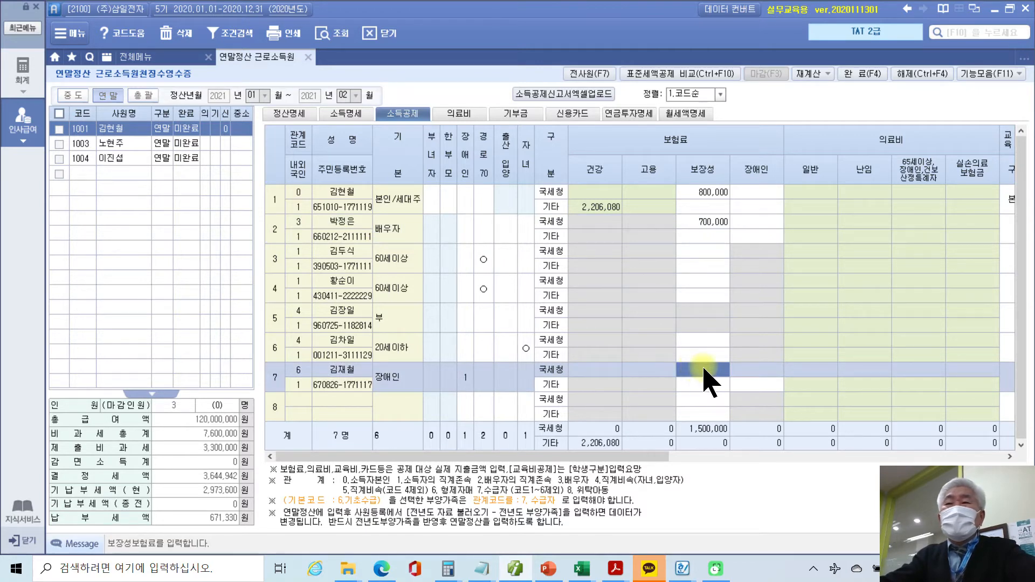
pyautogui.click(770, 371)
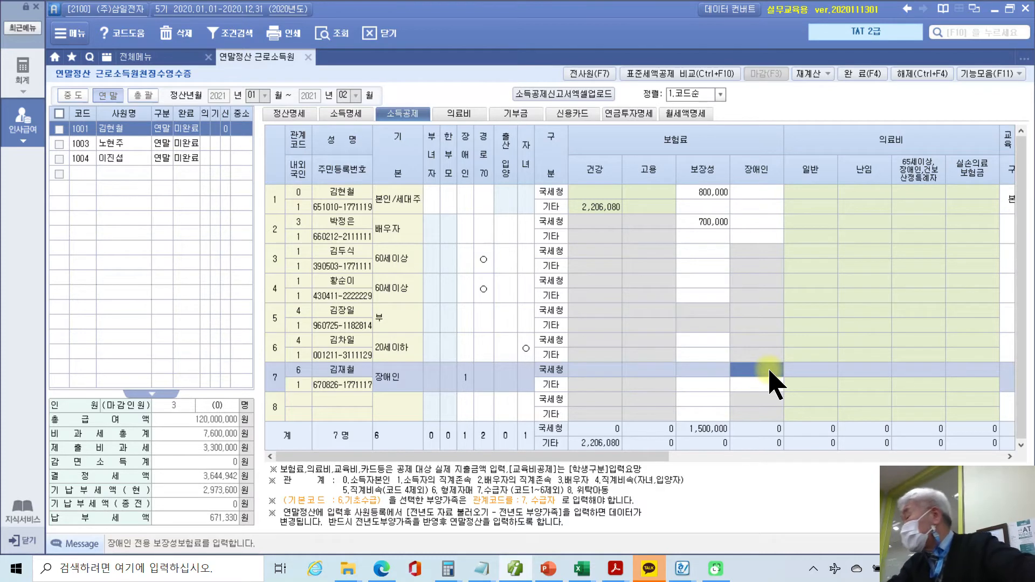
pyautogui.write('90')
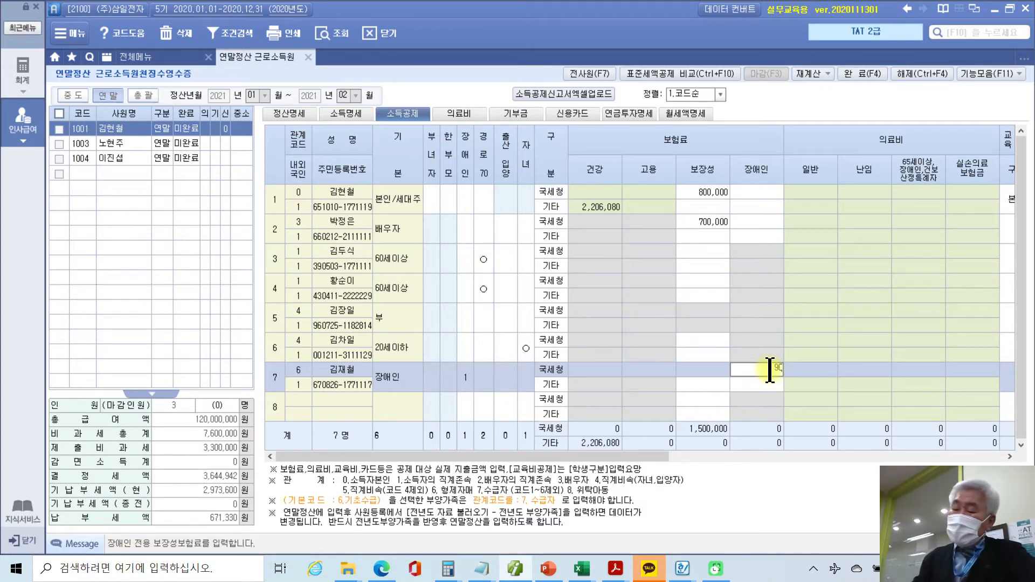
pyautogui.write('0,000')
pyautogui.press('Return')
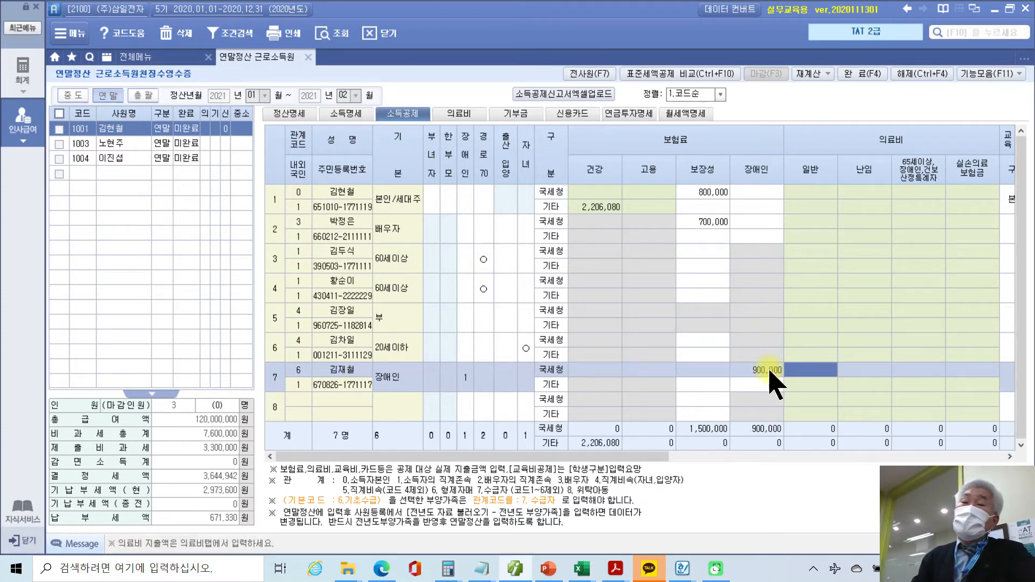
pyautogui.click(770, 372)
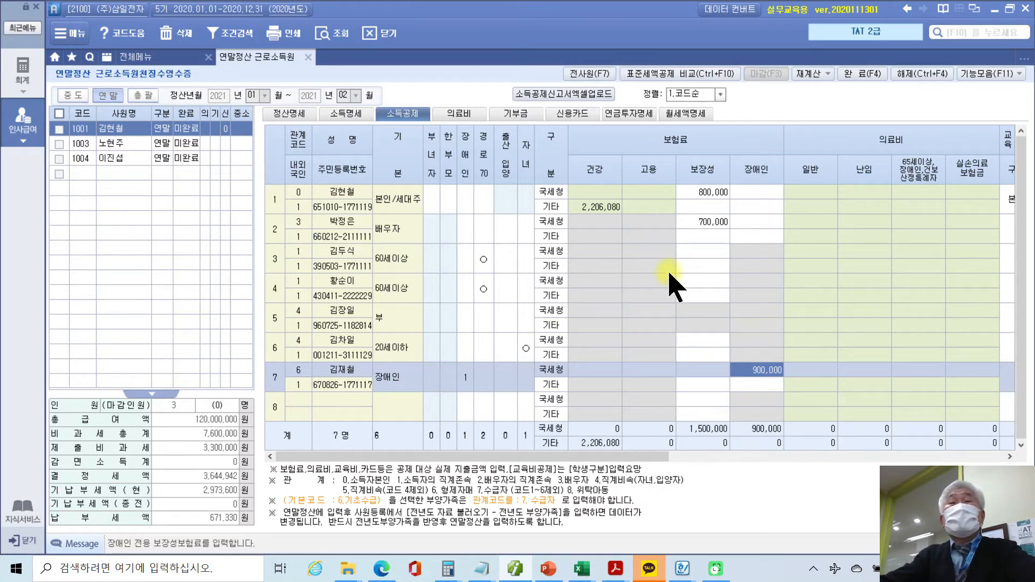
# - Review the 보장성보험 tax credit in 정산명세, opening its breakdown to check the limits and credit rates
pyautogui.click(285, 115)
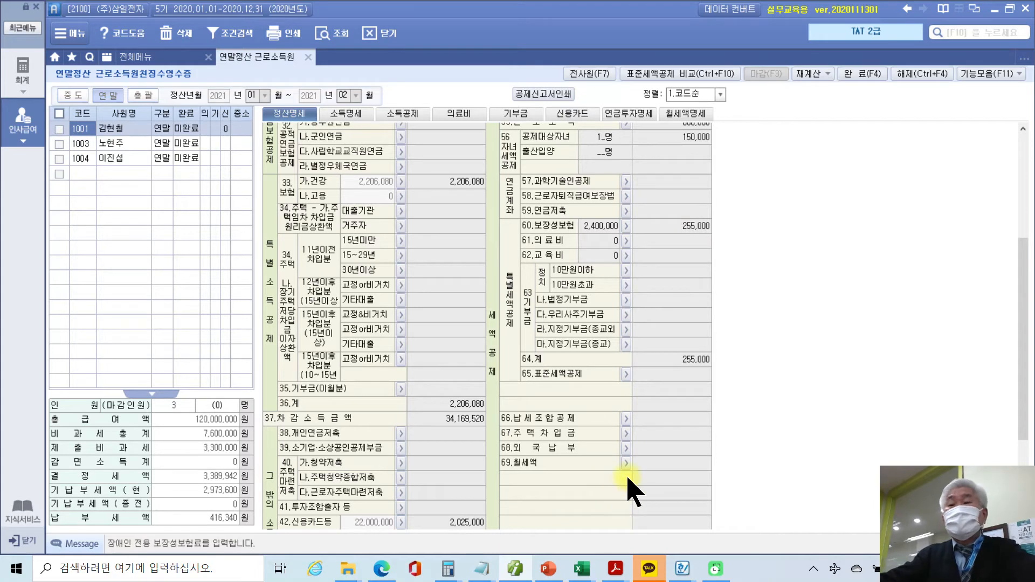
pyautogui.moveTo(638, 563)
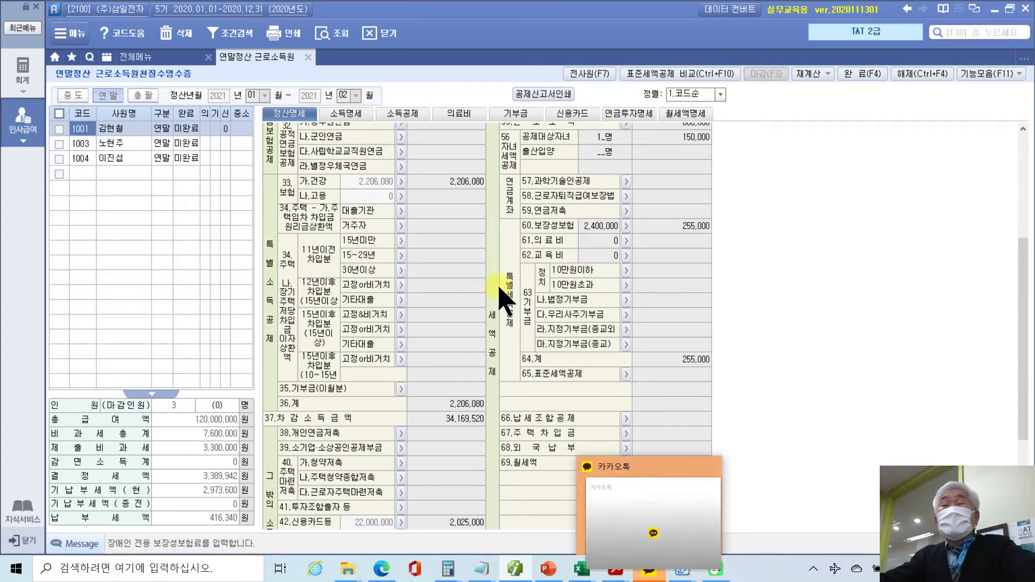
pyautogui.click(626, 226)
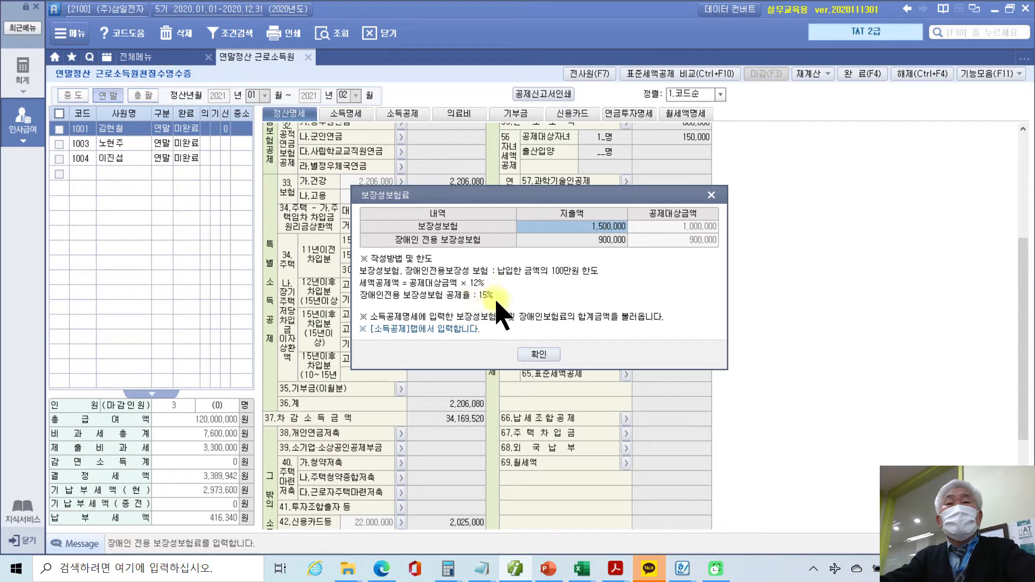
pyautogui.click(538, 356)
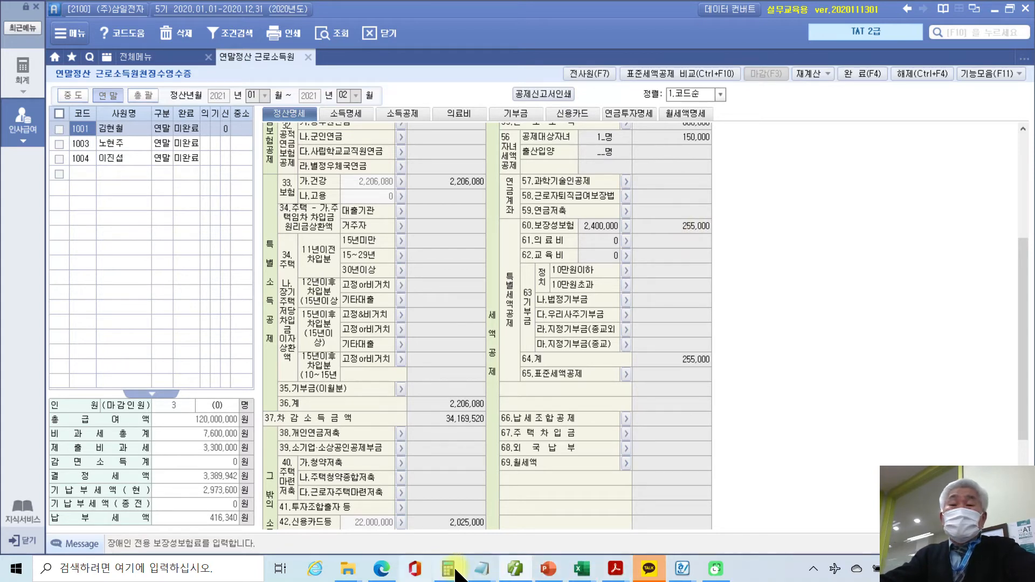
# - Switch to the PDF in Acrobat Reader and highlight [의료비] in the title of 자료 4
pyautogui.click(507, 572)
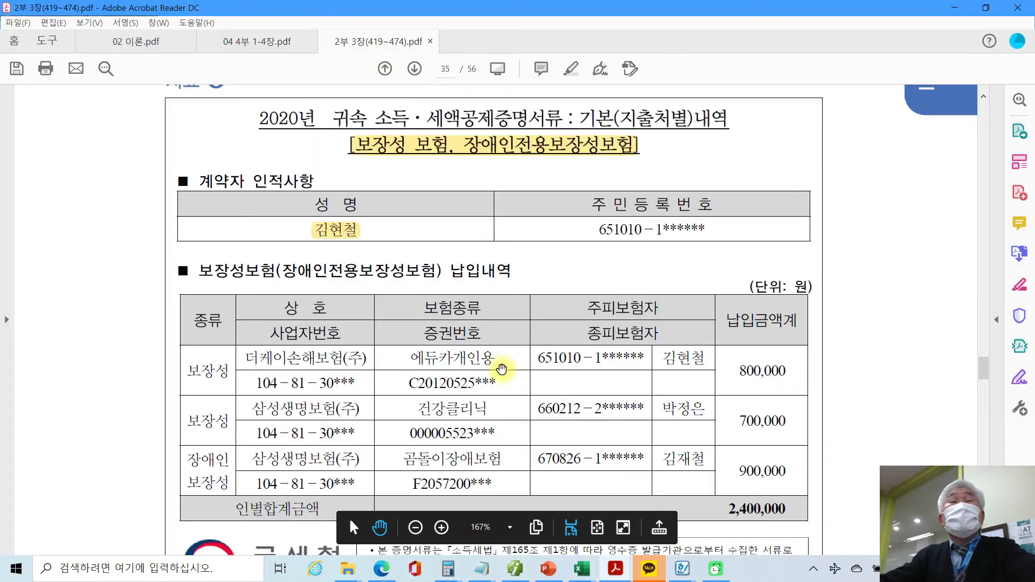
pyautogui.scroll(-1, 501, 386)
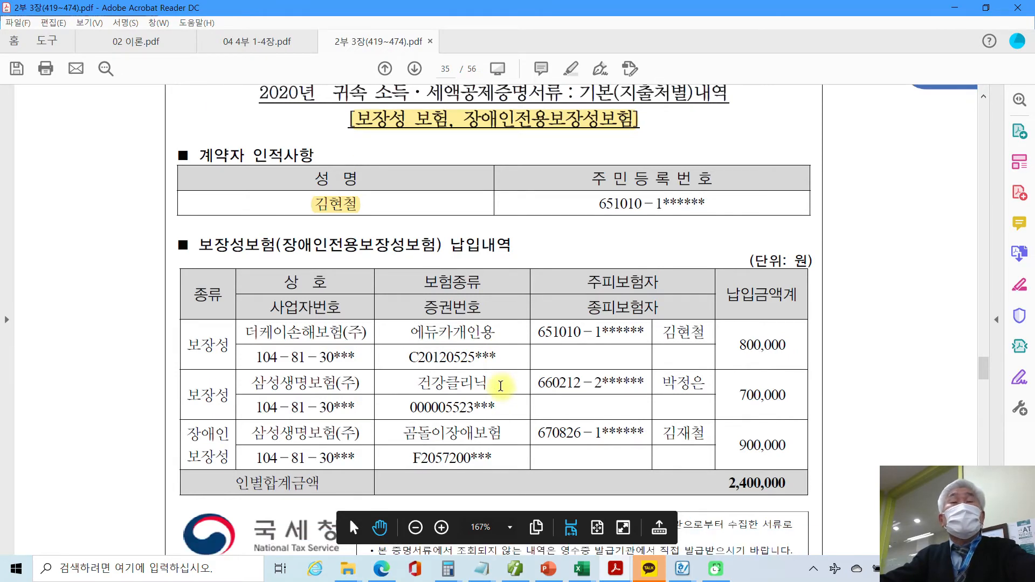
pyautogui.scroll(-1, 501, 386)
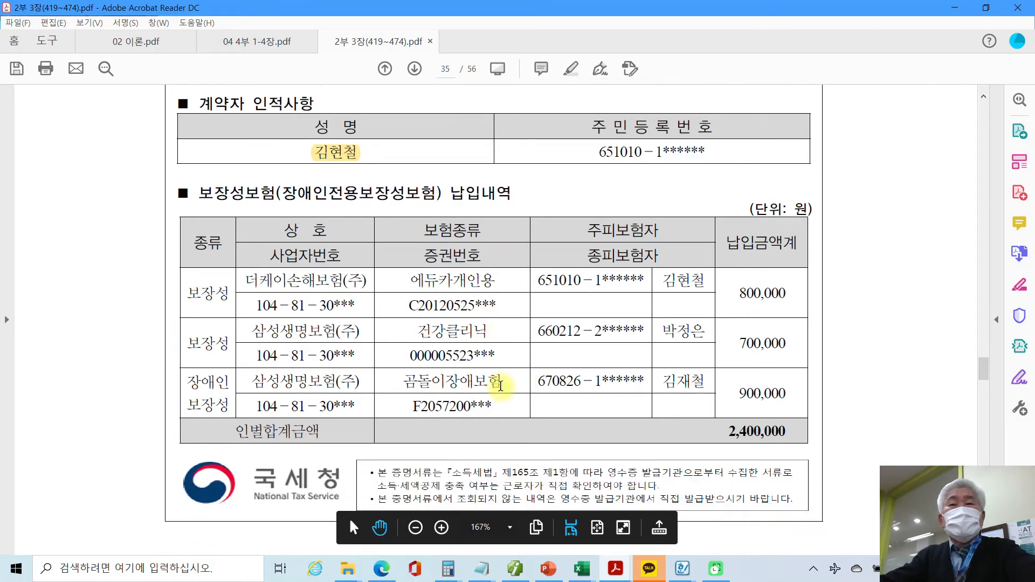
pyautogui.scroll(-2, 501, 386)
pyautogui.scroll(-13, 501, 386)
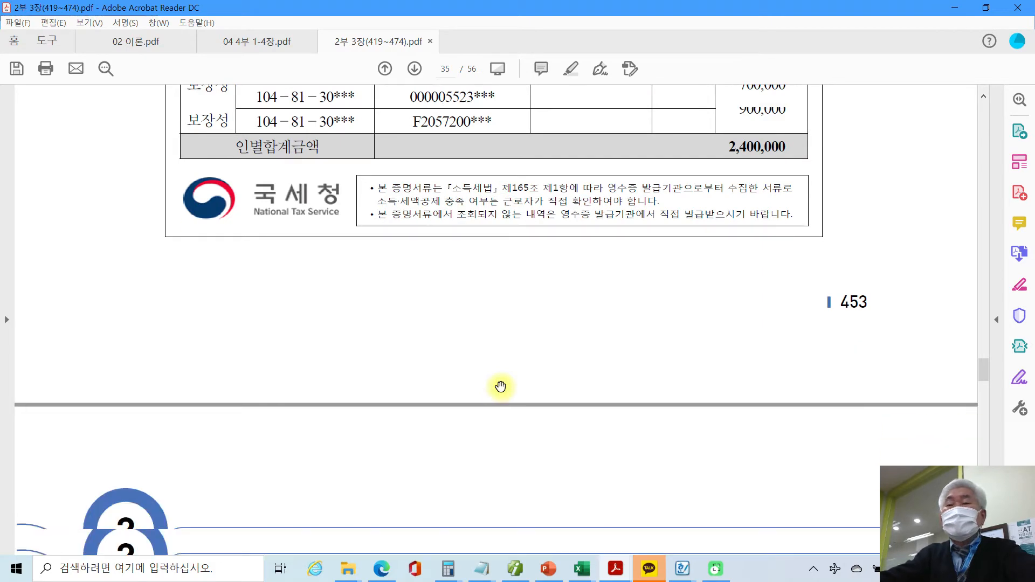
pyautogui.scroll(-12, 501, 386)
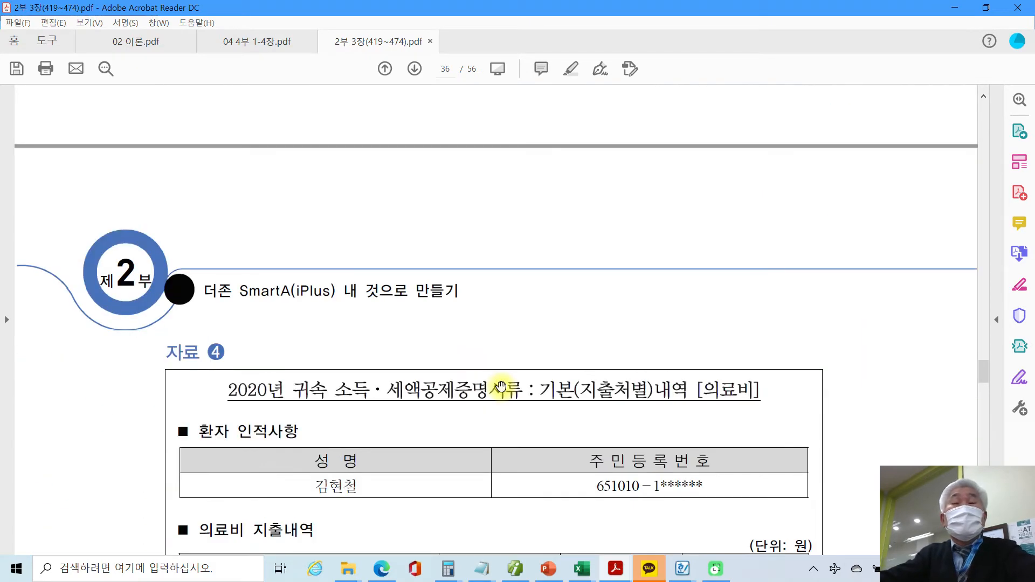
pyautogui.scroll(-4, 501, 386)
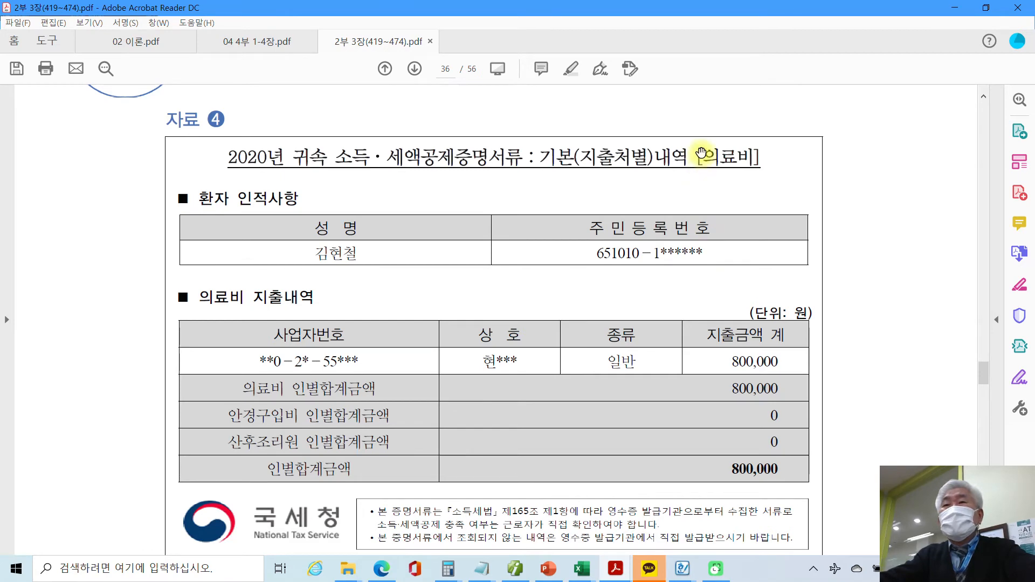
pyautogui.moveTo(701, 155); pyautogui.dragTo(753, 156)
pyautogui.rightClick(726, 161)
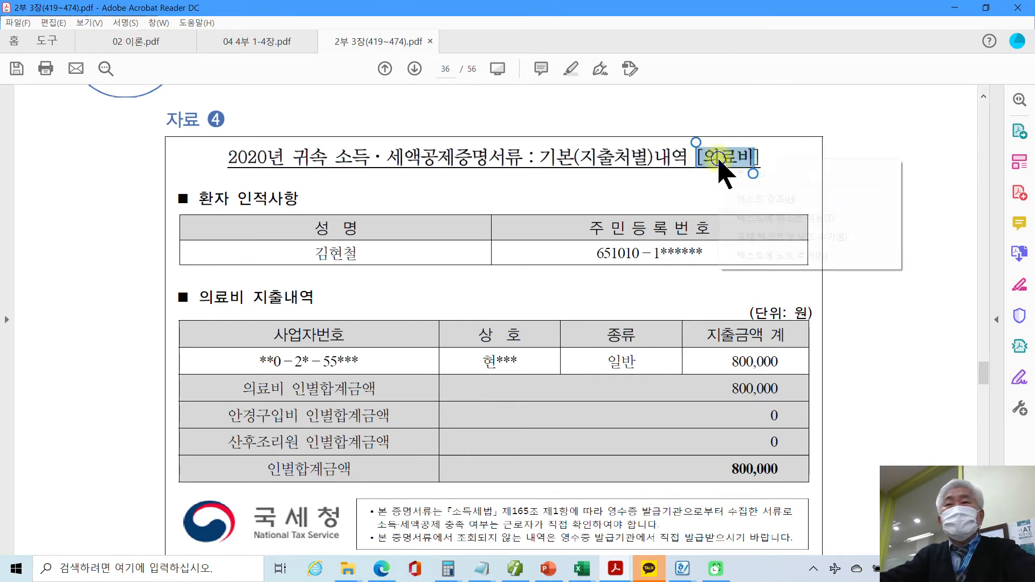
pyautogui.click(758, 204)
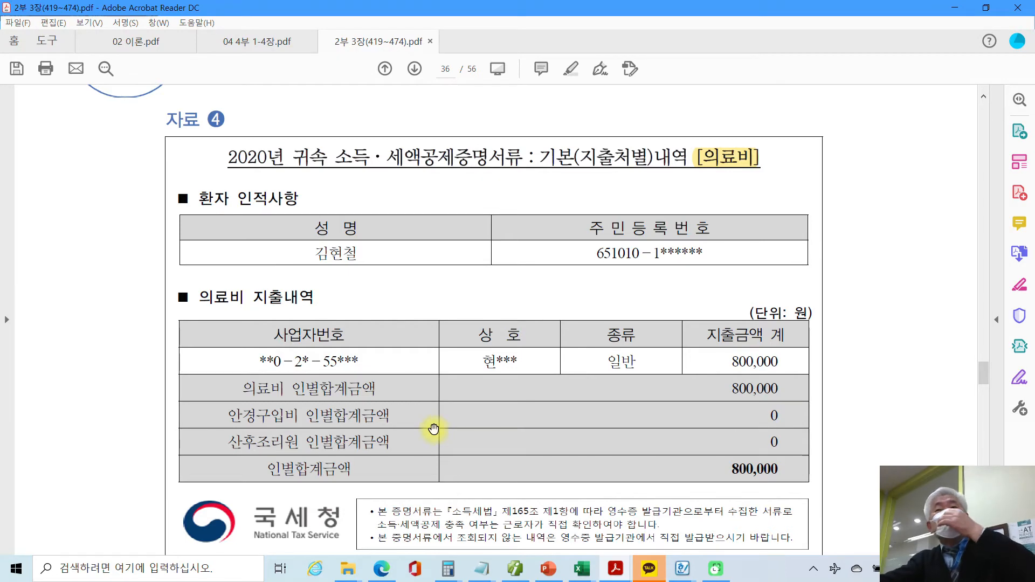
# - Highlight the patient's name in the 환자 인적사항 table of 자료 4
pyautogui.scroll(-1, 434, 429)
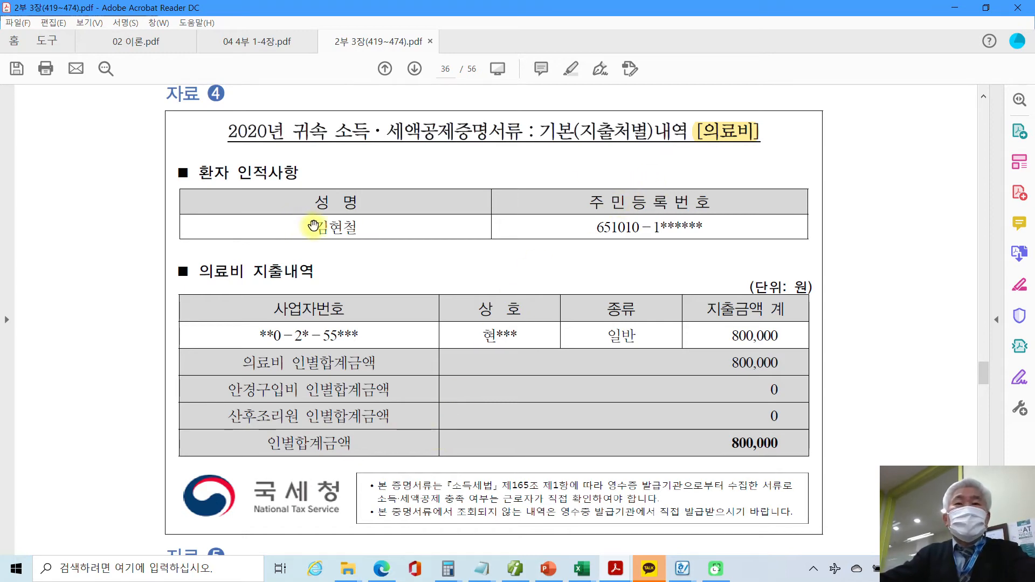
pyautogui.moveTo(320, 226); pyautogui.dragTo(370, 227)
pyautogui.rightClick(335, 233)
pyautogui.click(381, 266)
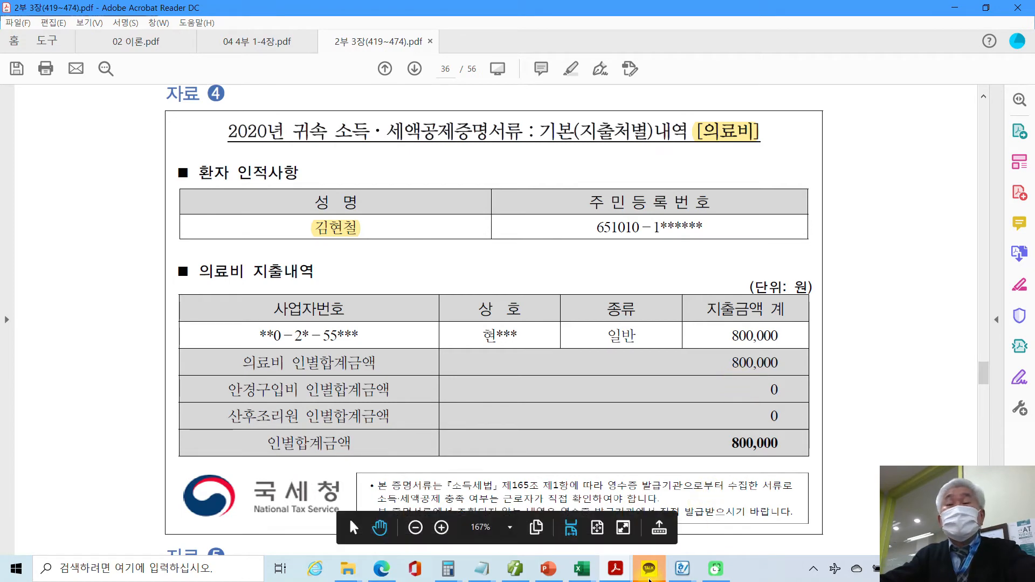
# - Switch to SmartA and add 본인 as the family member in the first row of the 의료비 statement
pyautogui.click(516, 572)
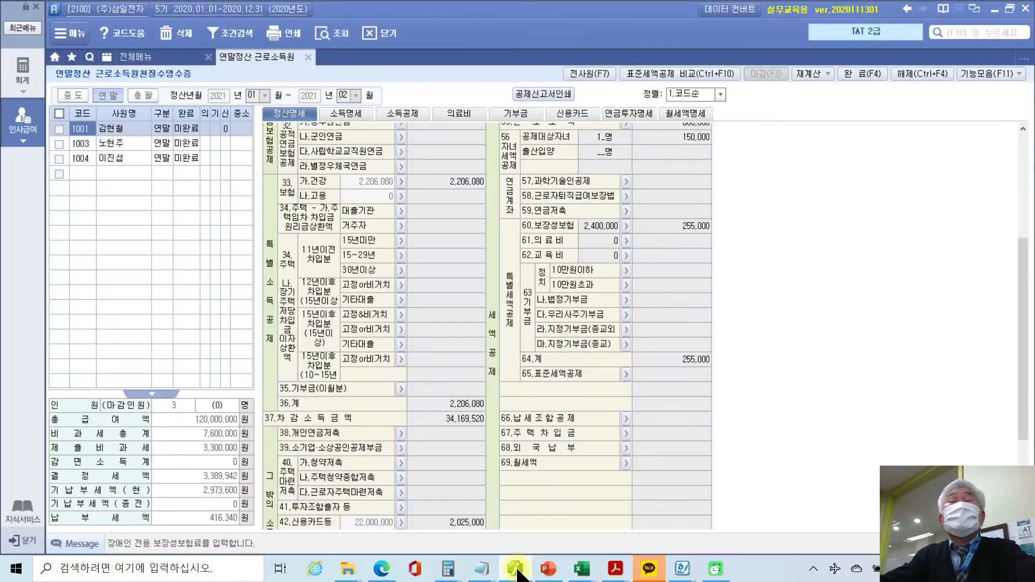
pyautogui.click(467, 115)
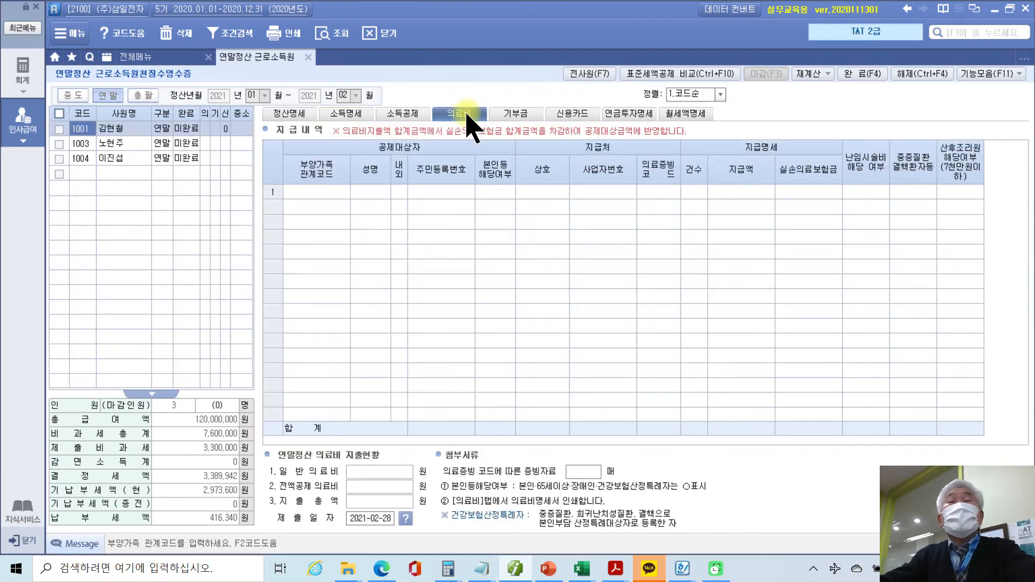
pyautogui.click(313, 192)
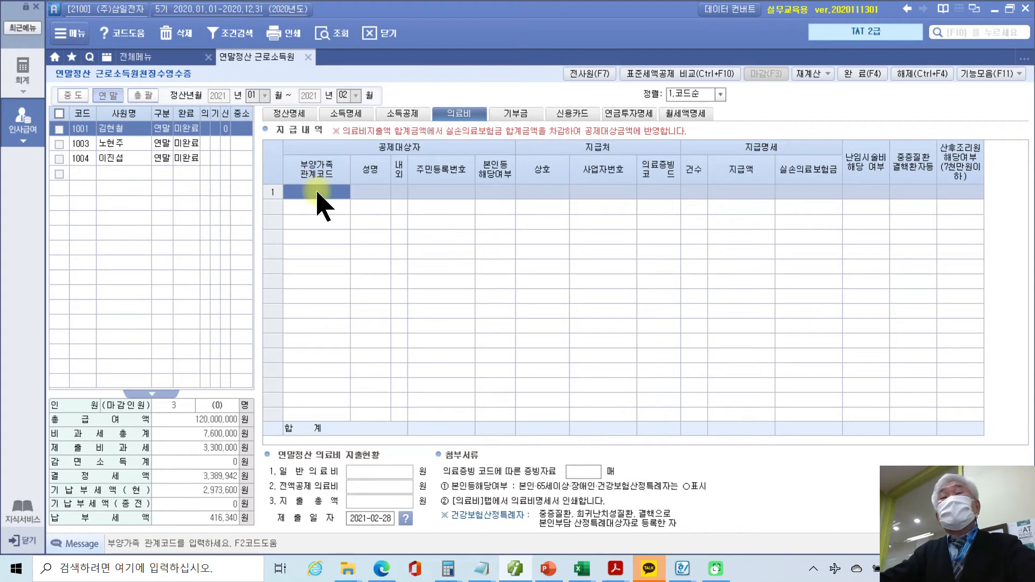
pyautogui.press('F2')
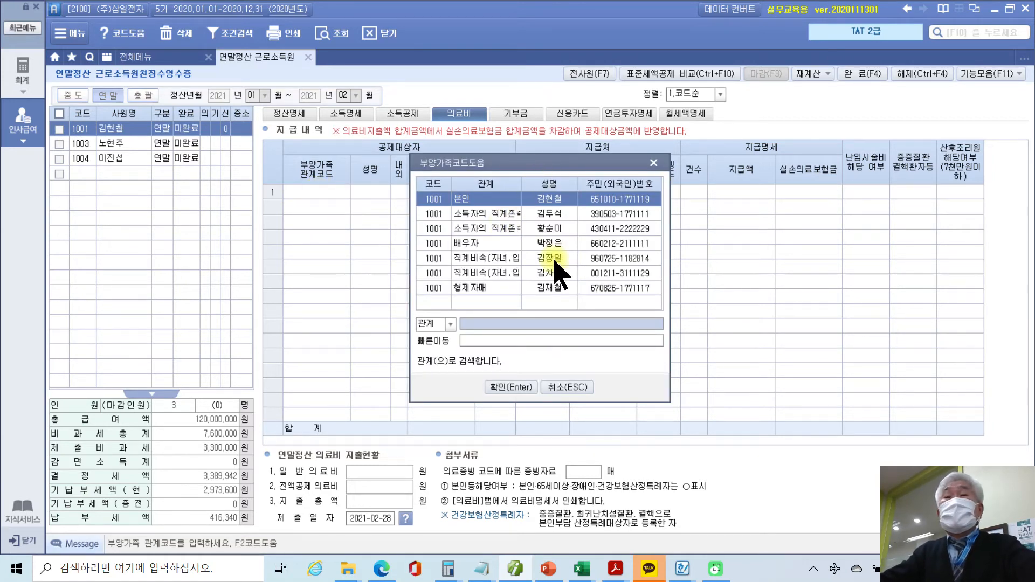
pyautogui.click(520, 389)
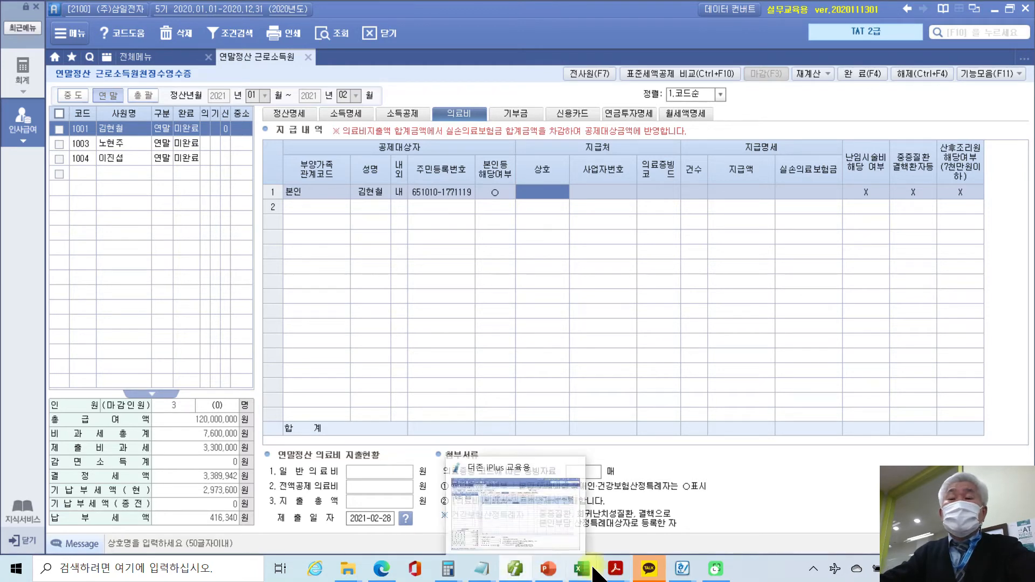
# - In the PDF's 자료 4, box the 국세청 logo, circle the 상호 and 사업자번호 entries, and clear the drawn marks
pyautogui.moveTo(603, 574)
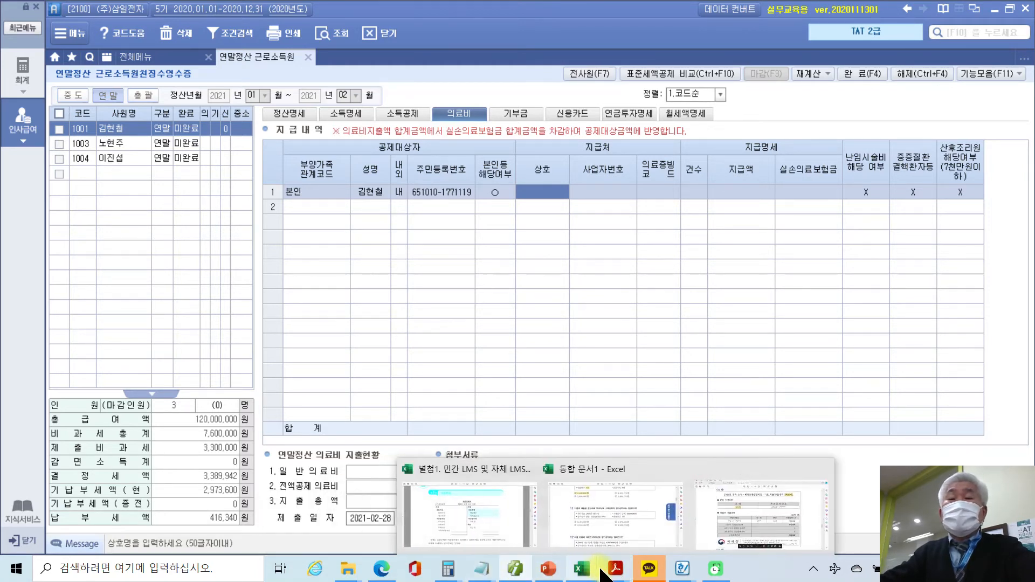
pyautogui.click(757, 533)
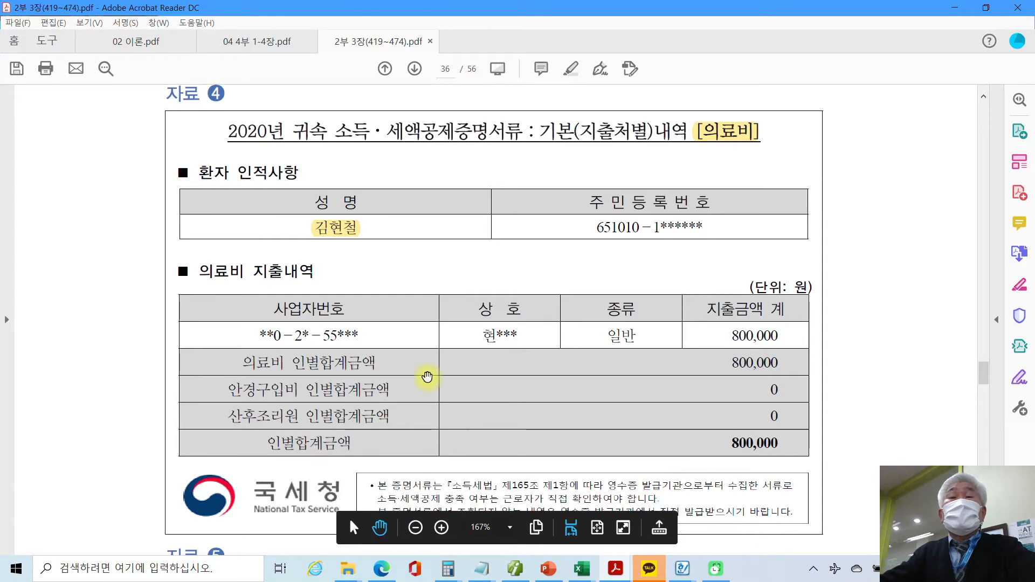
pyautogui.moveTo(201, 468); pyautogui.dragTo(319, 531)
pyautogui.moveTo(521, 354)
pyautogui.mouseDown()
pyautogui.moveTo(442, 318)
pyautogui.moveTo(548, 300)
pyautogui.moveTo(541, 358)
pyautogui.mouseUp()
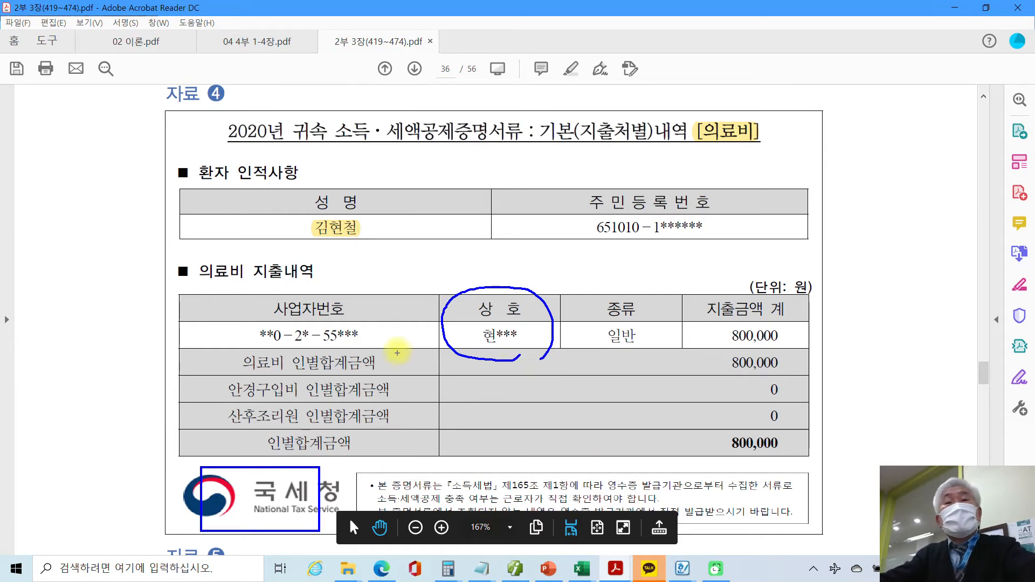
pyautogui.moveTo(363, 340)
pyautogui.mouseDown()
pyautogui.moveTo(273, 313)
pyautogui.moveTo(351, 356)
pyautogui.mouseUp()
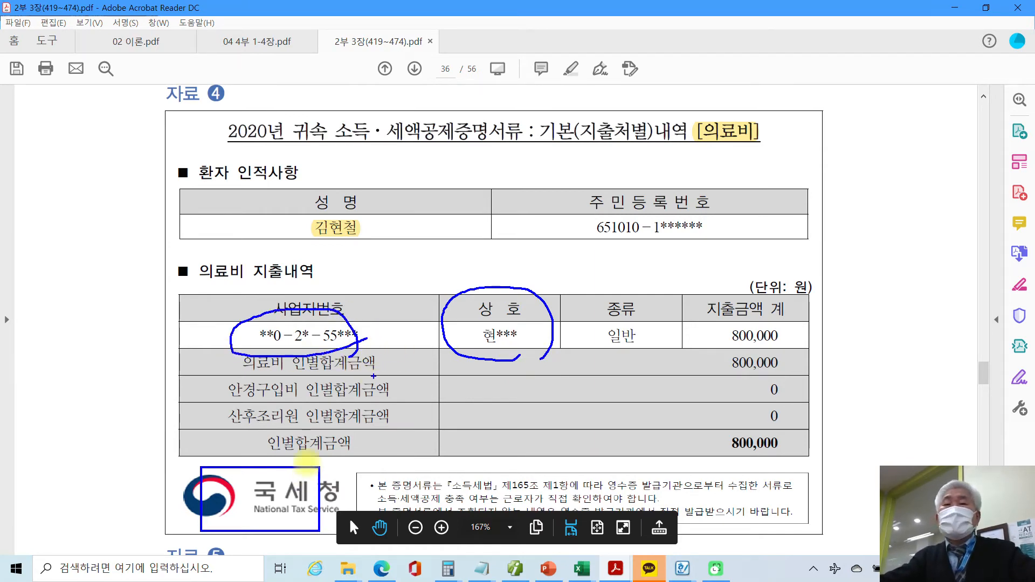
pyautogui.press('Escape')
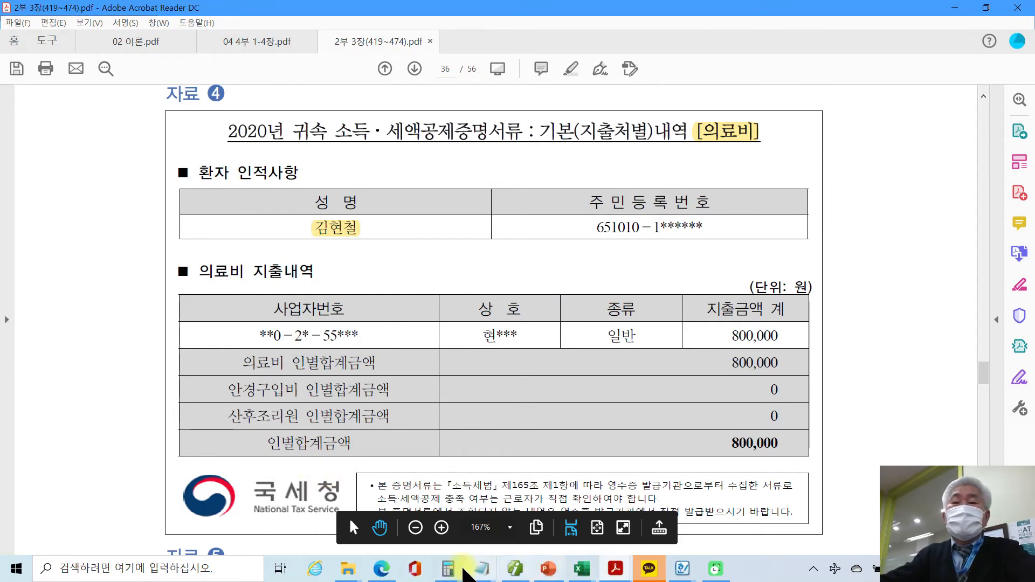
# - Back in SmartA, leave 상호 and 사업자번호 blank for 본인, and set 의료증빙코드 to 국세청 and 건수 to 1
pyautogui.click(515, 568)
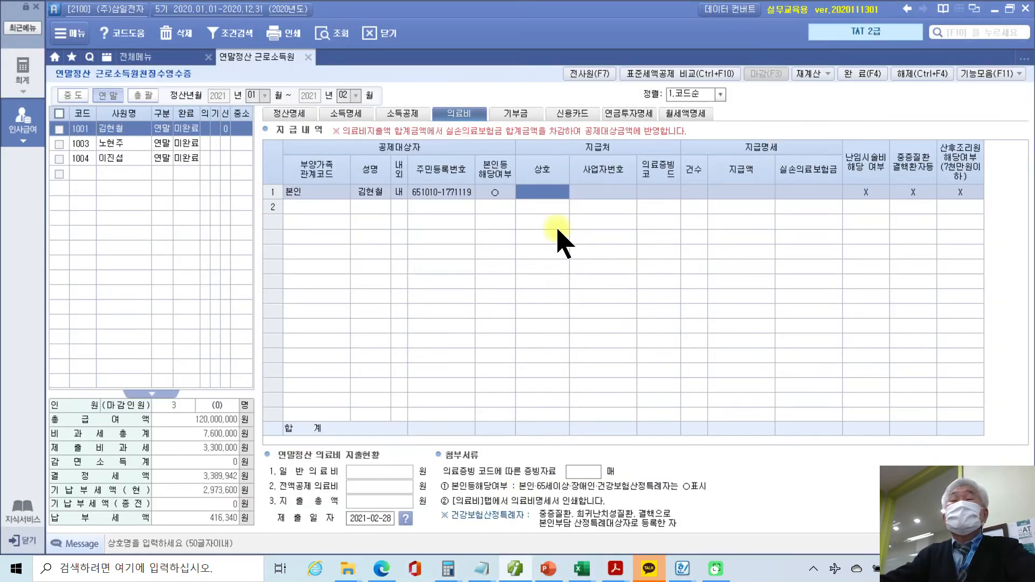
pyautogui.press('Return')
pyautogui.press('Return')
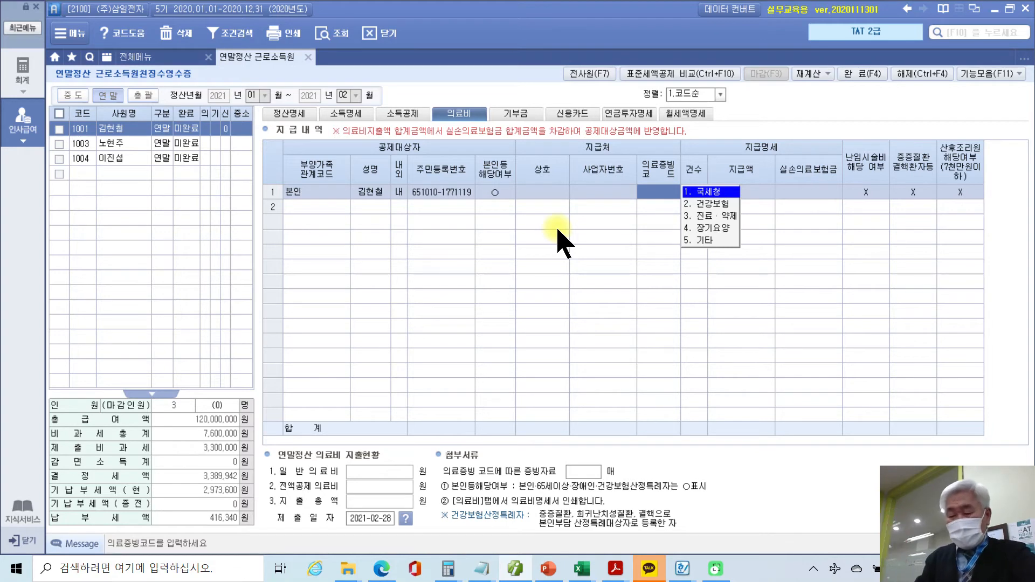
pyautogui.press('Return')
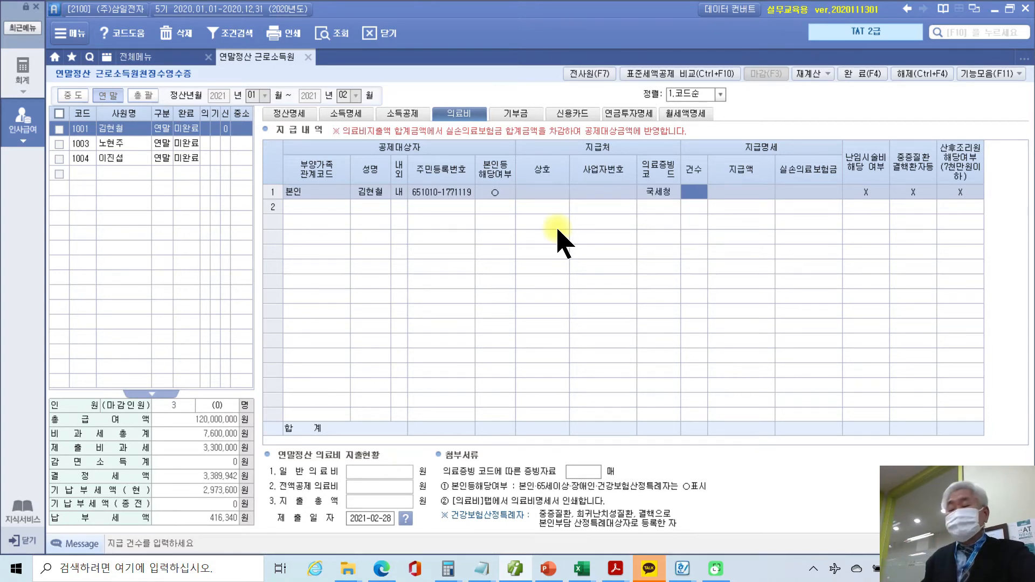
pyautogui.write('1')
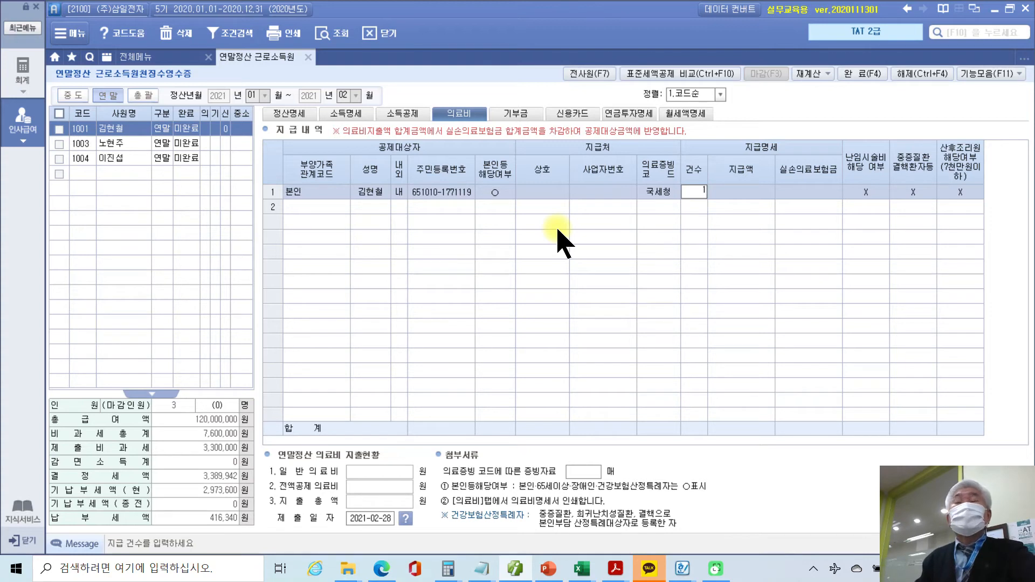
pyautogui.press('Return')
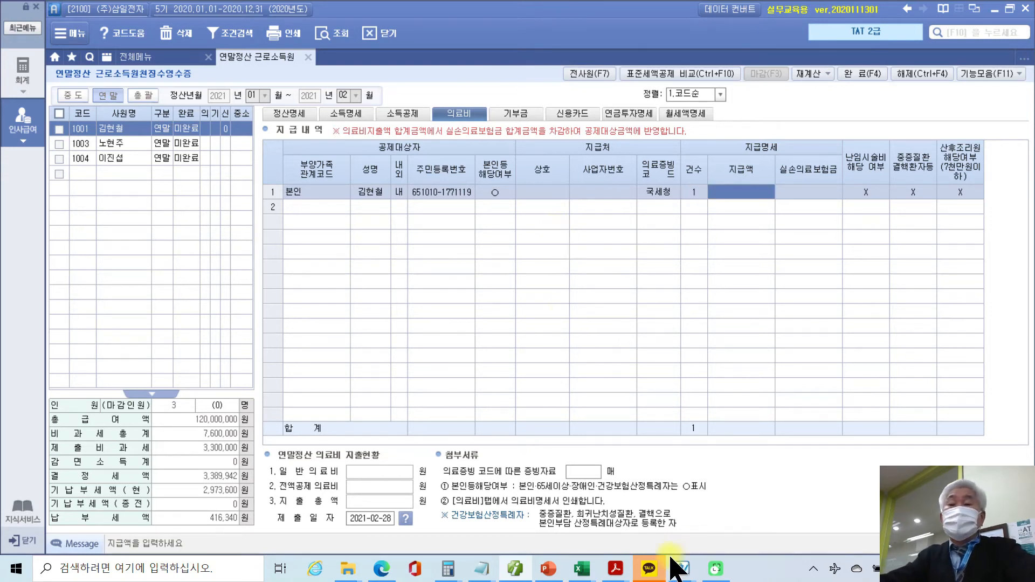
pyautogui.moveTo(585, 578)
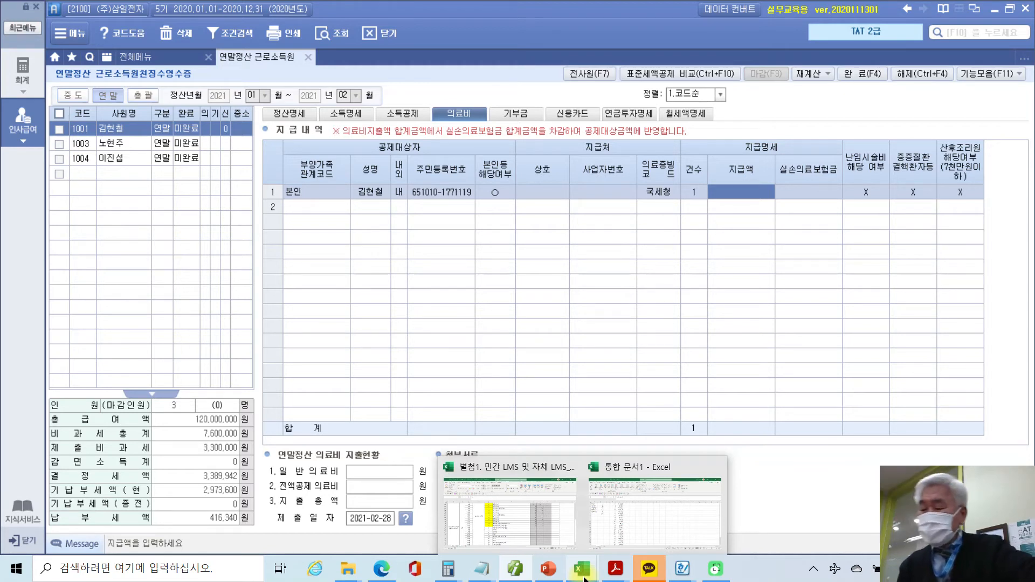
# - Set 지급액 to 800,000 for 본인, leave 실손의료보험금 blank, and complete the row with its last three eligibility options at X
pyautogui.write('800,000')
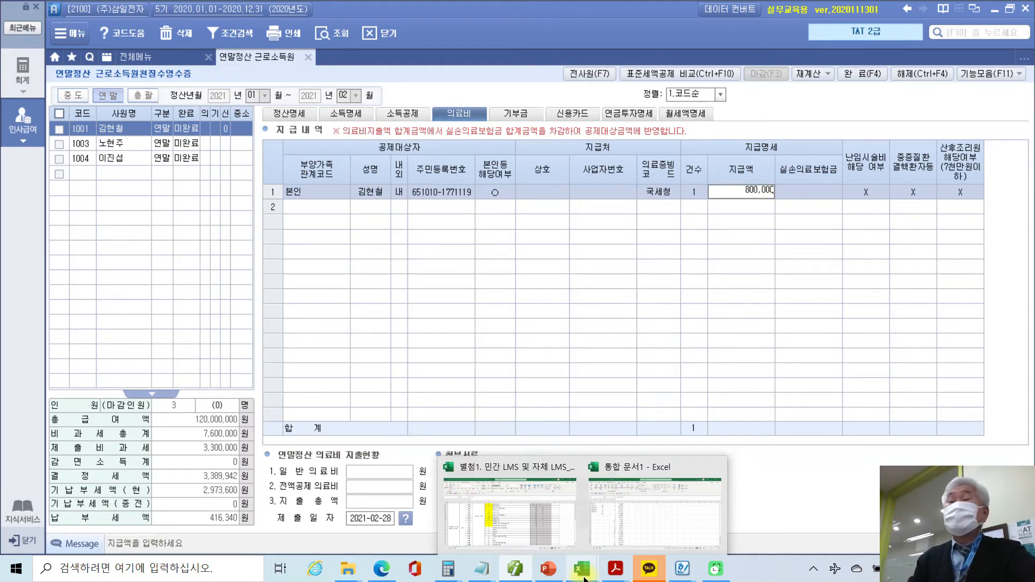
pyautogui.press('Return')
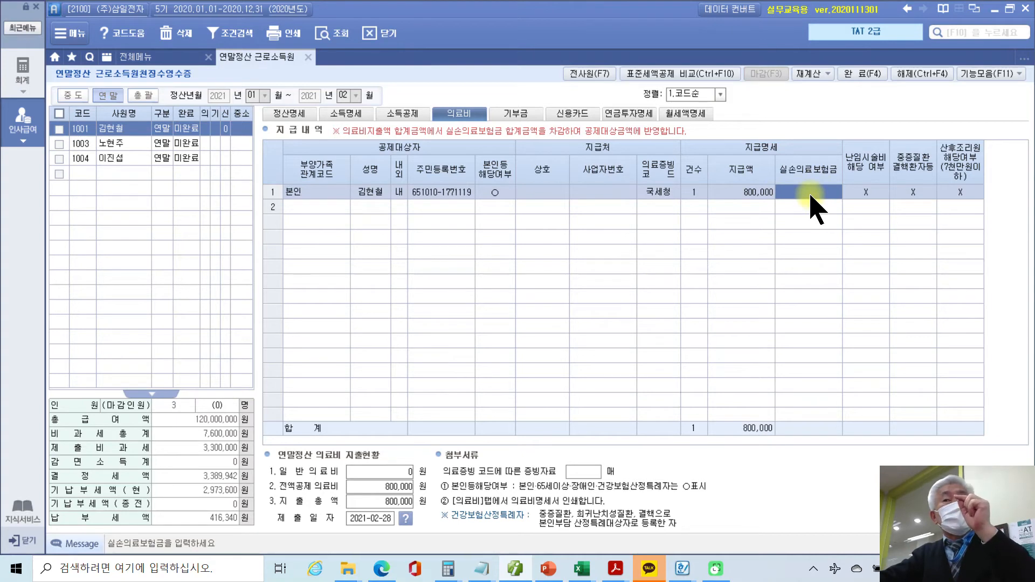
pyautogui.click(863, 194)
pyautogui.press('Return')
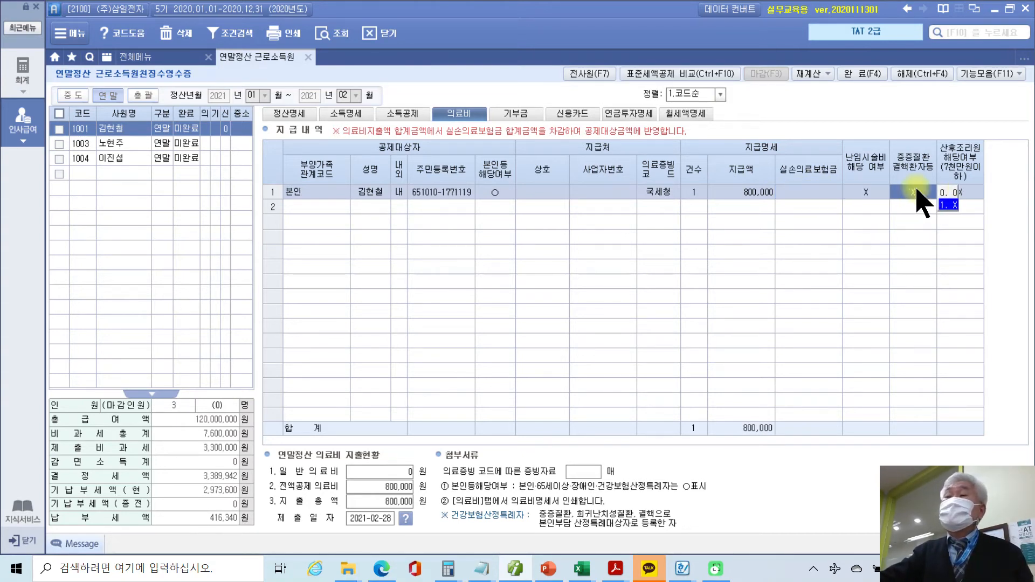
pyautogui.click(969, 192)
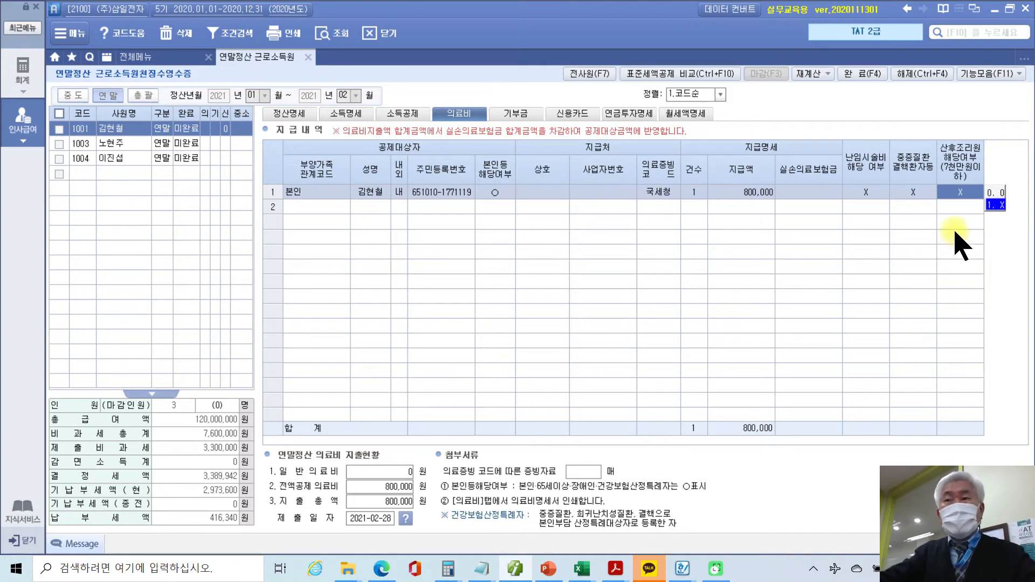
pyautogui.click(869, 193)
pyautogui.click(917, 194)
pyautogui.click(963, 193)
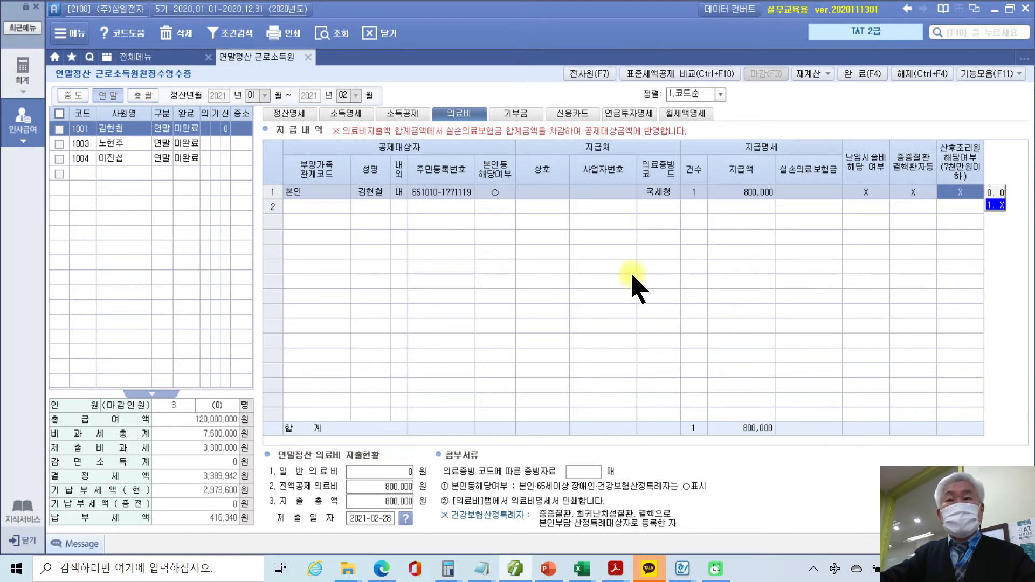
pyautogui.press('Return')
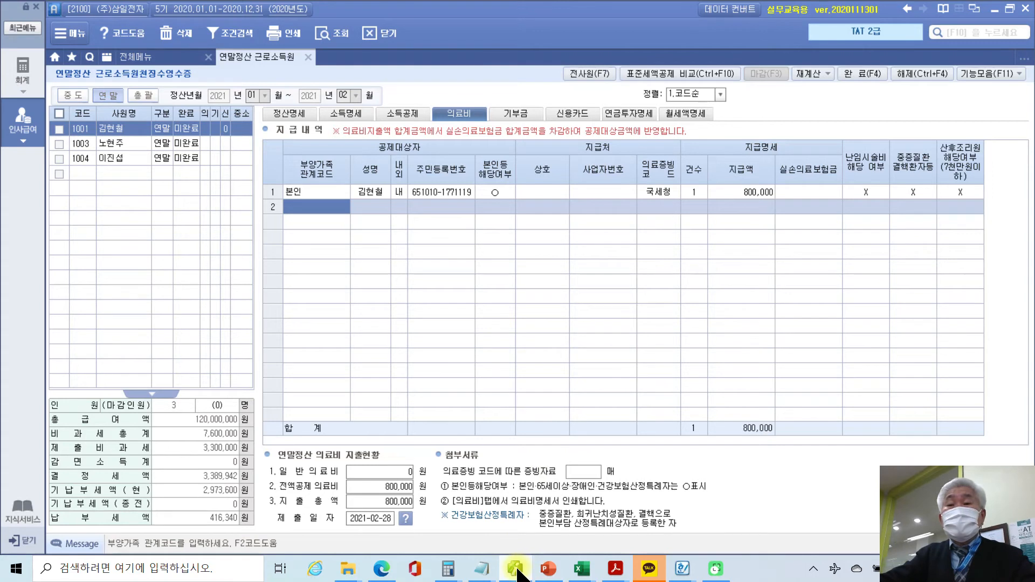
# - Switch to the 2부 3장(419~474).pdf evidence and highlight the patient's name in the 환자 인적사항 table of 자료 5
pyautogui.moveTo(618, 569)
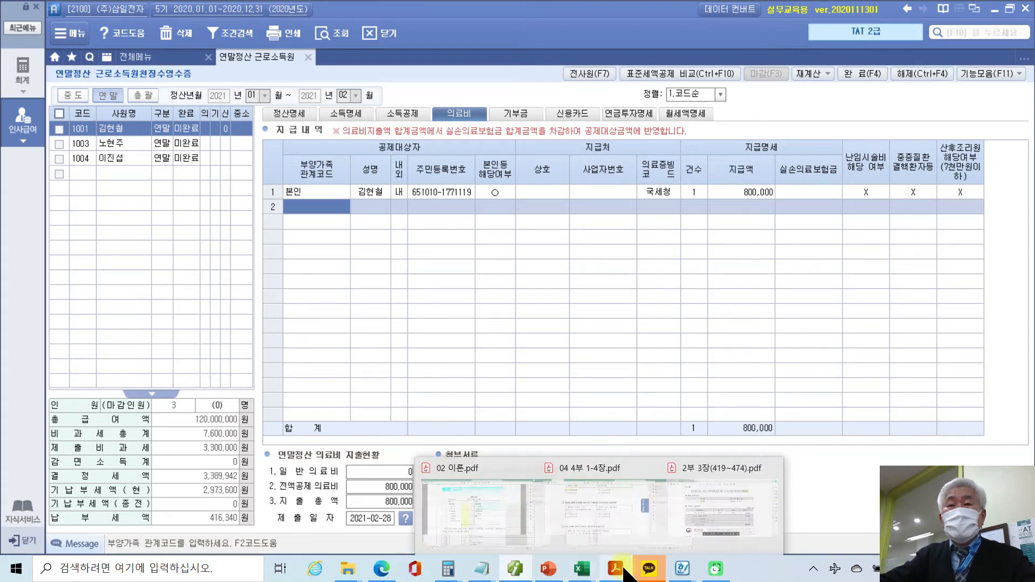
pyautogui.click(739, 518)
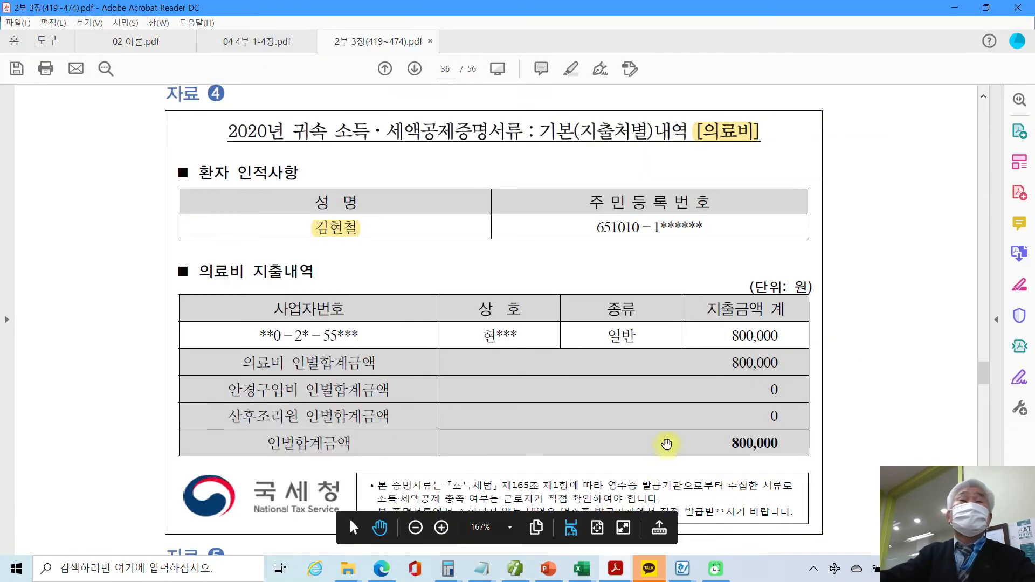
pyautogui.scroll(-2, 667, 444)
pyautogui.scroll(-6, 667, 444)
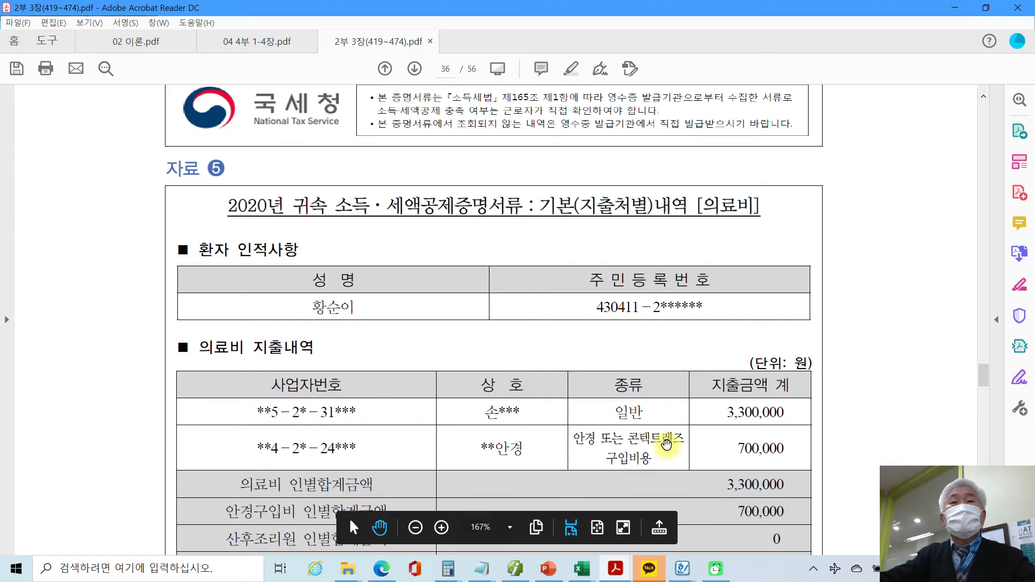
pyautogui.scroll(-1, 667, 443)
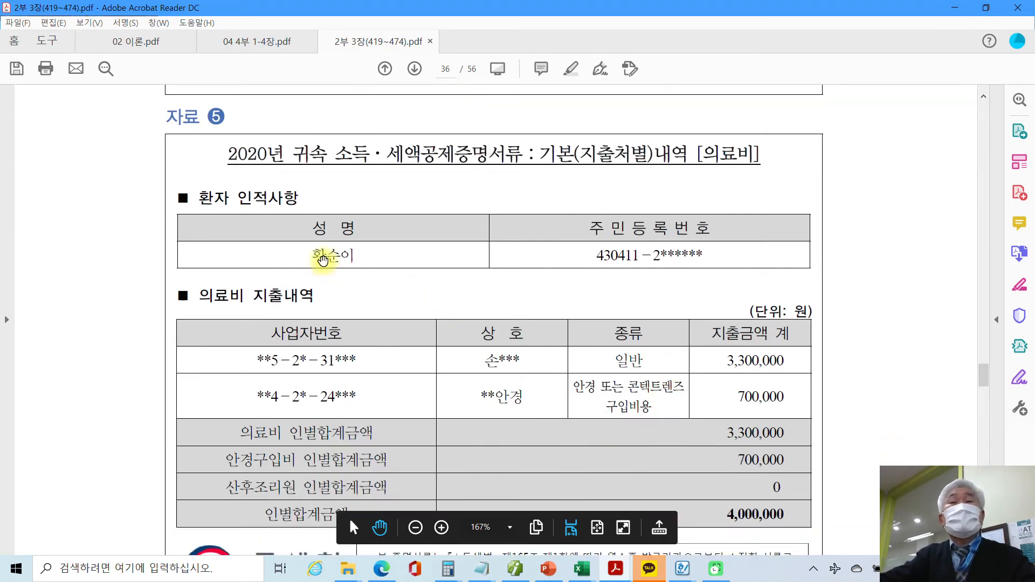
pyautogui.moveTo(311, 255); pyautogui.dragTo(356, 257)
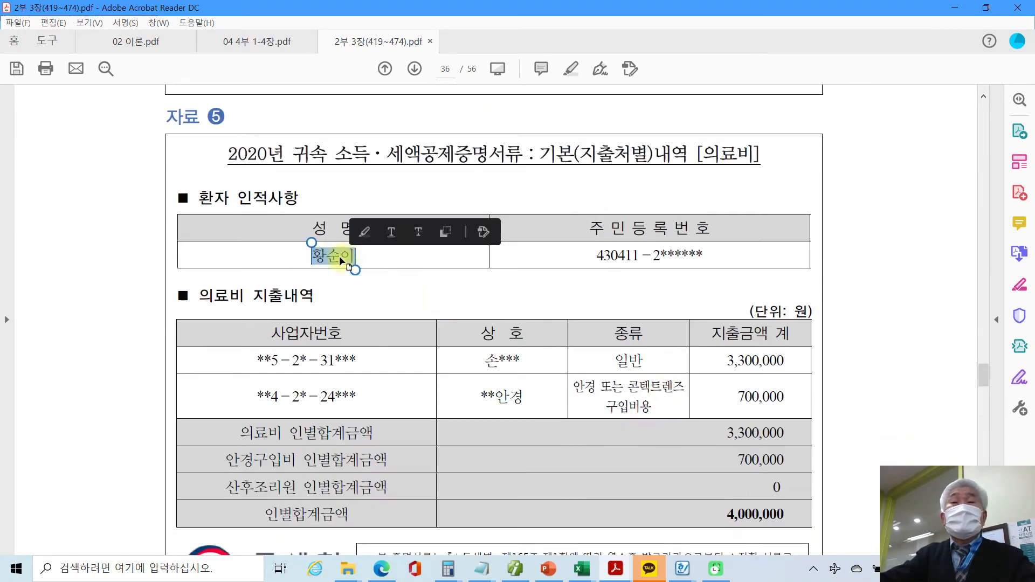
pyautogui.rightClick(342, 260)
pyautogui.click(390, 299)
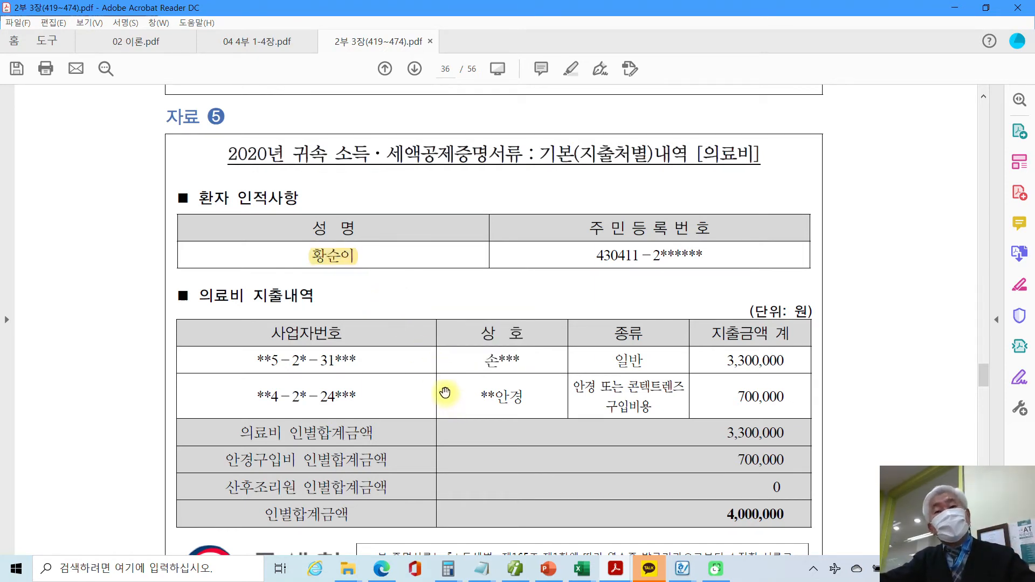
# - Highlight the 4,000,000 인별합계금액 and the 700,000 안경구입비 인별합계금액 in 자료 5
pyautogui.scroll(-2, 445, 397)
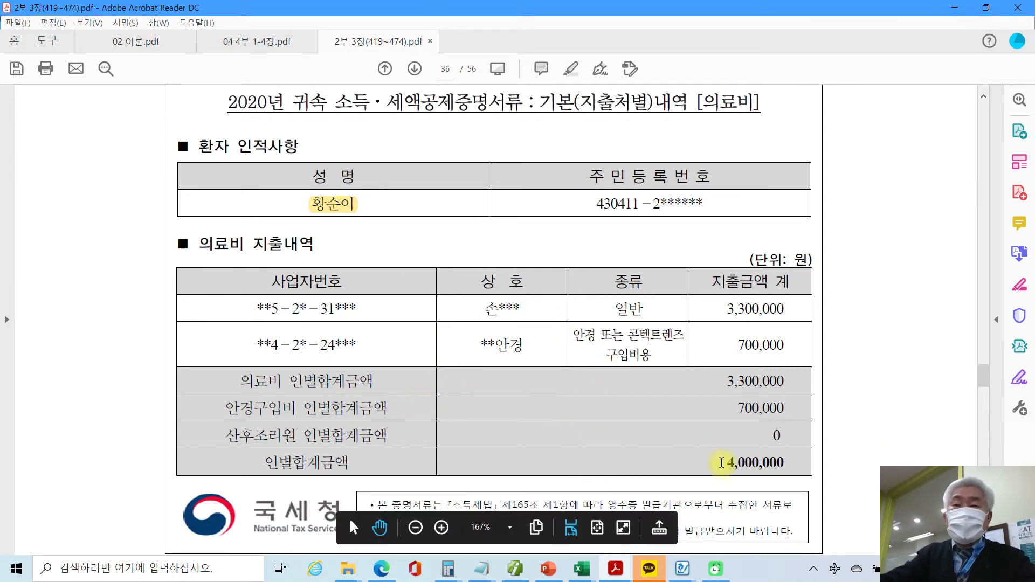
pyautogui.moveTo(723, 463); pyautogui.dragTo(783, 470)
pyautogui.rightClick(771, 464)
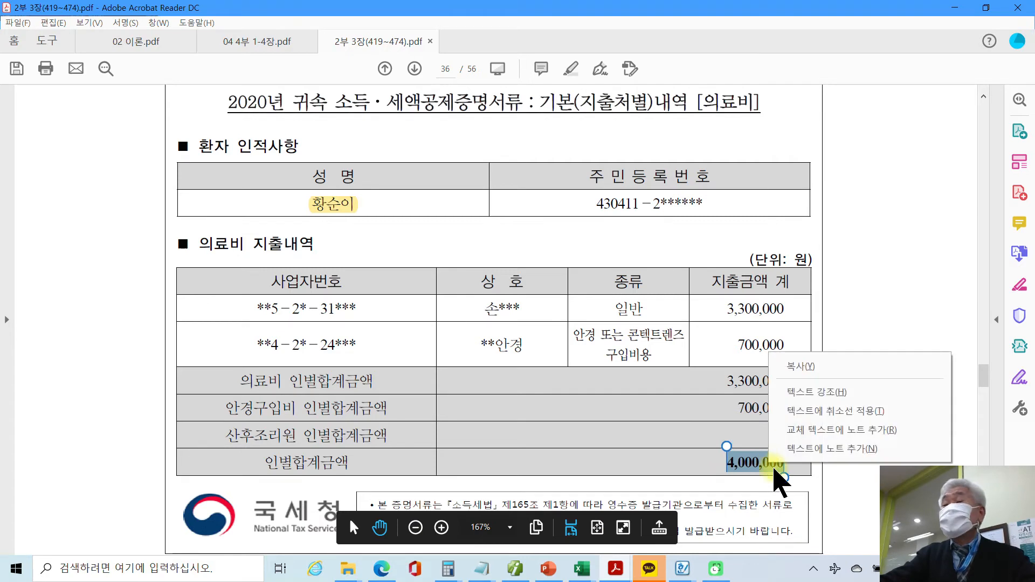
pyautogui.click(799, 393)
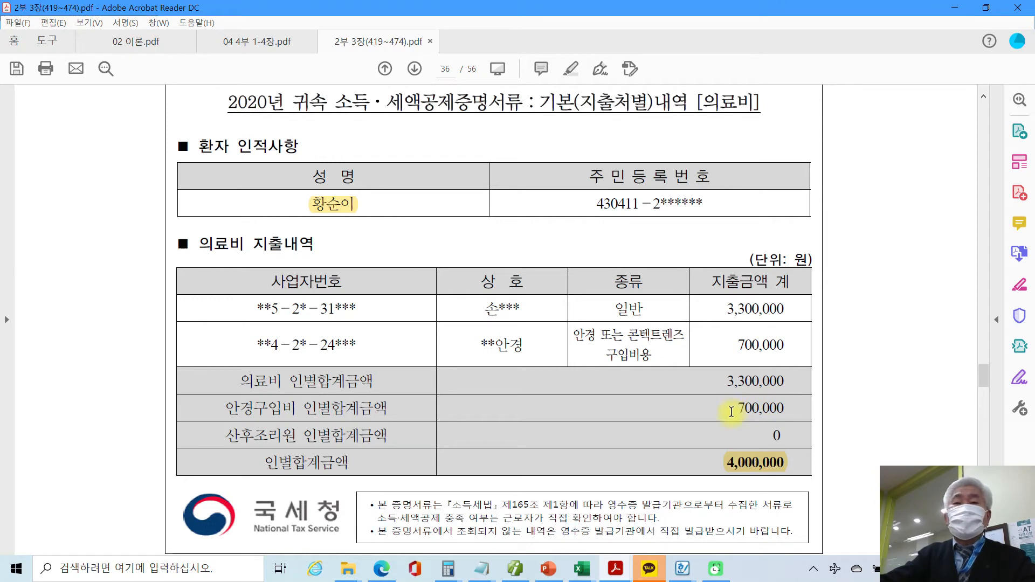
pyautogui.moveTo(732, 410); pyautogui.dragTo(776, 411)
pyautogui.rightClick(772, 412)
pyautogui.click(799, 456)
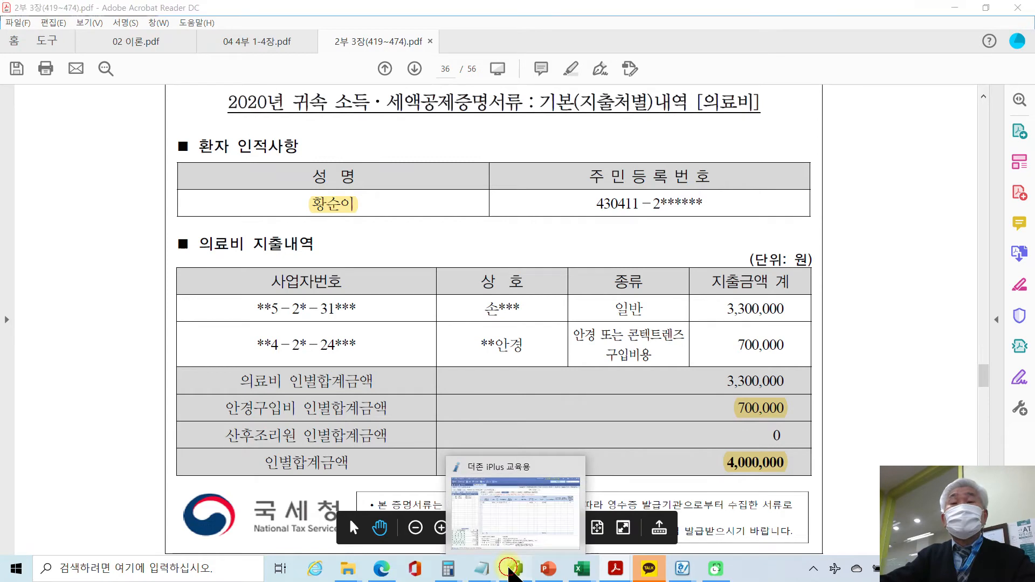
# - Switch to SmartA and add the 직계존속 family member named in 자료 5 to the second row of the 의료비 statement
pyautogui.click(513, 569)
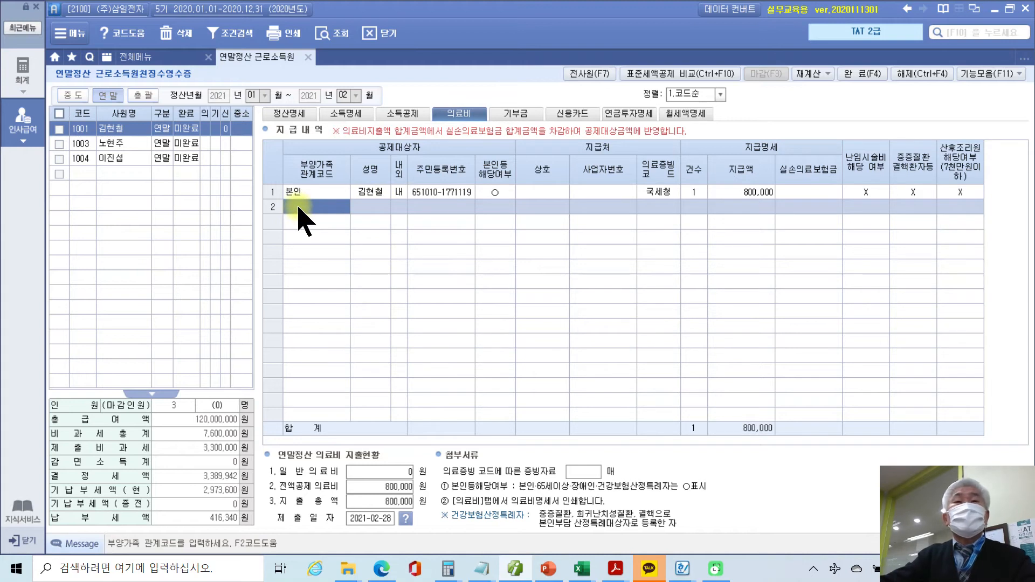
pyautogui.press('F2')
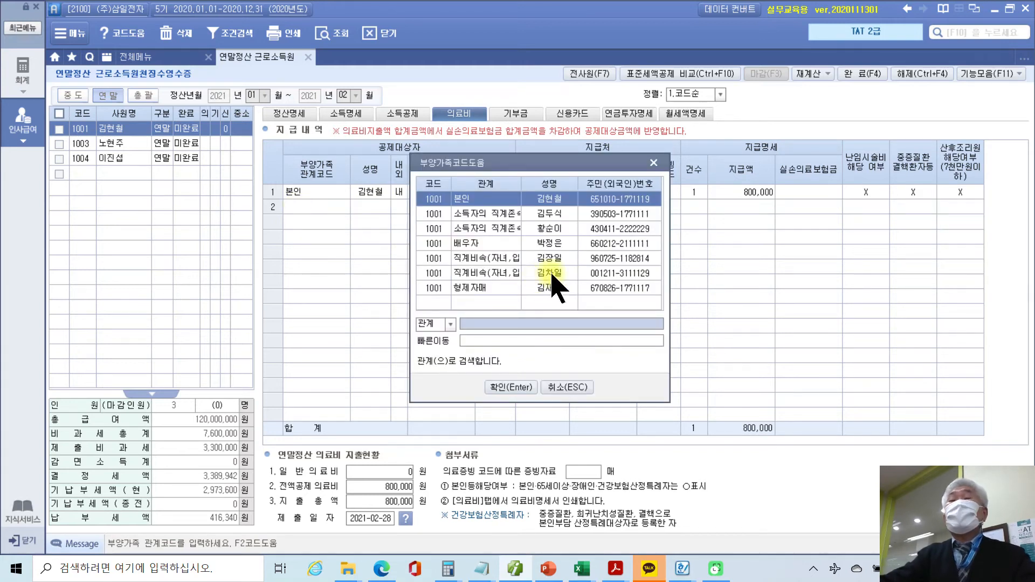
pyautogui.click(539, 229)
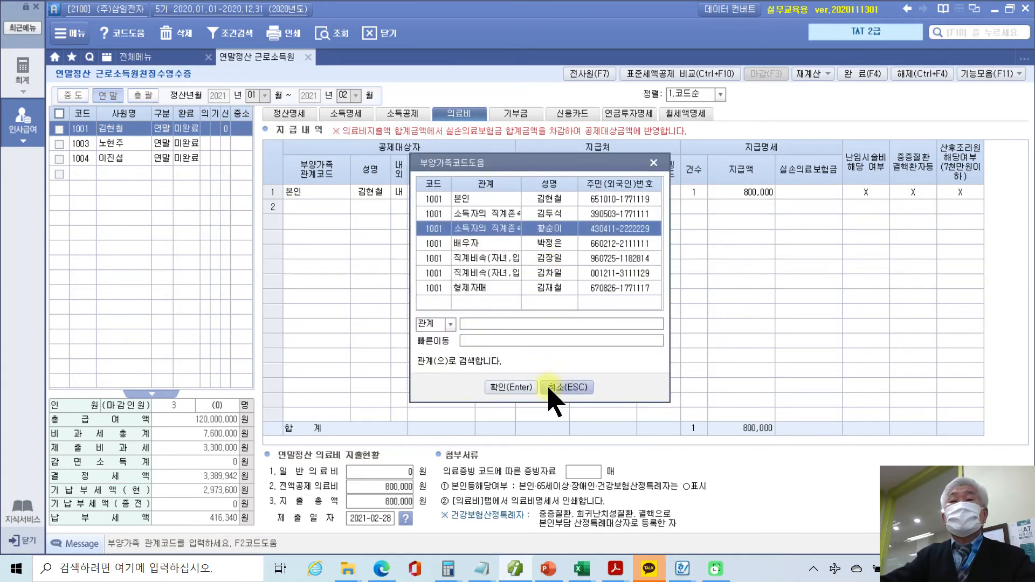
pyautogui.click(519, 390)
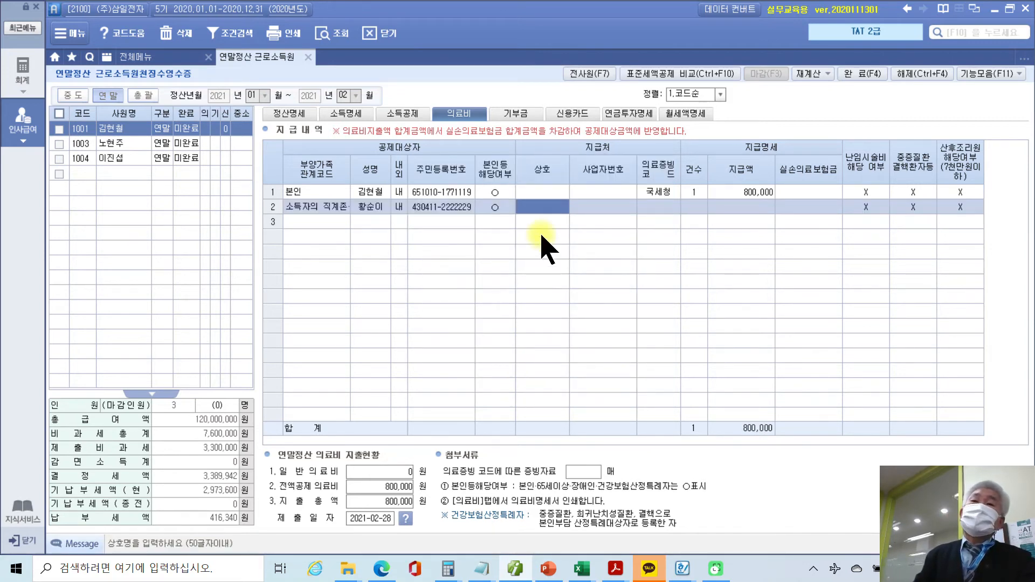
# - Leave the second row's 상호 and 사업자번호 blank, and set 의료증빙코드 to 국세청, 건수 to 1 and 지급액 to 3,800,000
pyautogui.press('Return')
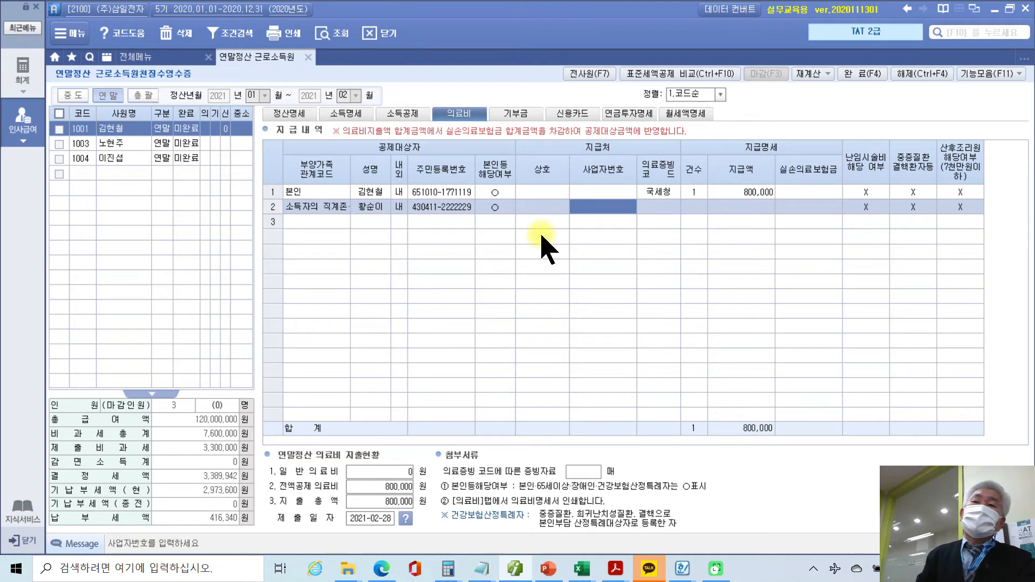
pyautogui.press('Return')
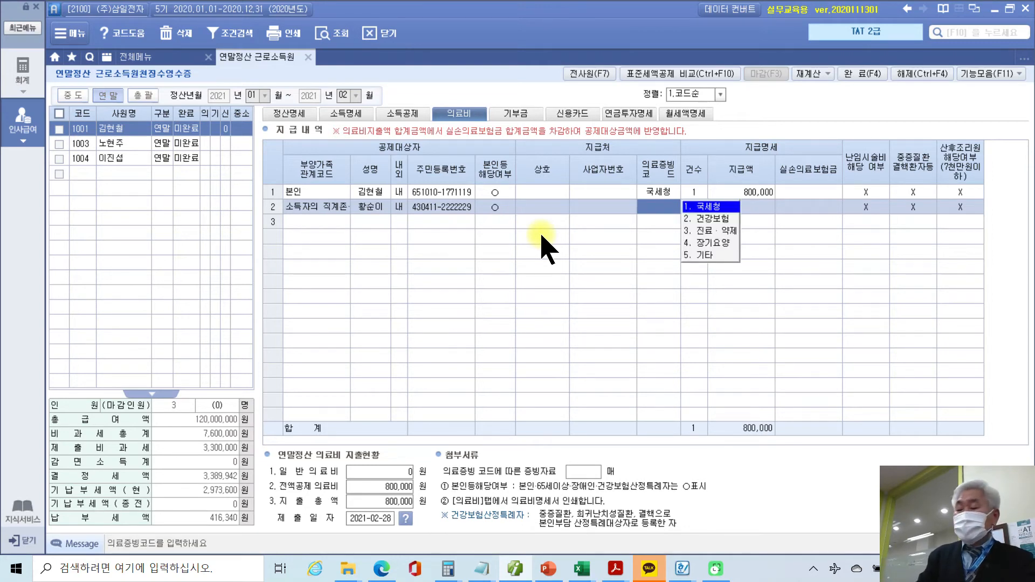
pyautogui.press('Return')
pyautogui.write('1')
pyautogui.press('Return')
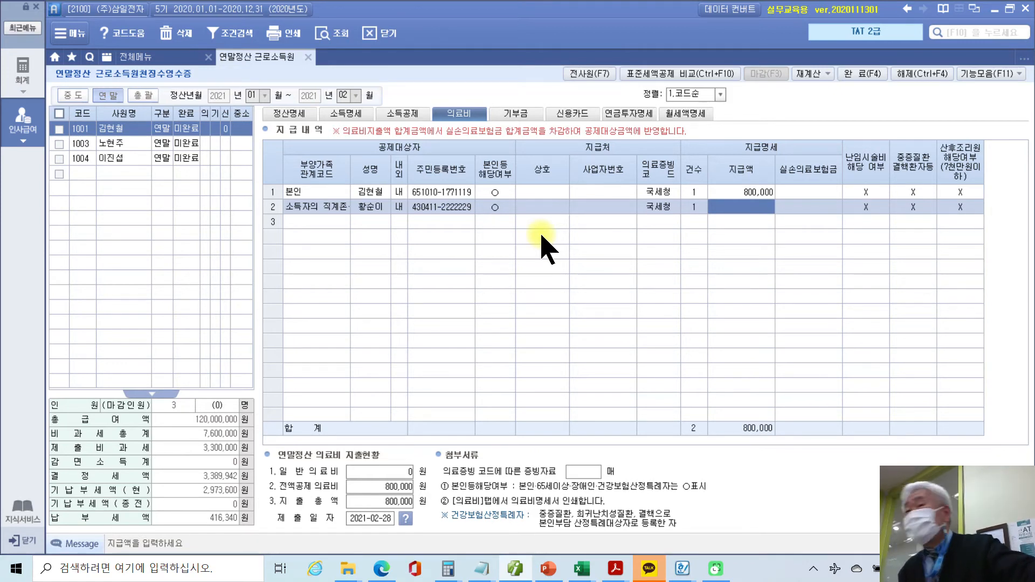
pyautogui.write('3,')
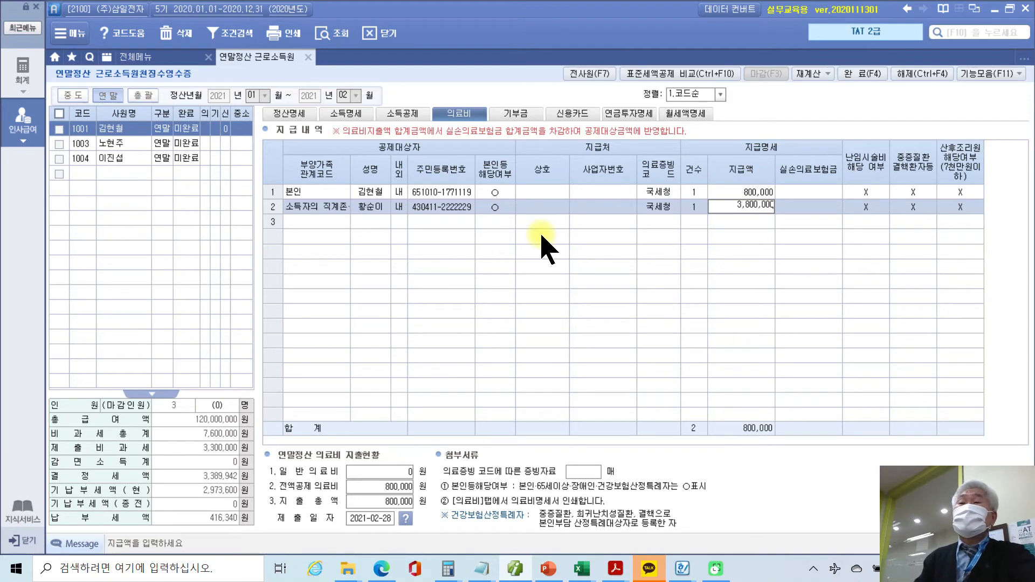
pyautogui.write('800,000')
pyautogui.press('Return')
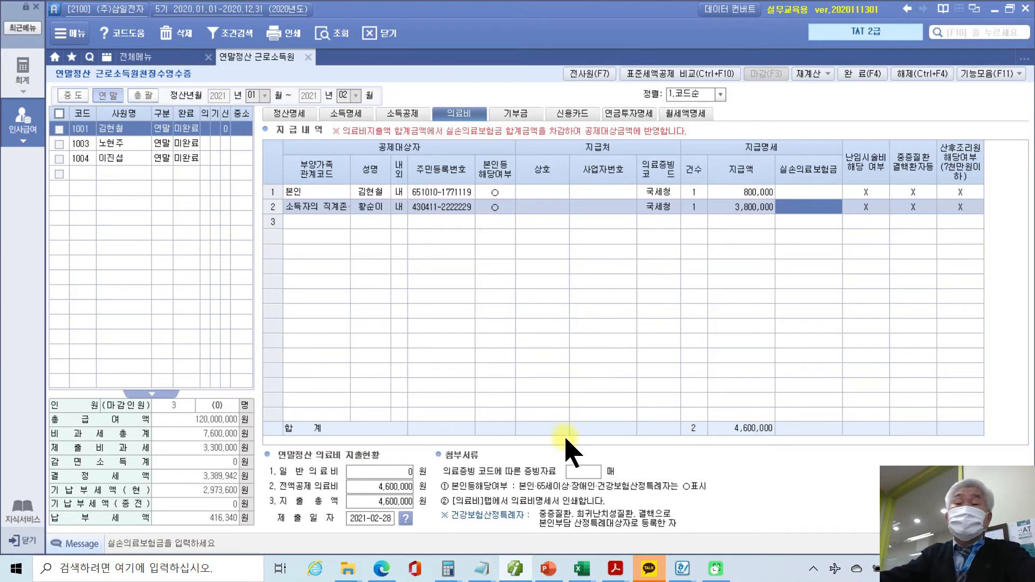
# - Switch to the PDF and look beyond 자료 5 at the start of the 교육비 certificate in 자료 6
pyautogui.click(515, 570)
pyautogui.scroll(-4, 593, 321)
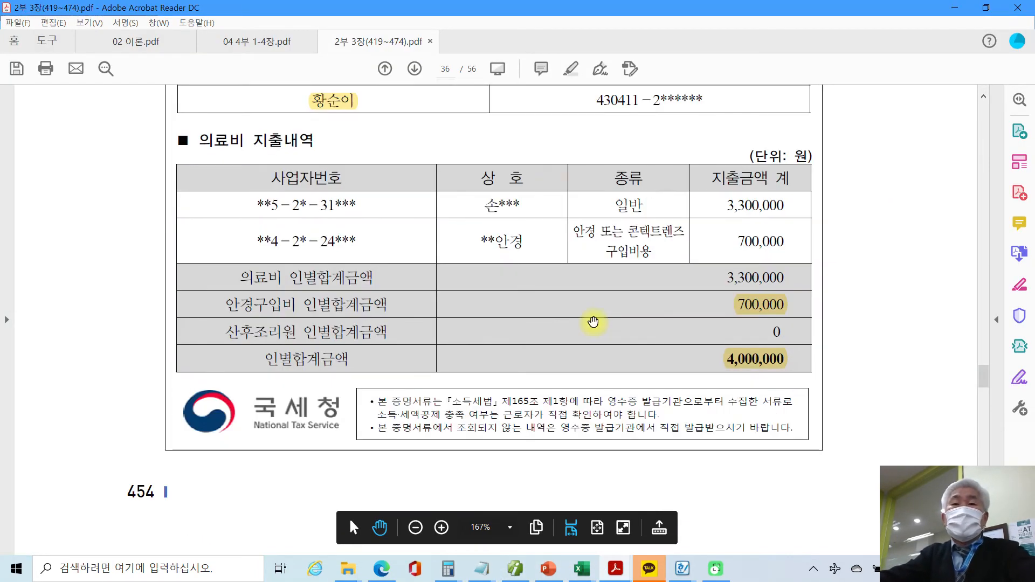
pyautogui.scroll(-7, 597, 327)
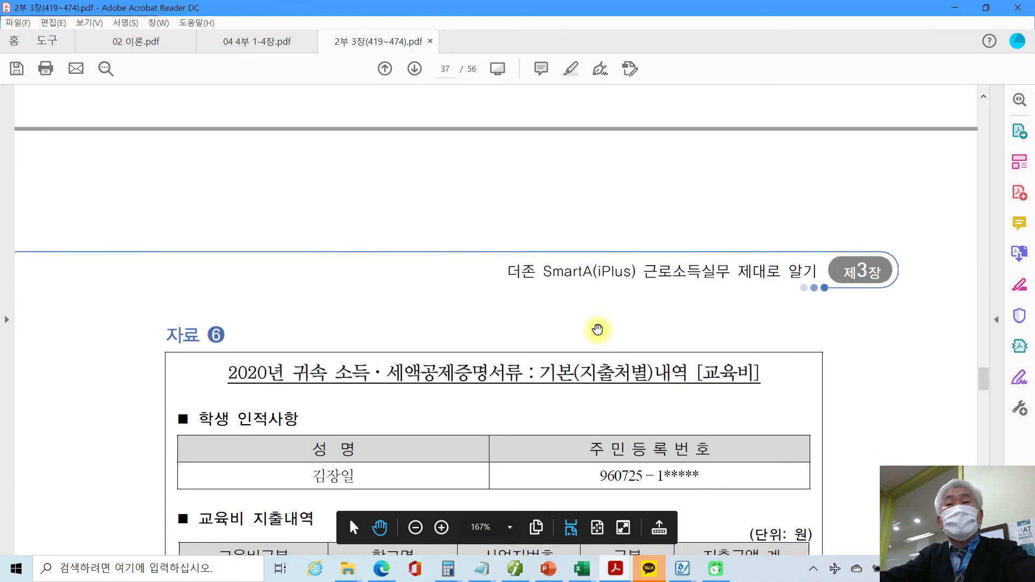
pyautogui.scroll(3, 598, 329)
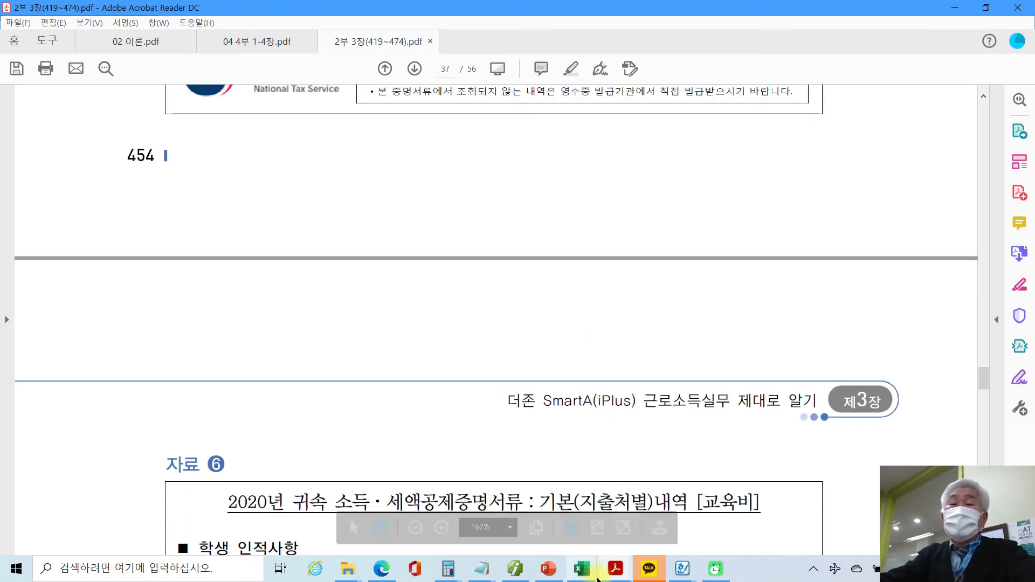
# - Return to SmartA's 정산명세 and review the calculation details of the 61.의료비 tax credit
pyautogui.click(515, 568)
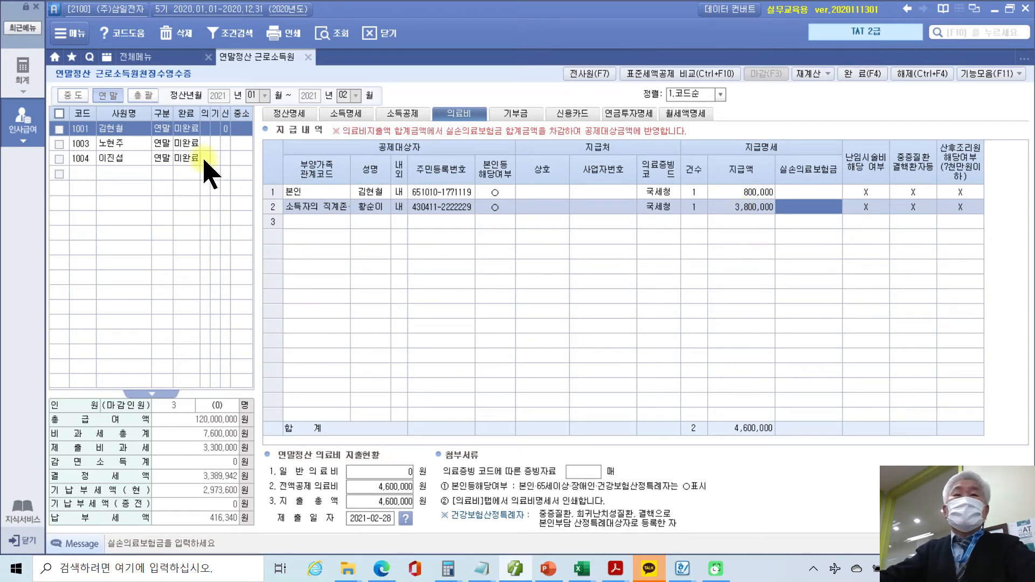
pyautogui.click(284, 116)
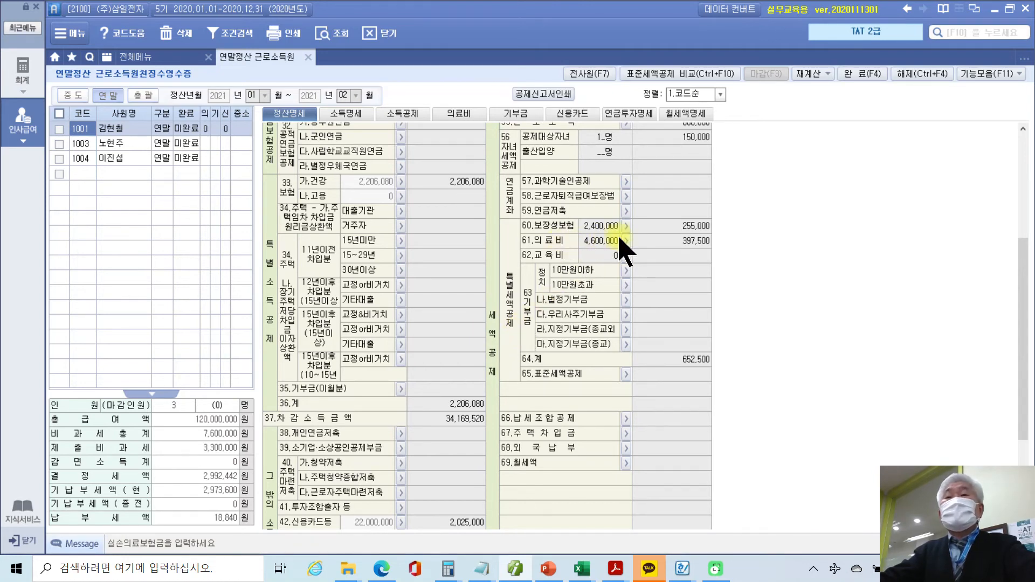
pyautogui.press('Return')
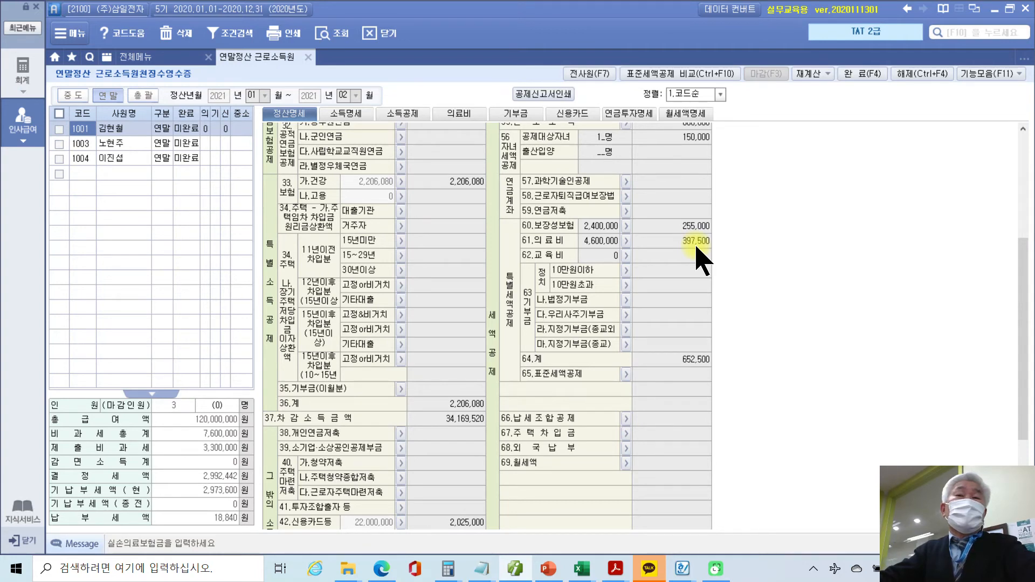
pyautogui.click(627, 241)
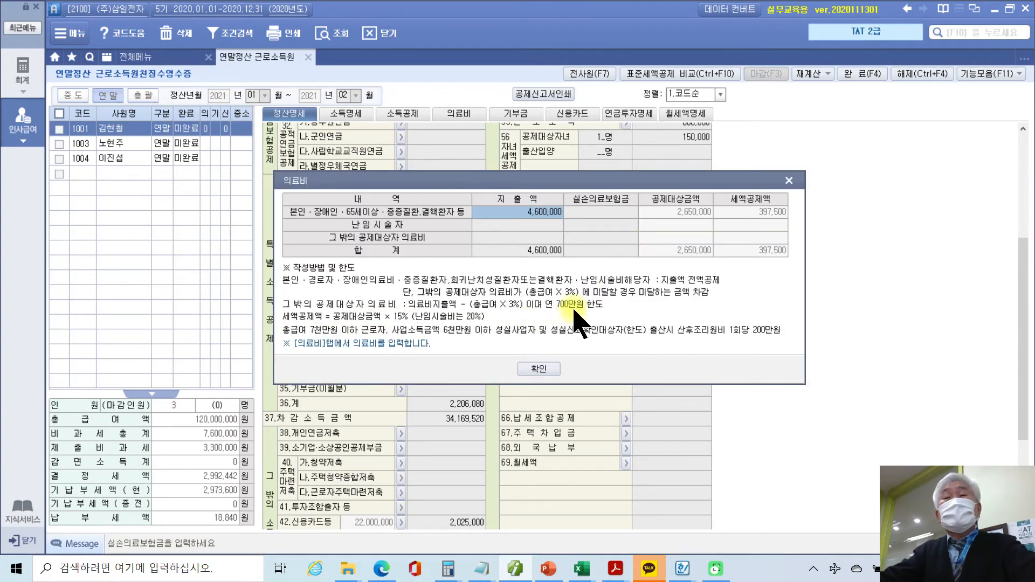
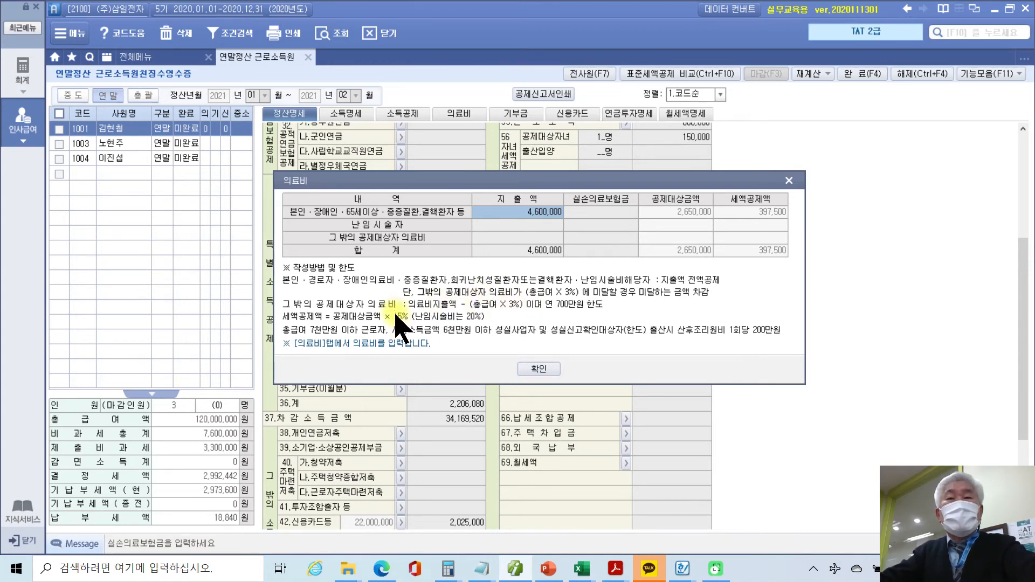
pyautogui.click(545, 370)
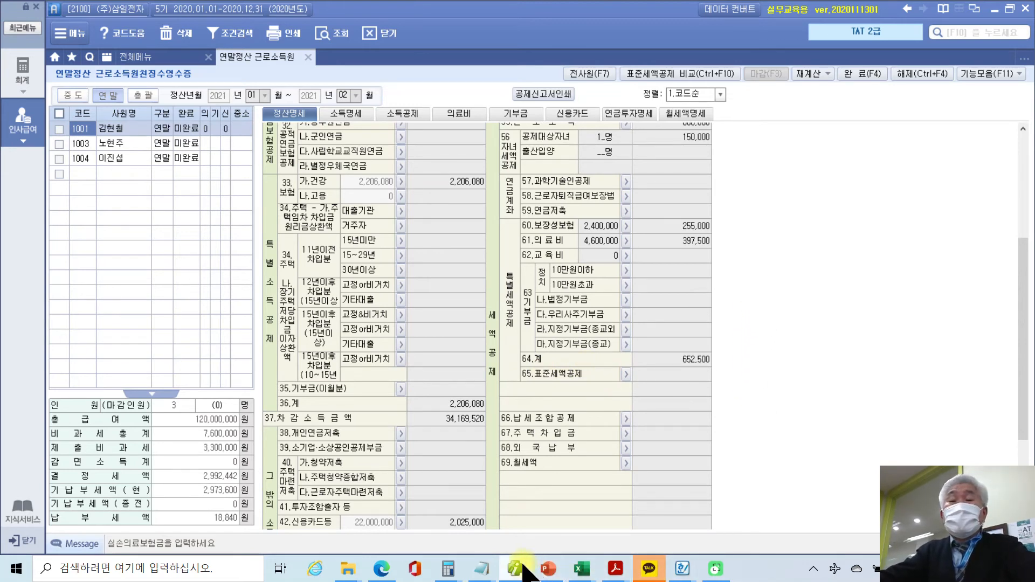
# - Switch to the 2부 3장(419~474).pdf document and highlight [교육비] in the title of the 자료 6 certificate
pyautogui.moveTo(519, 570)
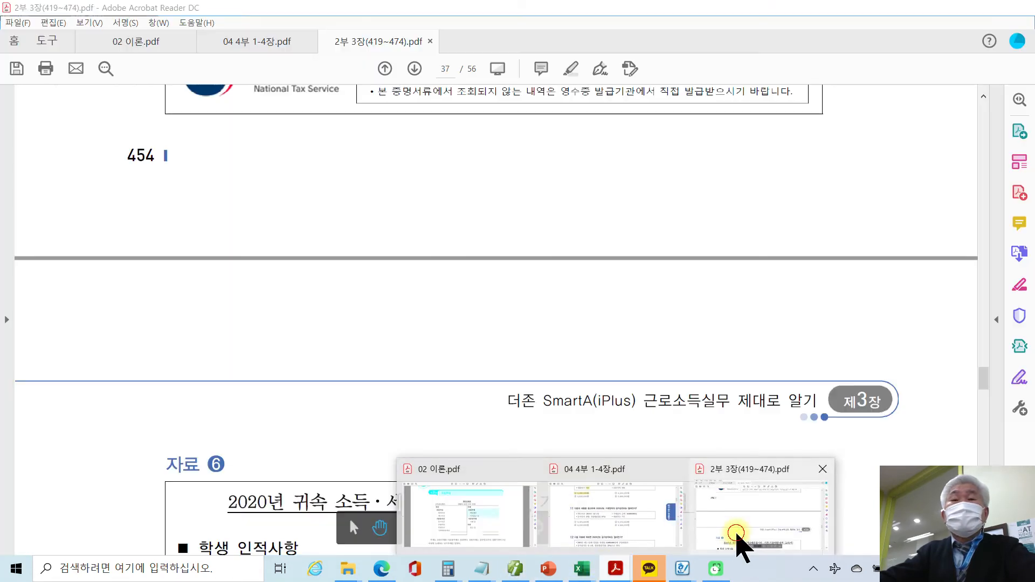
pyautogui.click(739, 540)
pyautogui.scroll(-3, 649, 435)
pyautogui.scroll(-7, 645, 437)
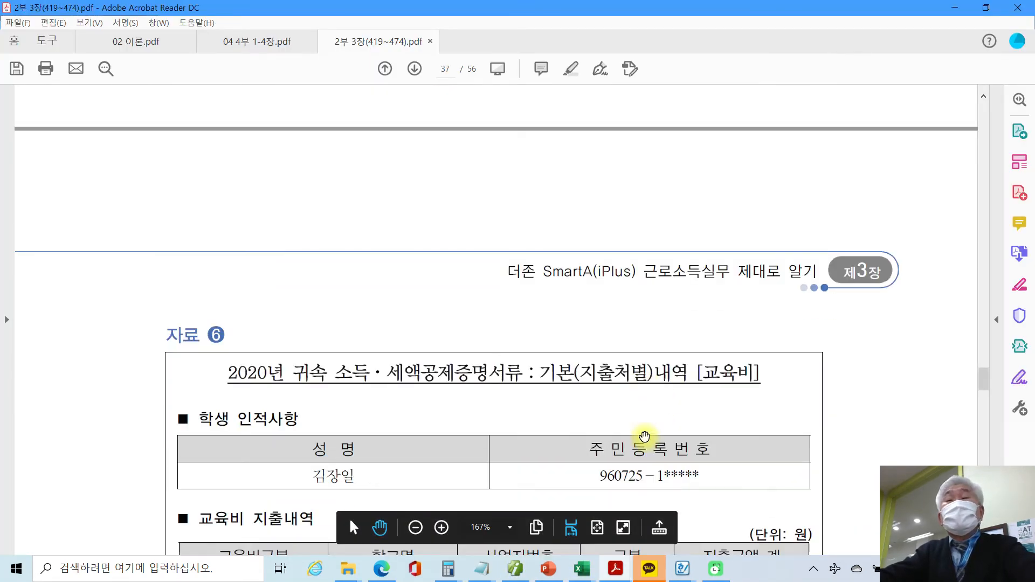
pyautogui.scroll(-1, 645, 436)
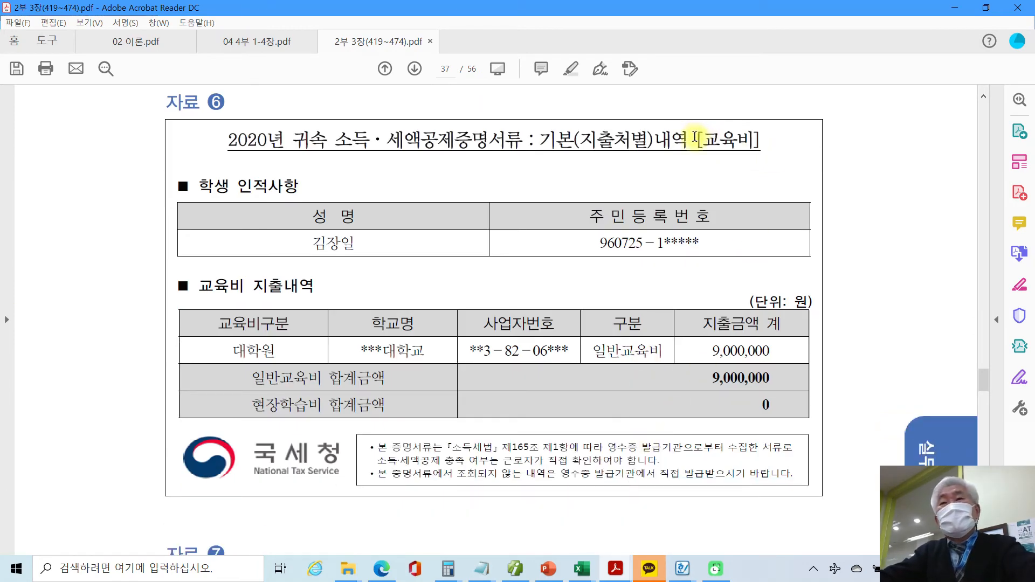
pyautogui.moveTo(696, 139); pyautogui.dragTo(761, 141)
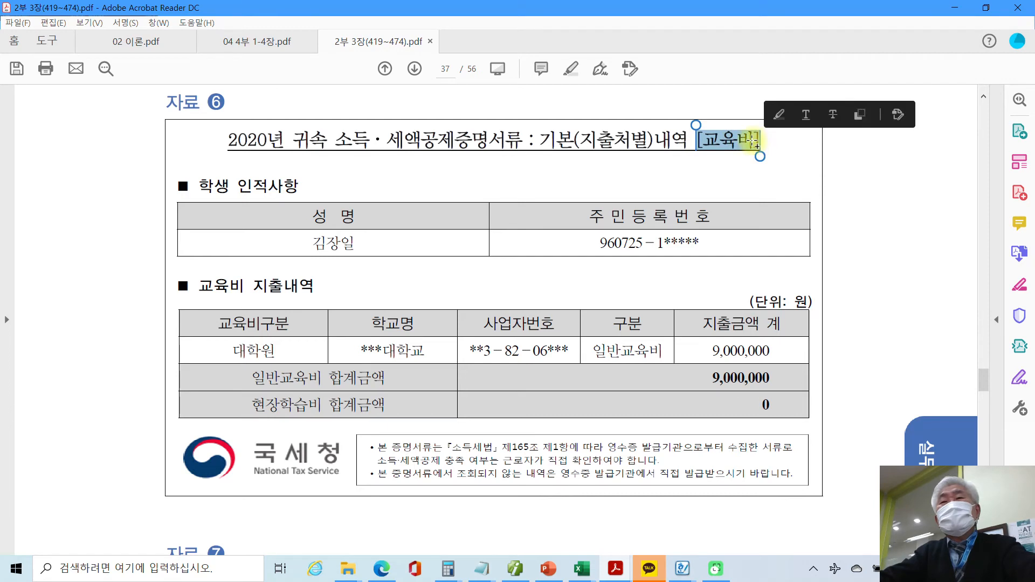
pyautogui.rightClick(746, 142)
pyautogui.click(780, 181)
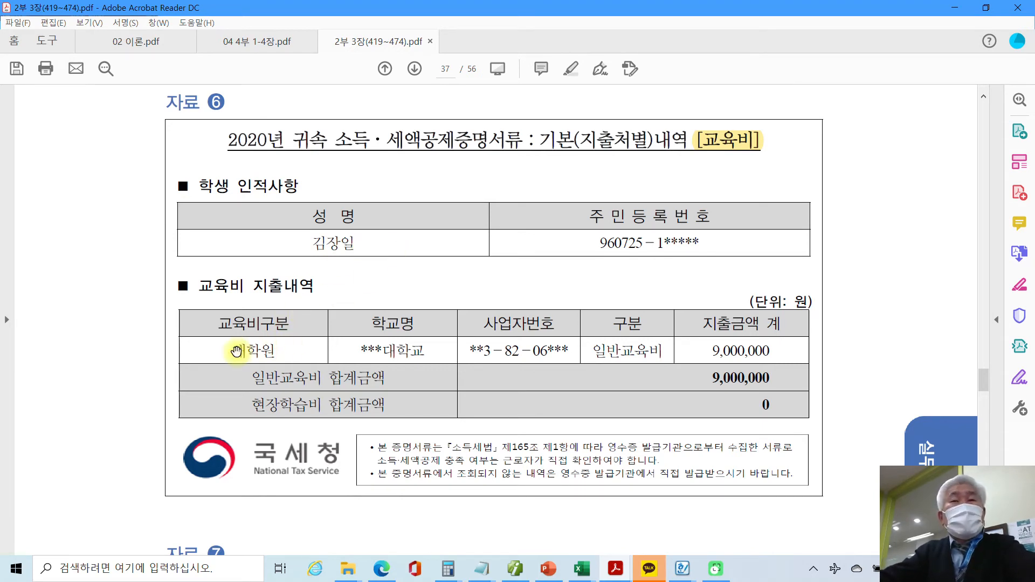
# - Strike through 대학원 in the 교육비구분 column of 자료 6
pyautogui.moveTo(232, 351); pyautogui.dragTo(275, 351)
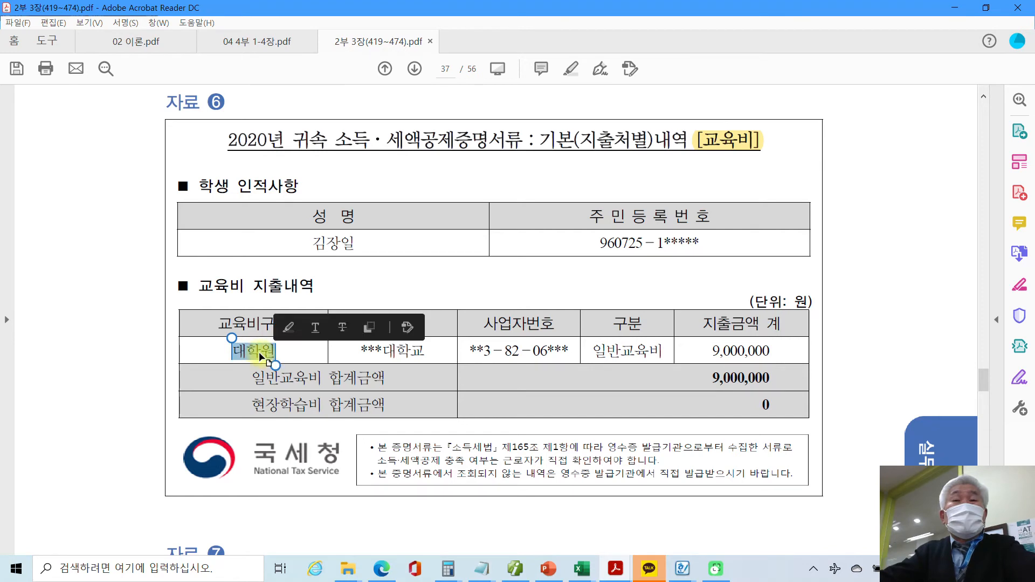
pyautogui.rightClick(262, 356)
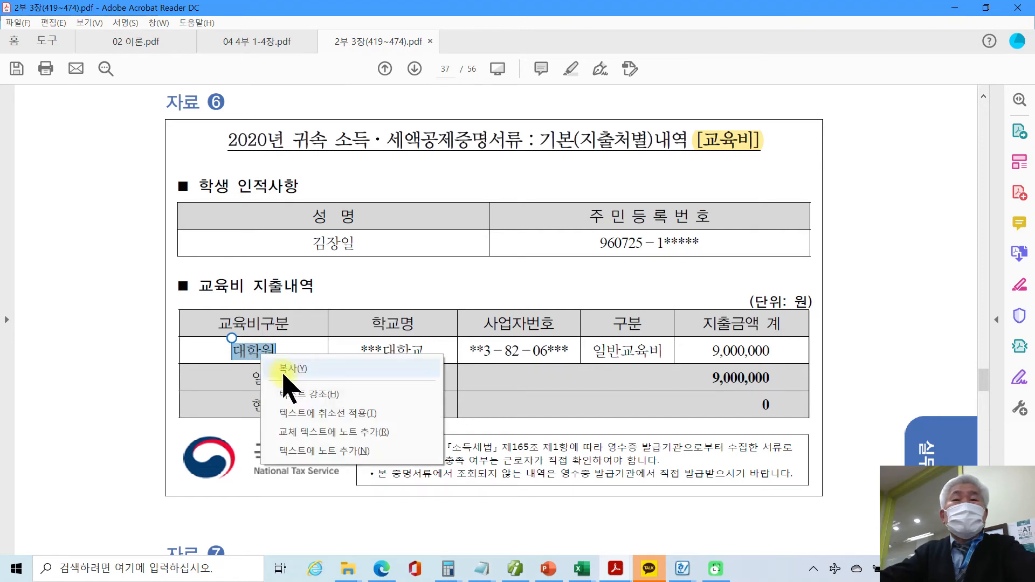
pyautogui.click(296, 413)
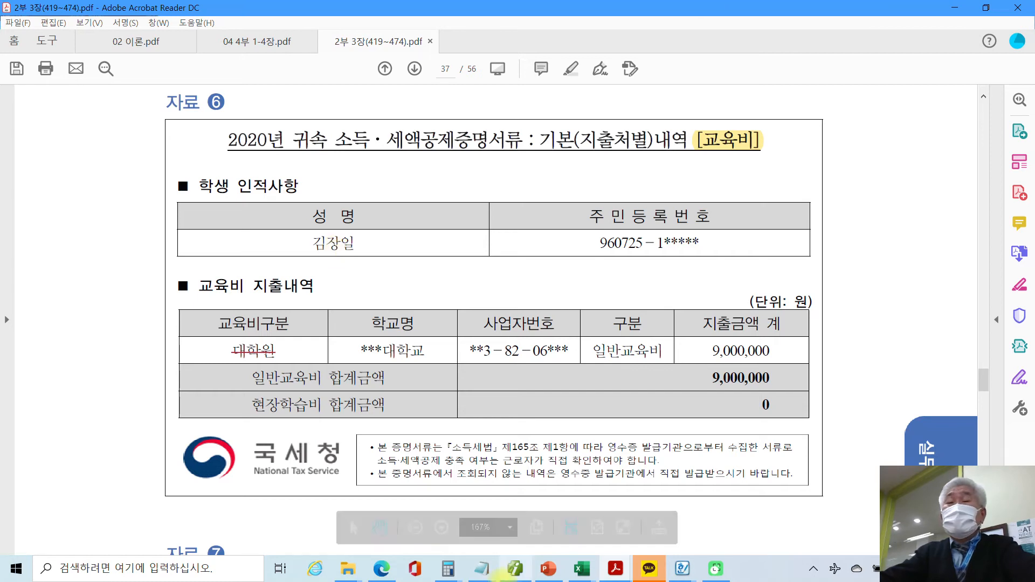
# - Switch to SmartA's 소득공제 statement and examine the fifth-row child's 기본 code and 교육비 fields
pyautogui.click(515, 568)
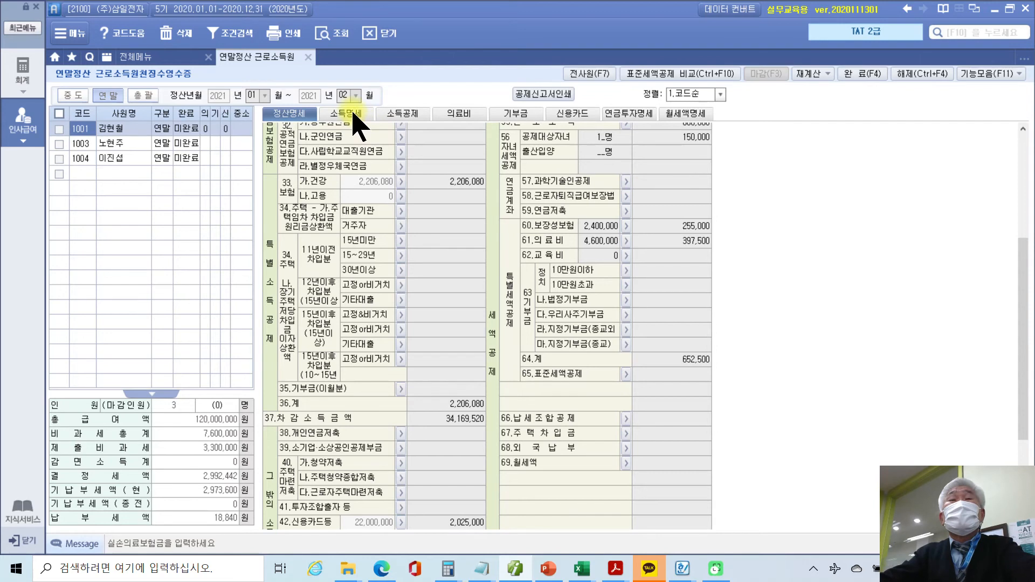
pyautogui.click(397, 114)
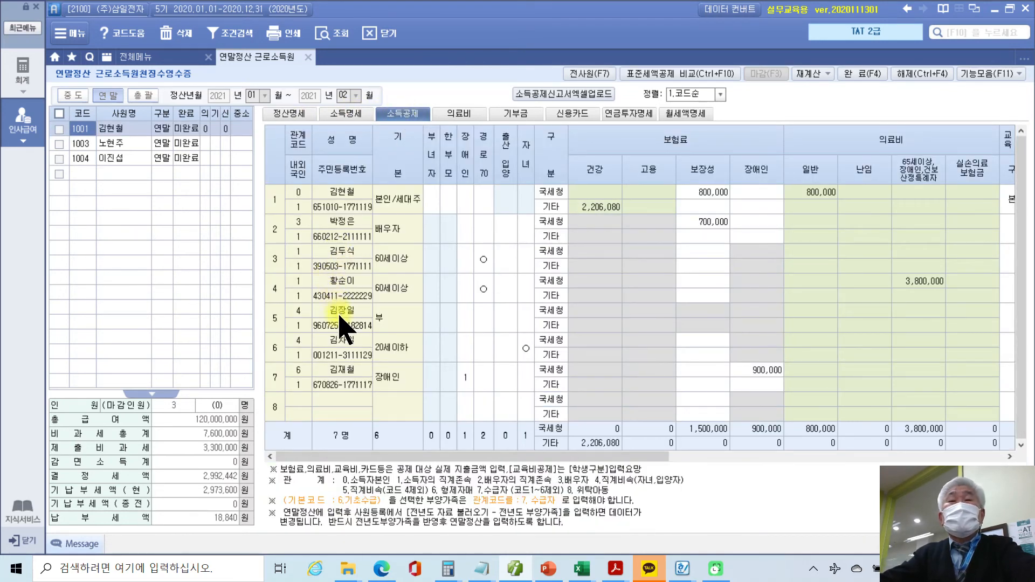
pyautogui.click(384, 327)
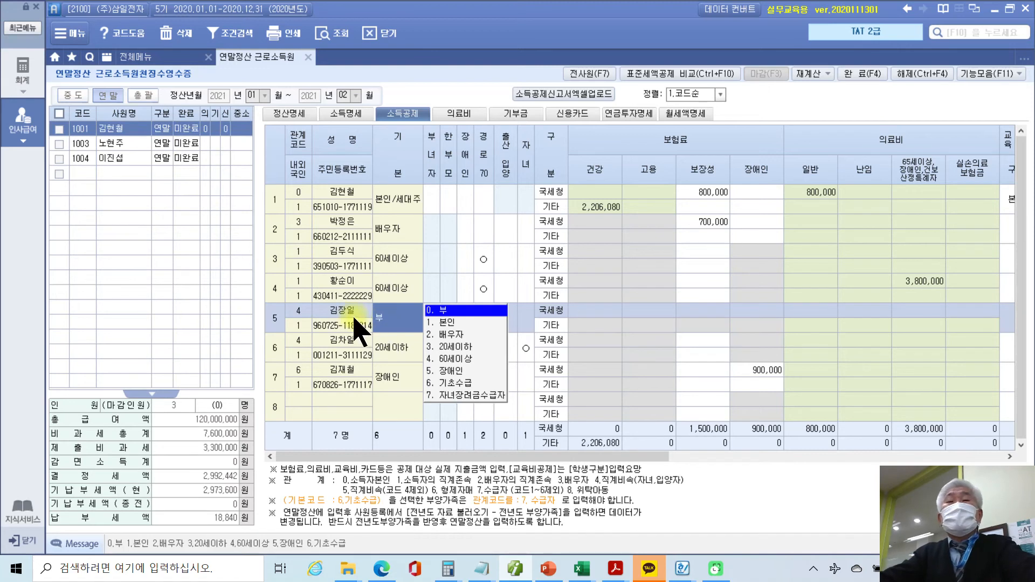
pyautogui.click(340, 319)
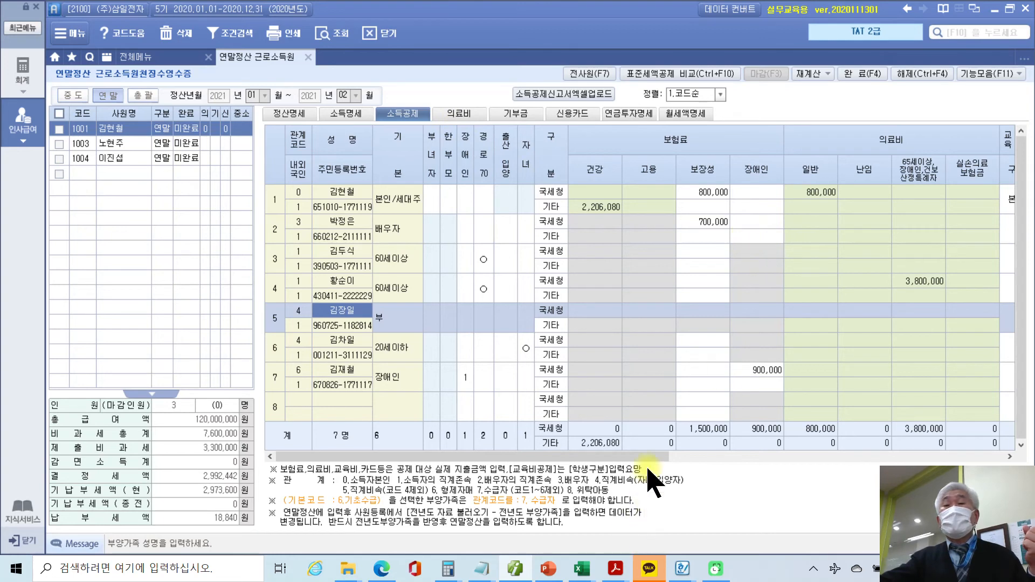
pyautogui.moveTo(650, 458); pyautogui.dragTo(772, 462)
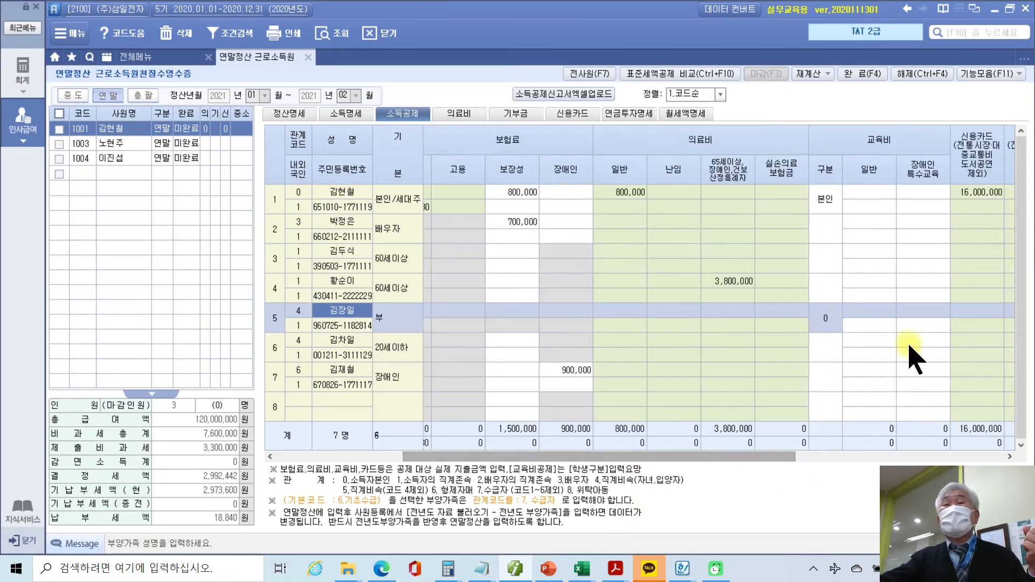
pyautogui.moveTo(650, 457); pyautogui.dragTo(431, 421)
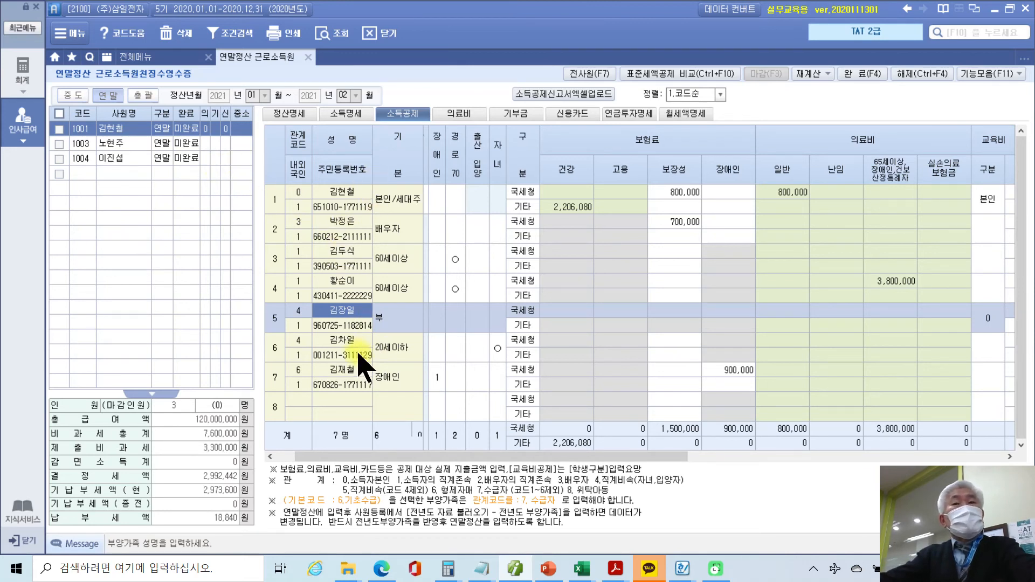
pyautogui.moveTo(393, 458); pyautogui.dragTo(367, 461)
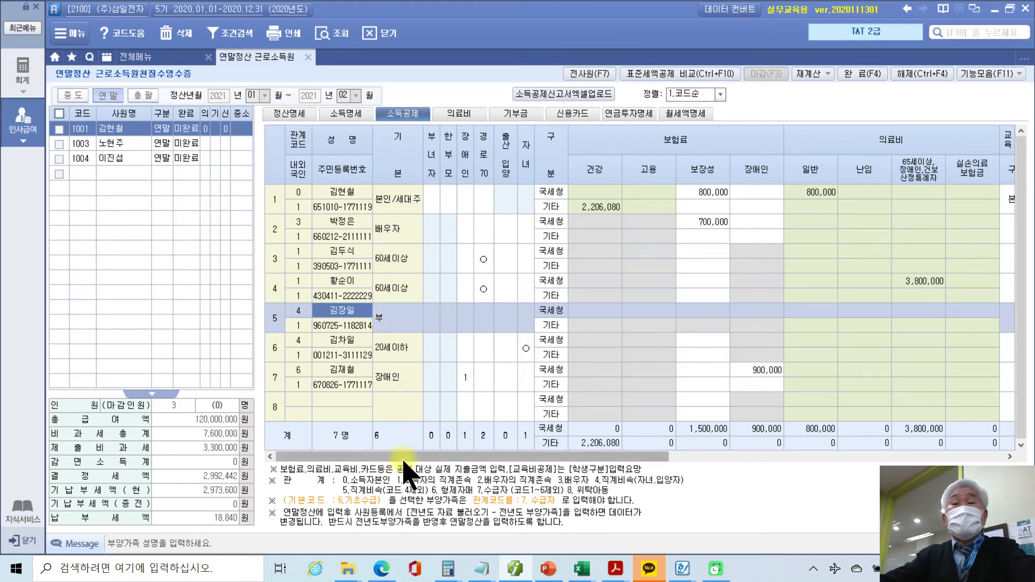
pyautogui.moveTo(406, 461)
pyautogui.mouseDown()
pyautogui.moveTo(688, 480)
pyautogui.moveTo(747, 462)
pyautogui.moveTo(405, 462)
pyautogui.mouseUp()
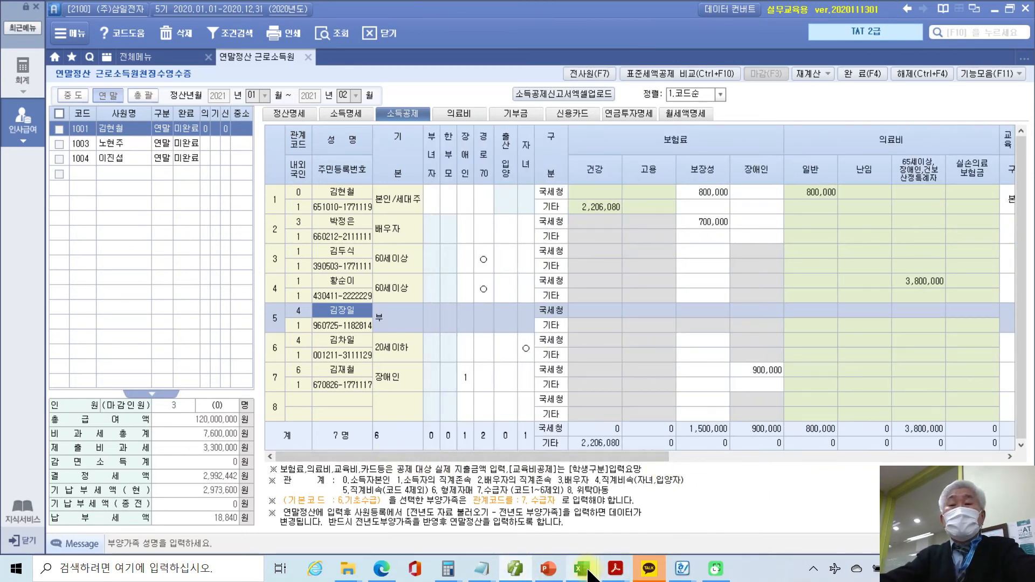
# - Switch to the PDF and highlight 교육비 in the title and the student's name in the 자료 7 certificate
pyautogui.click(520, 572)
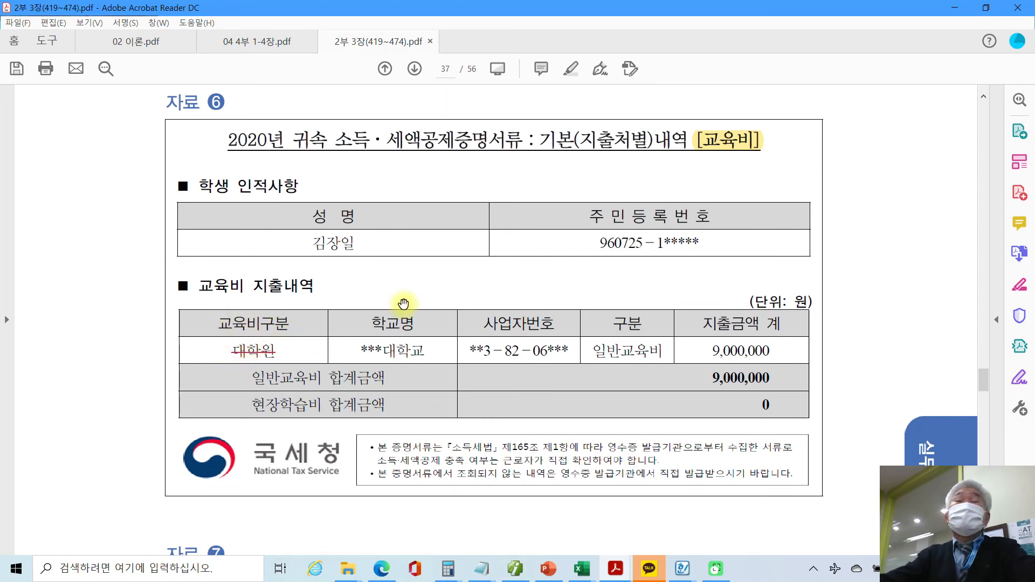
pyautogui.scroll(-4, 415, 327)
pyautogui.scroll(-3, 426, 335)
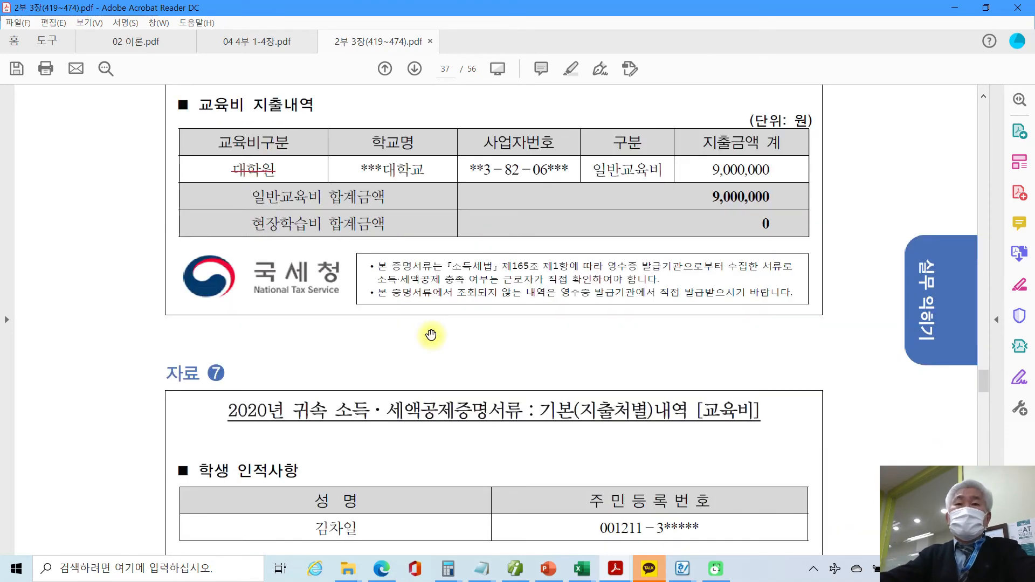
pyautogui.scroll(-7, 431, 335)
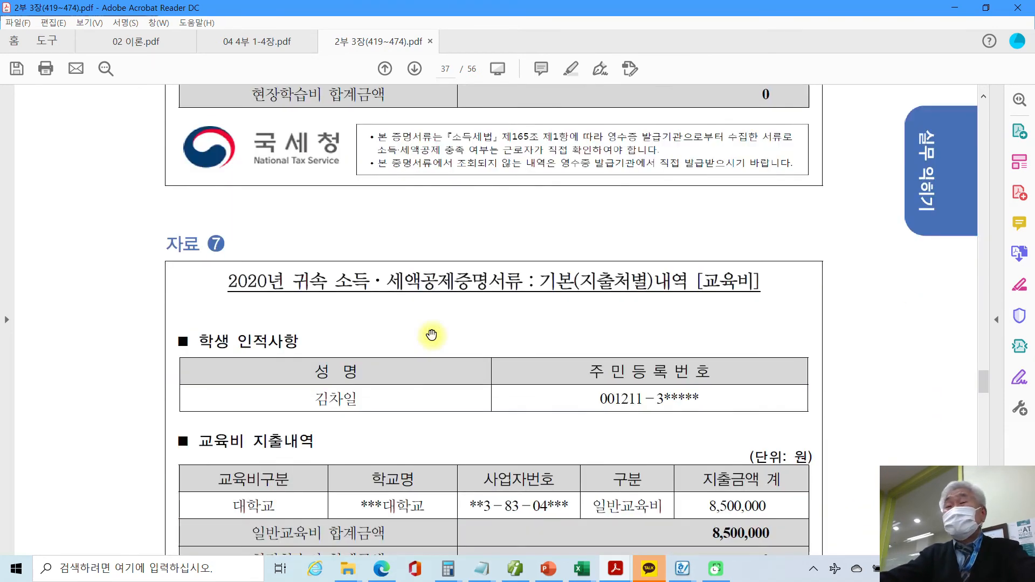
pyautogui.scroll(-3, 433, 335)
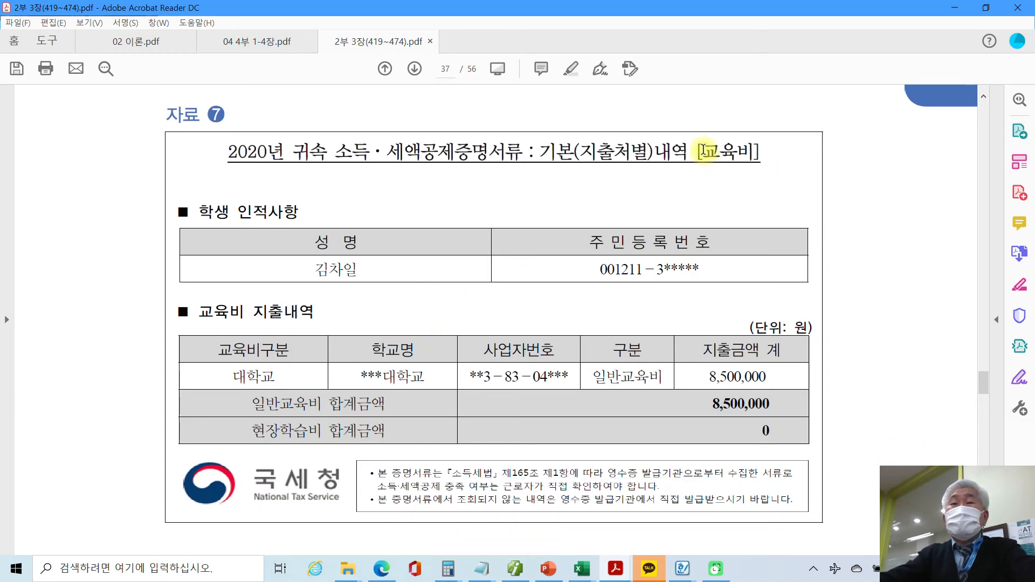
pyautogui.moveTo(704, 150); pyautogui.dragTo(761, 156)
pyautogui.rightClick(758, 161)
pyautogui.click(776, 190)
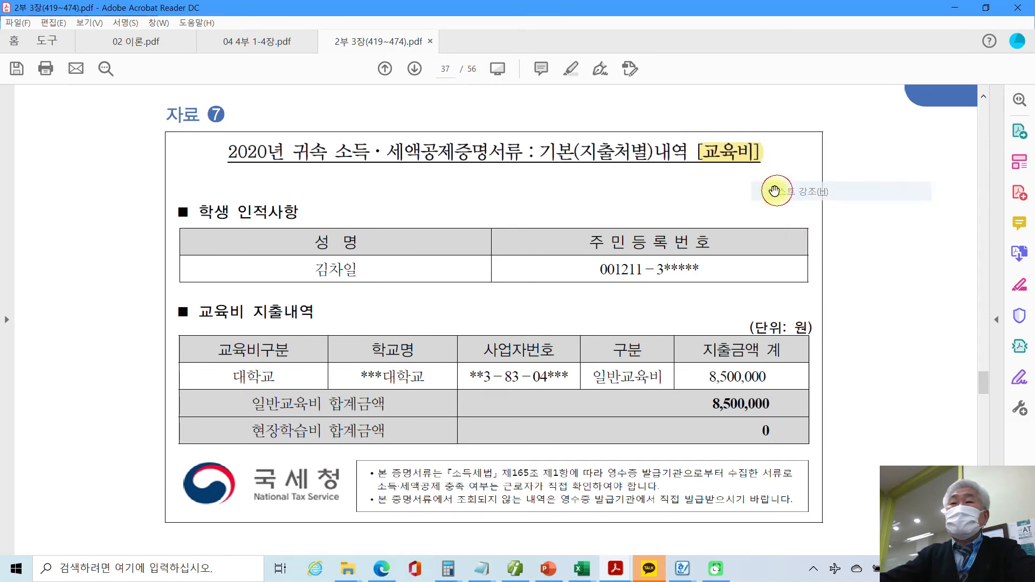
pyautogui.moveTo(314, 268); pyautogui.dragTo(358, 270)
pyautogui.rightClick(335, 272)
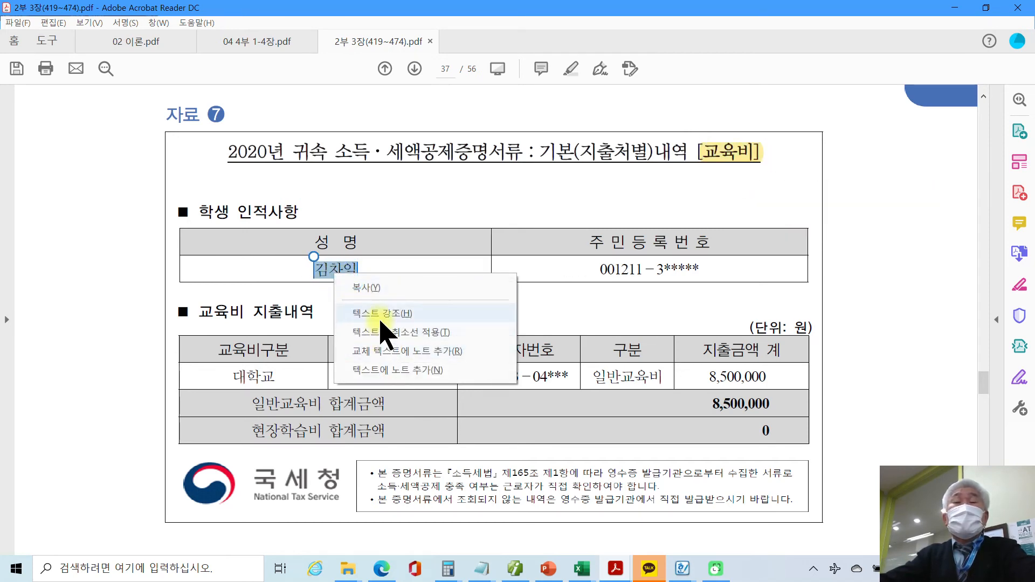
pyautogui.click(385, 315)
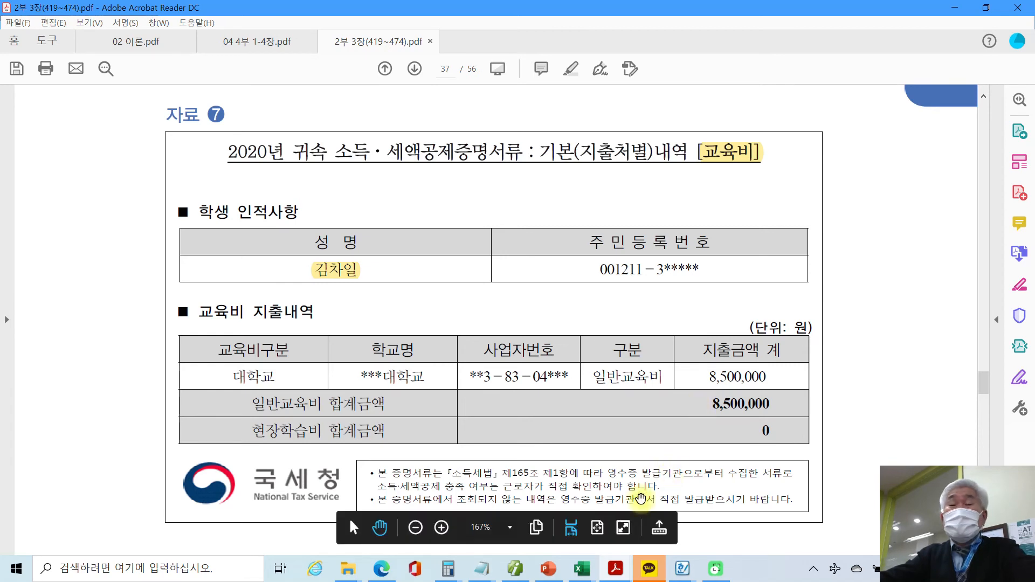
# - Switch to SmartA and set the 교육비 구분 of the sixth-row dependant in the 소득공제 statement to 3. 대학생
pyautogui.click(520, 569)
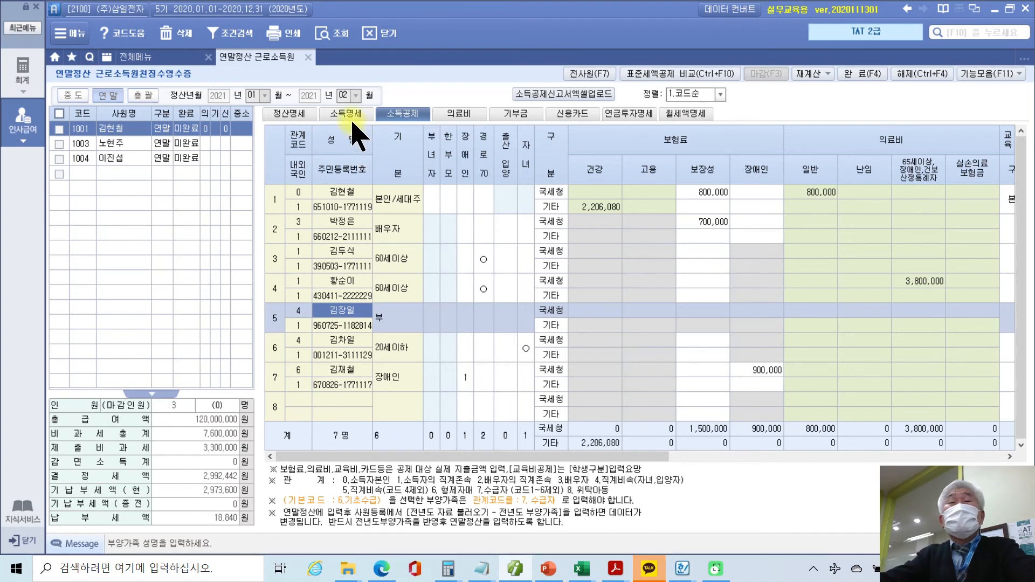
pyautogui.click(411, 119)
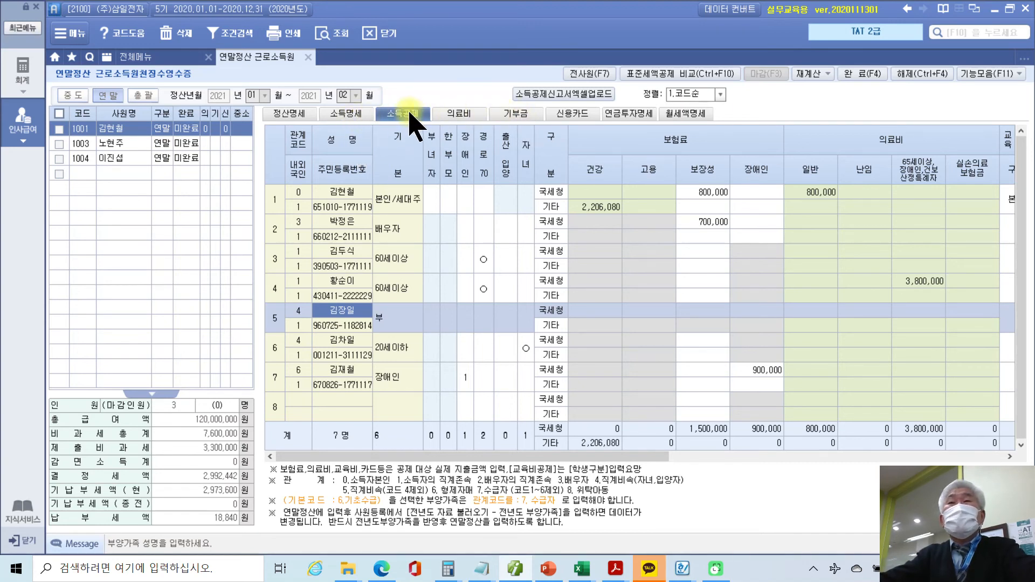
pyautogui.moveTo(503, 457); pyautogui.dragTo(651, 469)
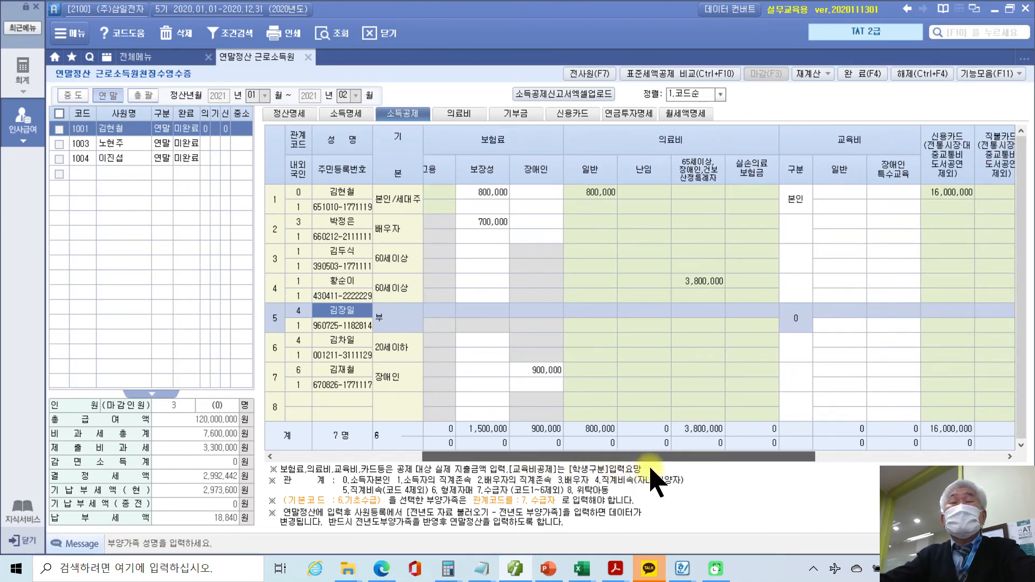
pyautogui.click(432, 341)
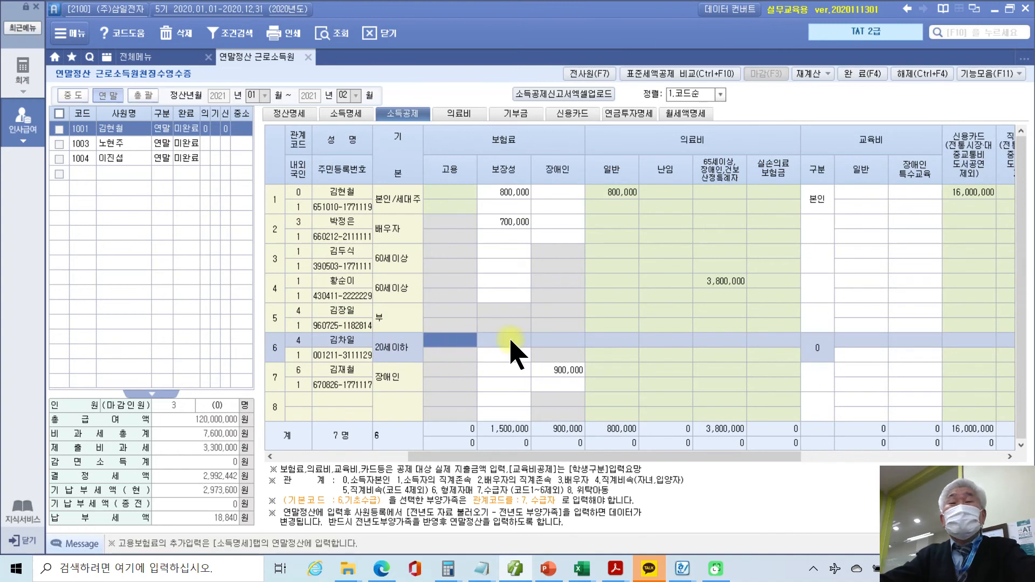
pyautogui.click(468, 354)
pyautogui.moveTo(504, 457)
pyautogui.mouseDown()
pyautogui.moveTo(398, 456)
pyautogui.moveTo(494, 457)
pyautogui.mouseUp()
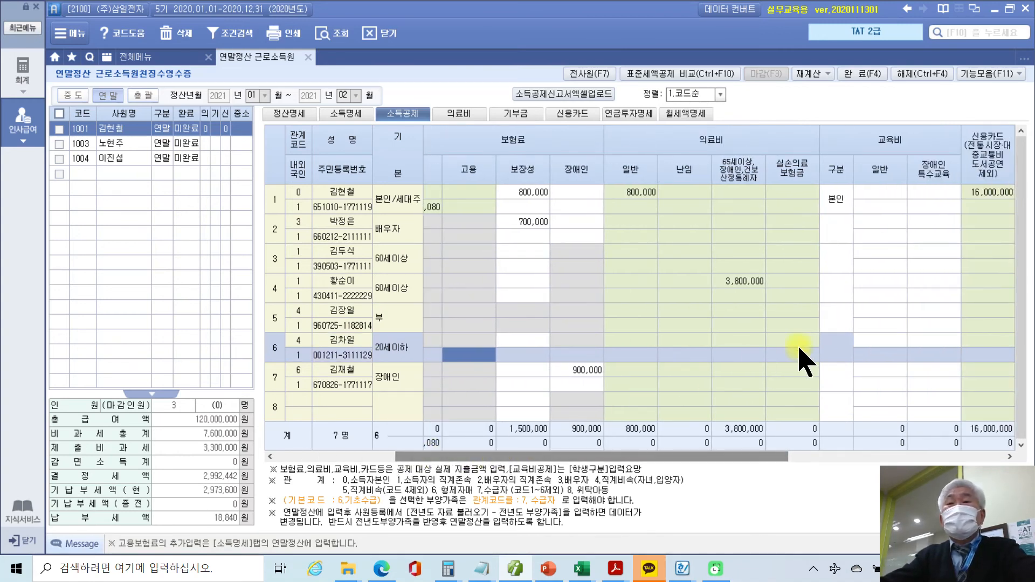
pyautogui.click(833, 348)
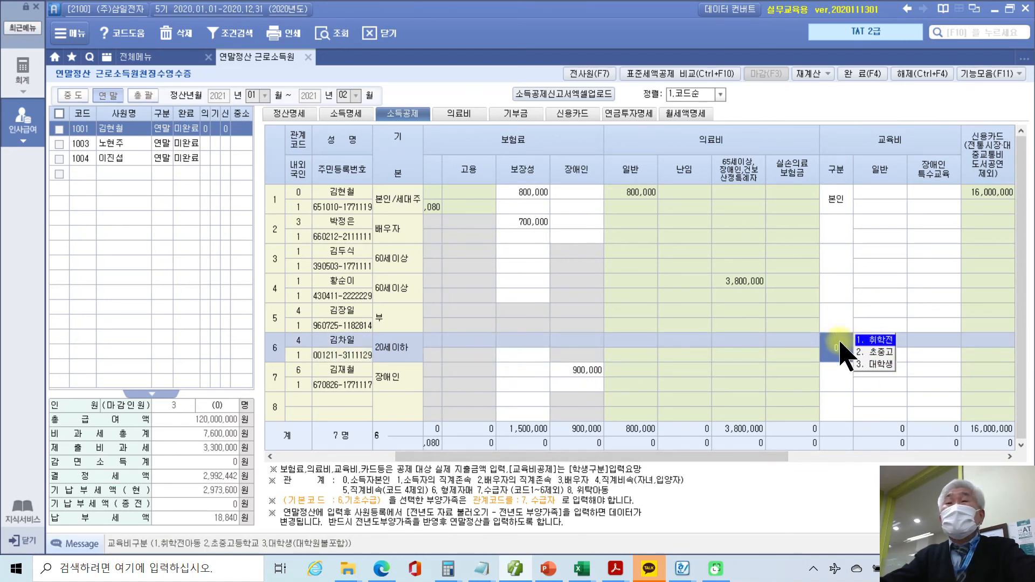
pyautogui.click(879, 365)
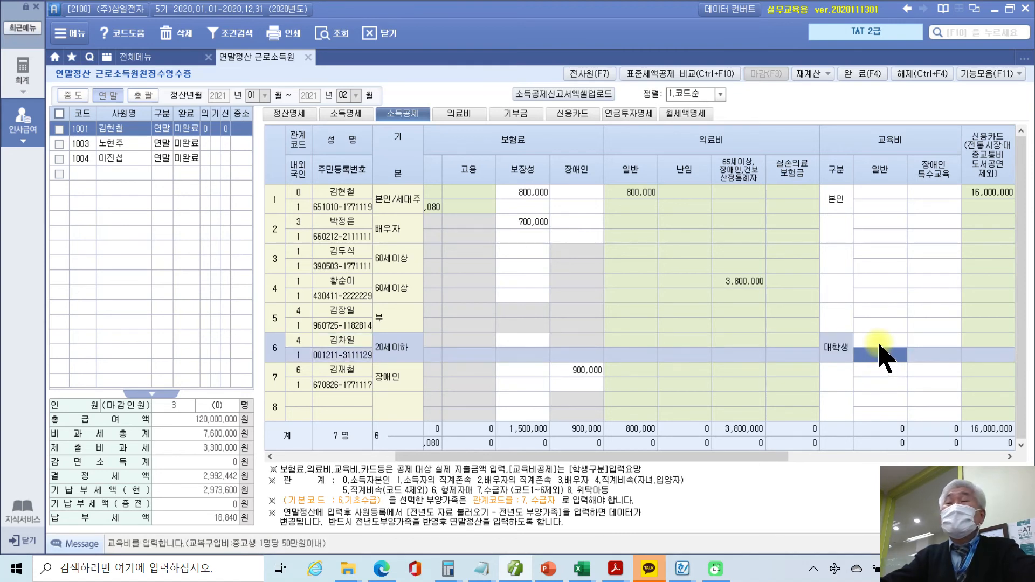
# - Enter 8,500,000 as the sixth-row dependant's 일반 교육비 on the 국세청 line
pyautogui.click(879, 341)
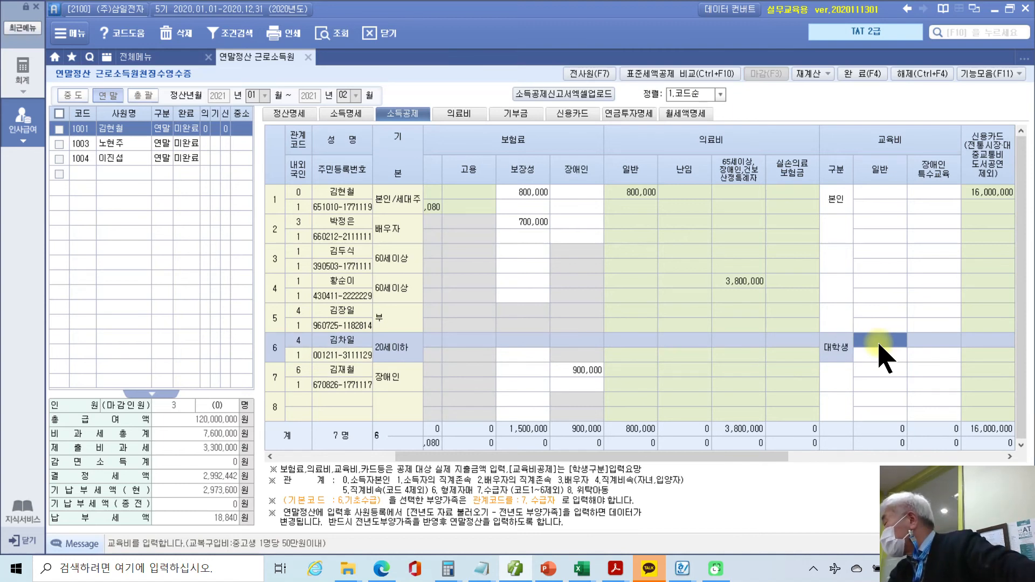
pyautogui.write('8500')
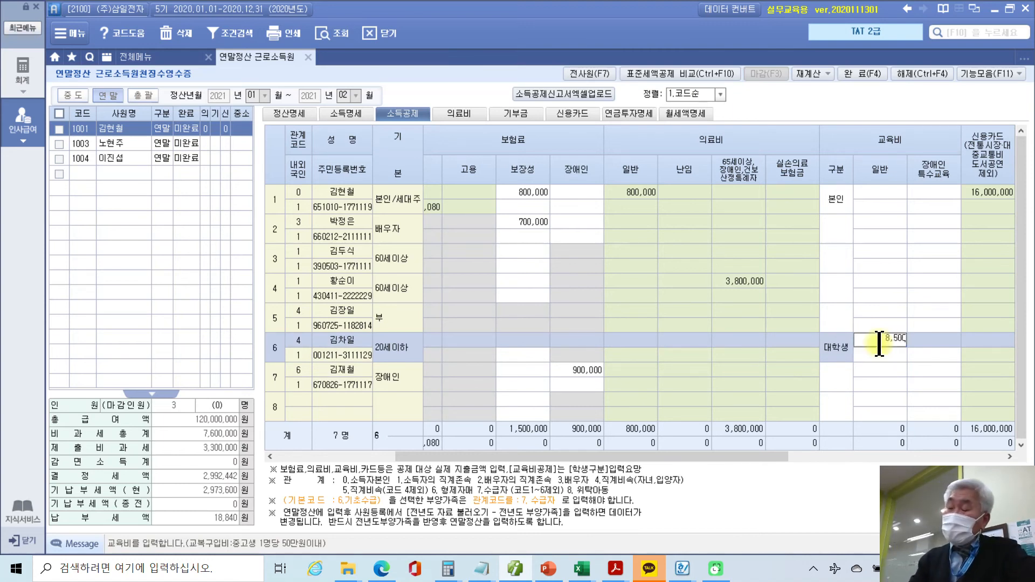
pyautogui.press('Return')
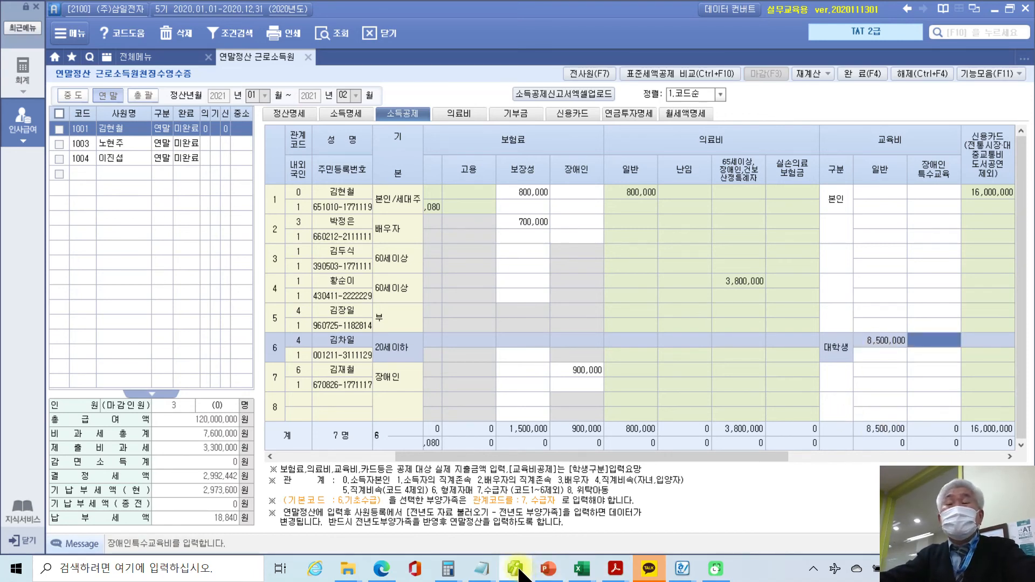
# - Switch to the 2부 3장(419~474).pdf document and highlight 기부금 in the title of the 자료 8 certificate
pyautogui.moveTo(522, 575)
pyautogui.moveTo(618, 574)
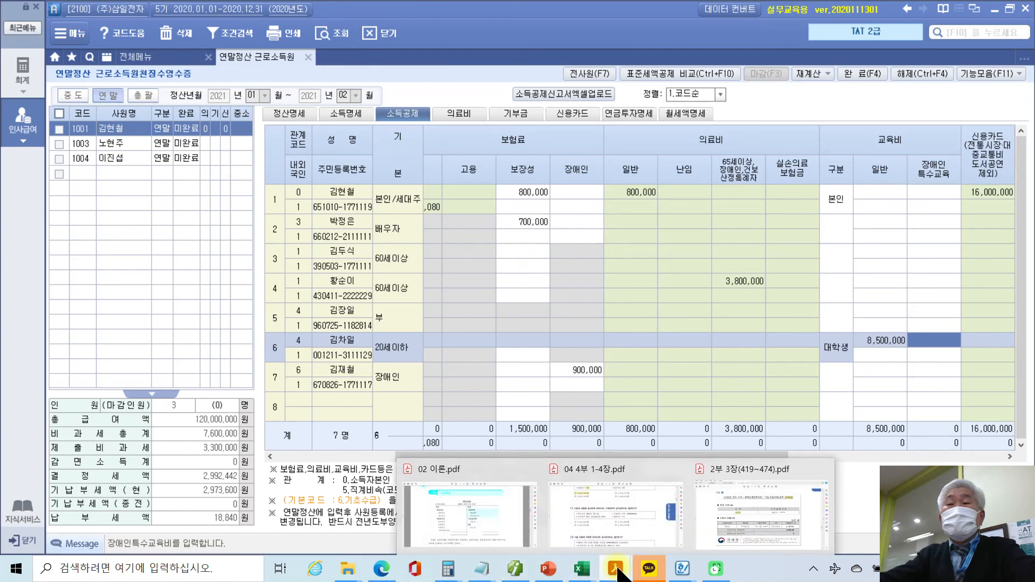
pyautogui.click(735, 536)
pyautogui.scroll(-6, 614, 427)
pyautogui.scroll(-12, 614, 427)
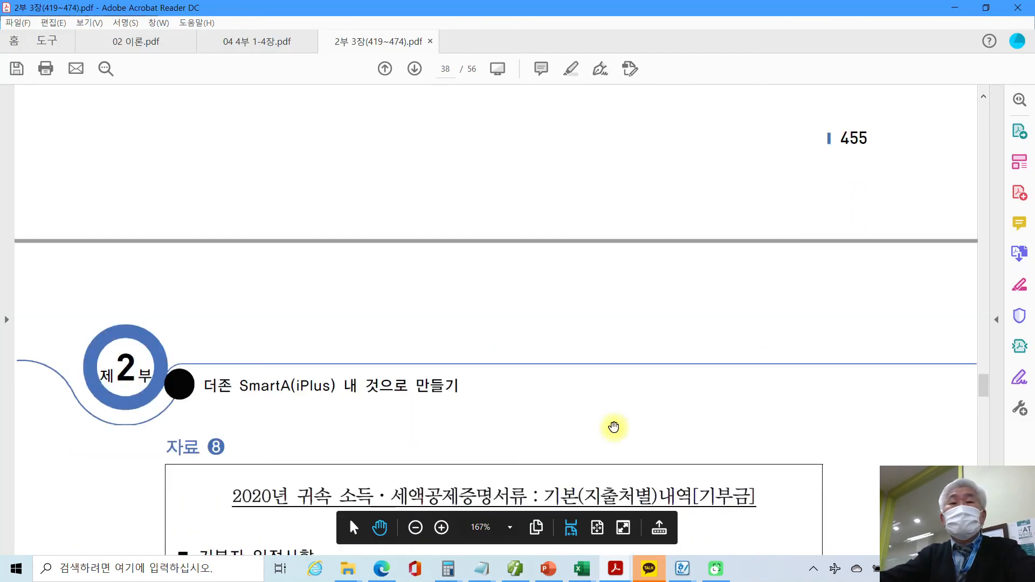
pyautogui.scroll(-10, 614, 427)
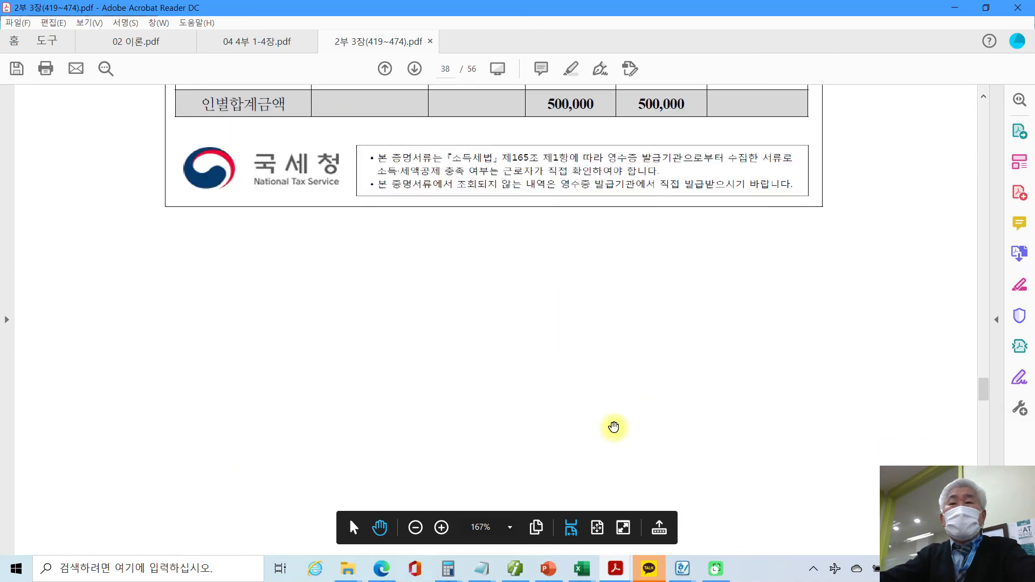
pyautogui.scroll(-2, 614, 428)
pyautogui.scroll(10, 613, 427)
pyautogui.scroll(8, 614, 427)
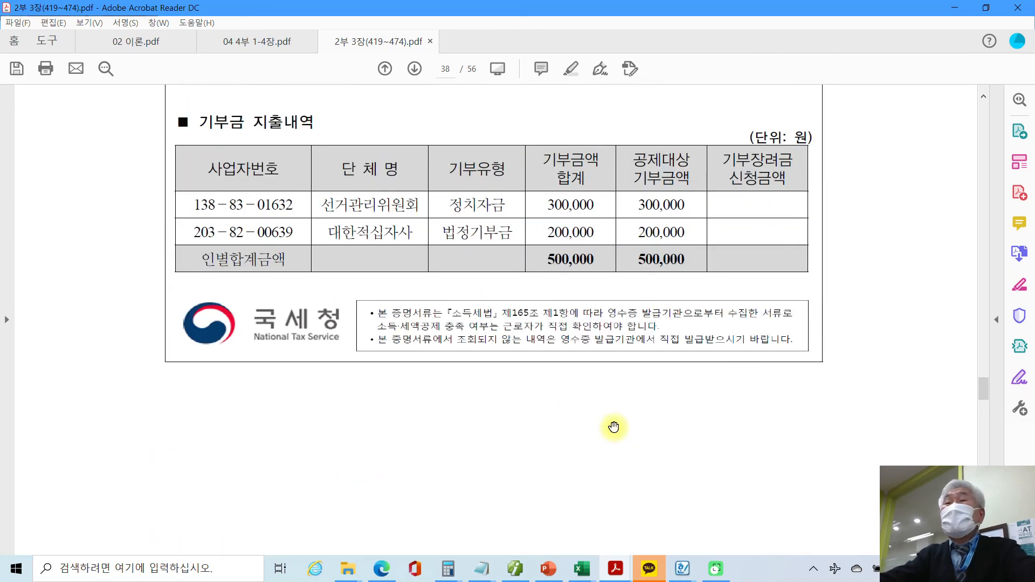
pyautogui.scroll(2, 614, 427)
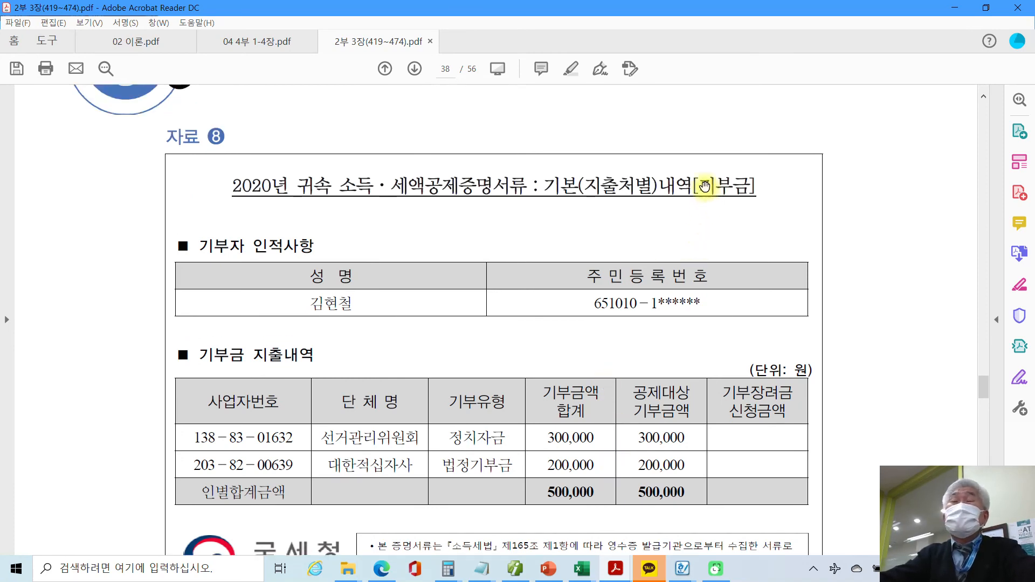
pyautogui.moveTo(699, 184); pyautogui.dragTo(755, 186)
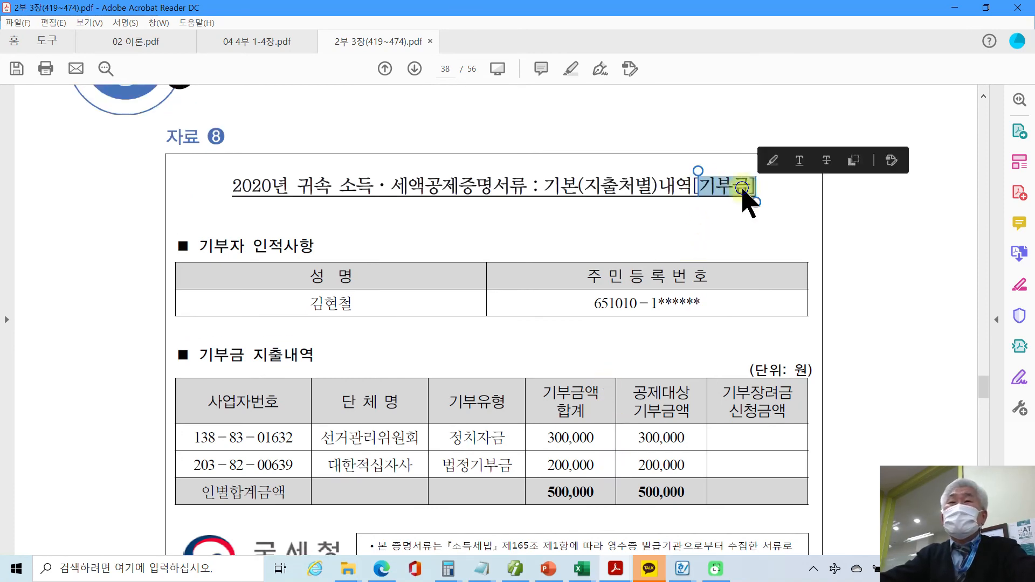
pyautogui.rightClick(740, 185)
pyautogui.click(795, 221)
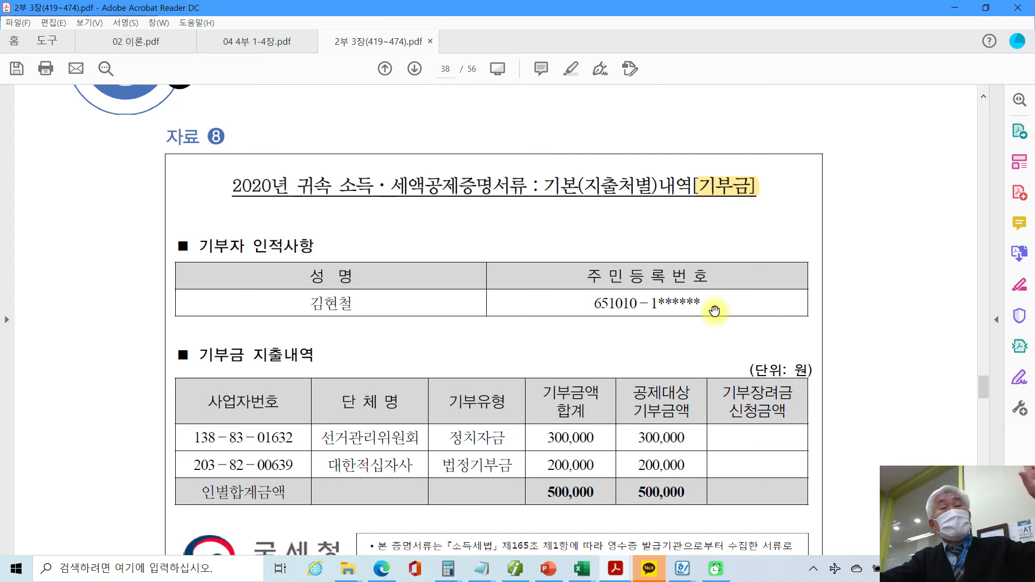
# - Review the 자료 8 donation details, switch to SmartA and set 본인 as the first-row donor in 해당연도 기부명세
pyautogui.scroll(-2, 461, 339)
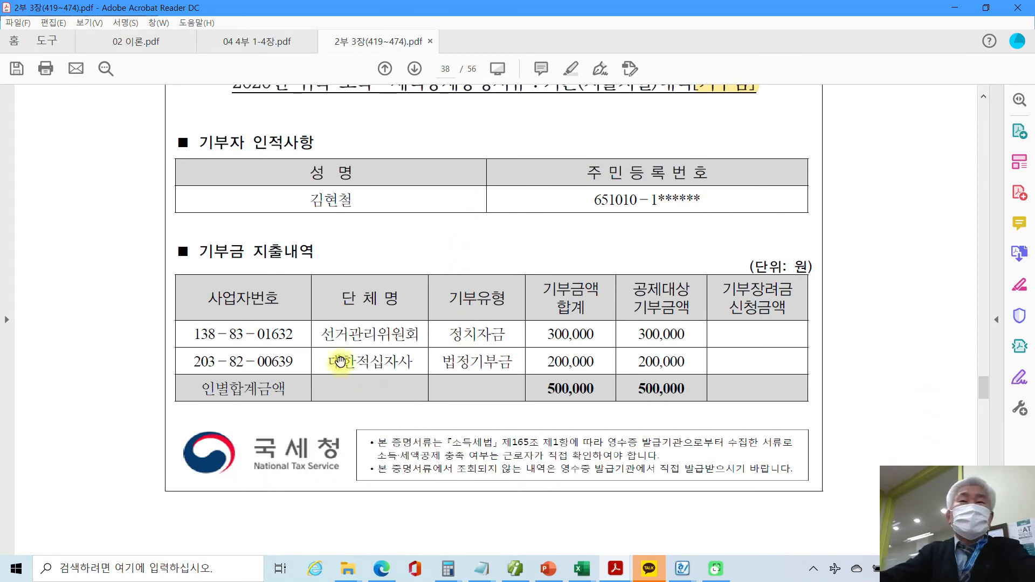
pyautogui.scroll(1, 340, 363)
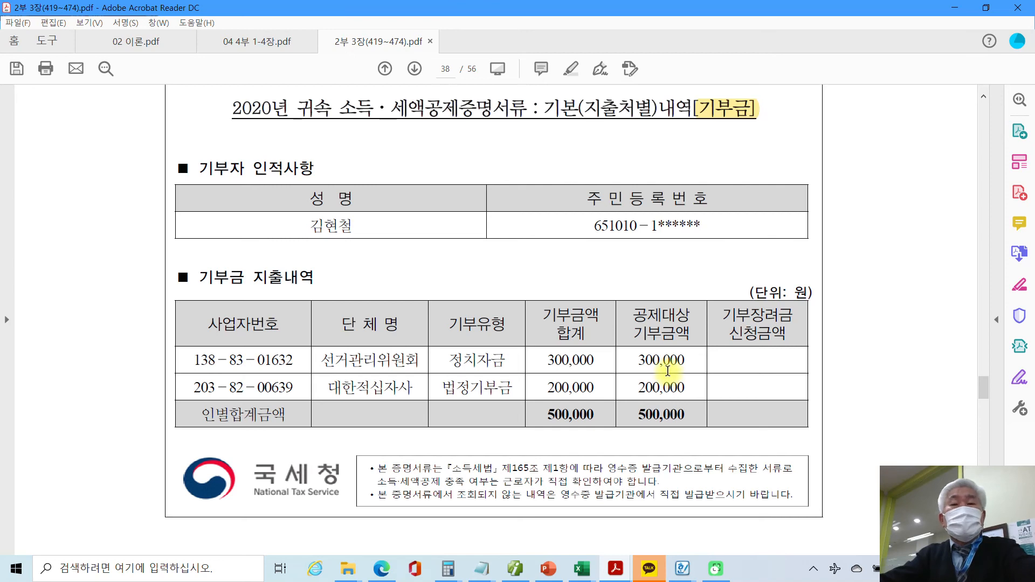
pyautogui.moveTo(518, 574)
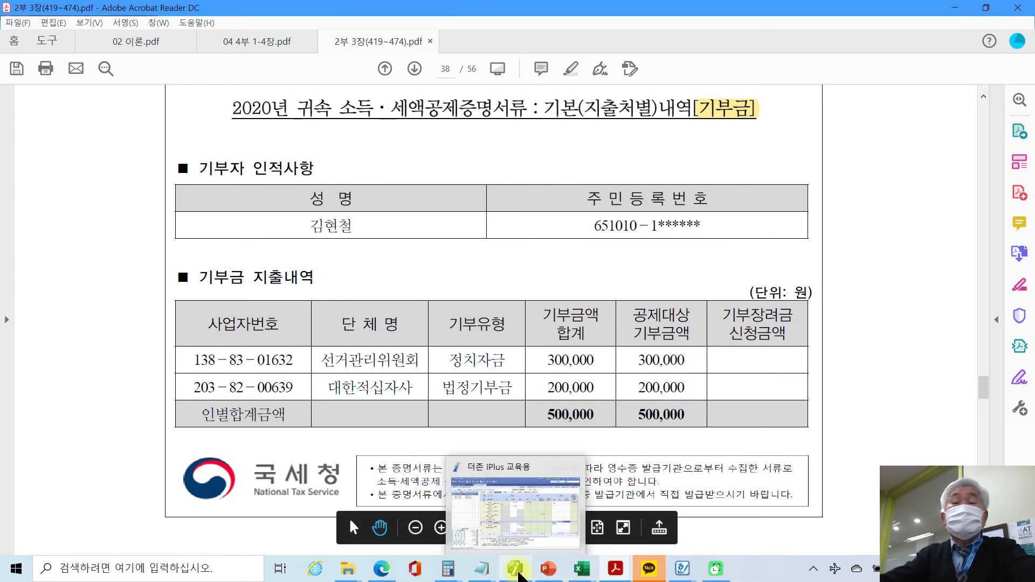
pyautogui.click(518, 573)
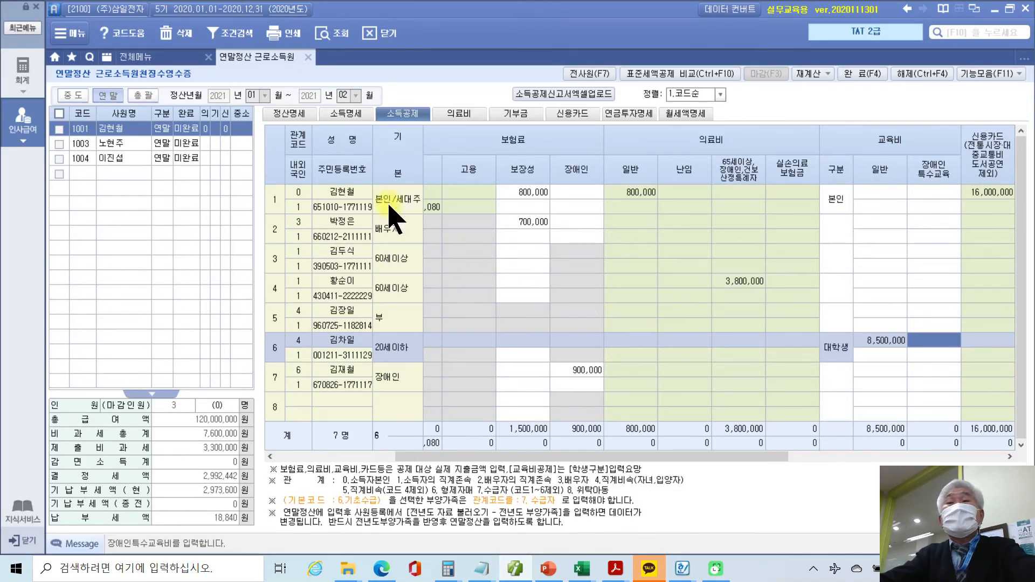
pyautogui.click(511, 114)
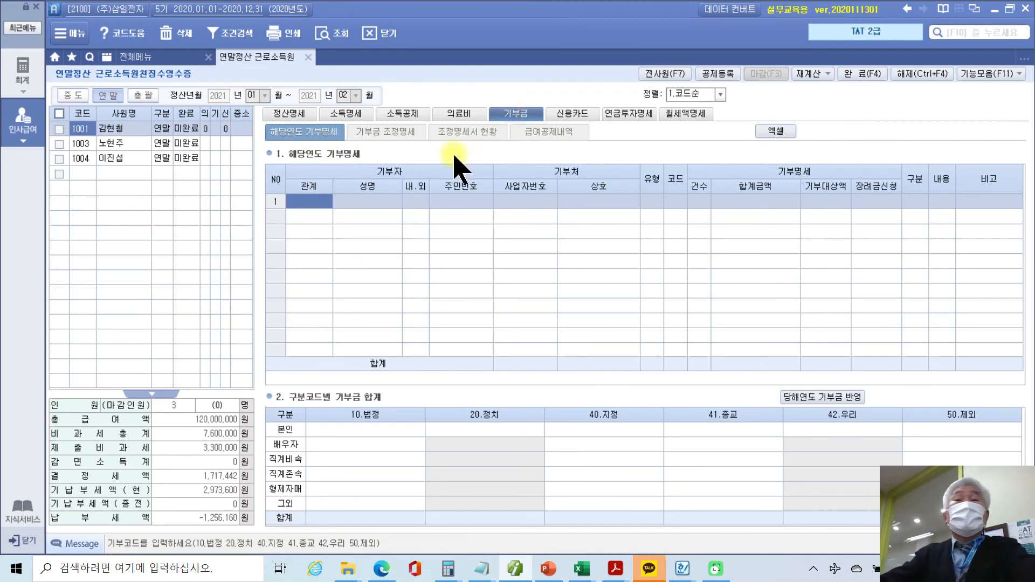
pyautogui.click(294, 201)
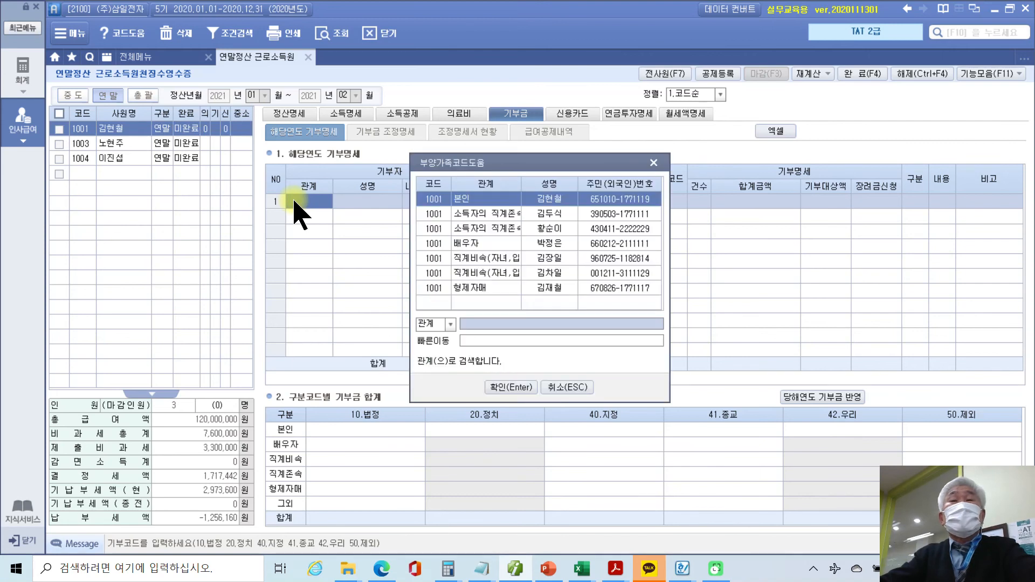
pyautogui.click(515, 388)
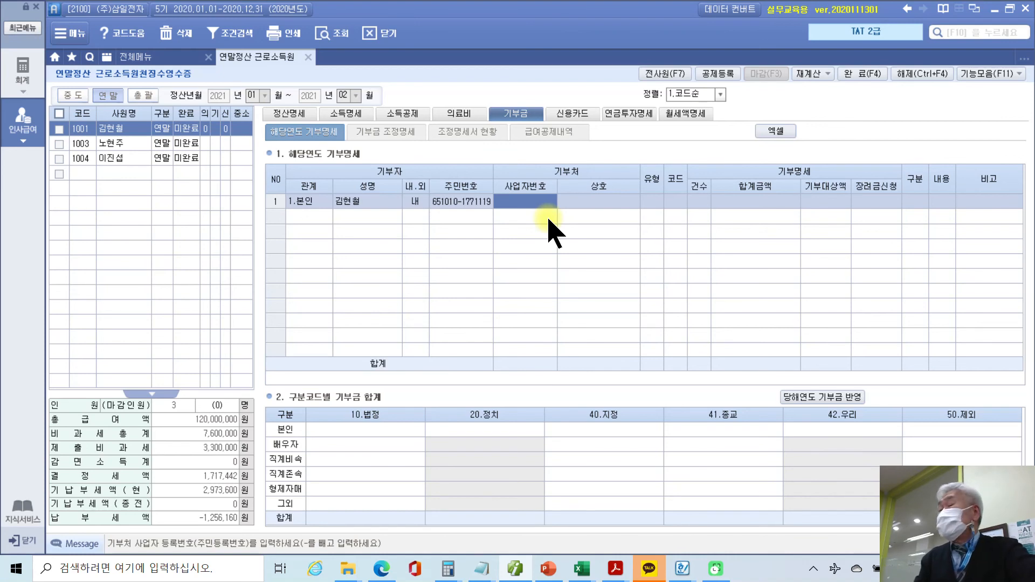
# - Set the first donation row's code to 20 (정치), leaving the recipient's 사업자번호 and 상호 blank
pyautogui.press('Return')
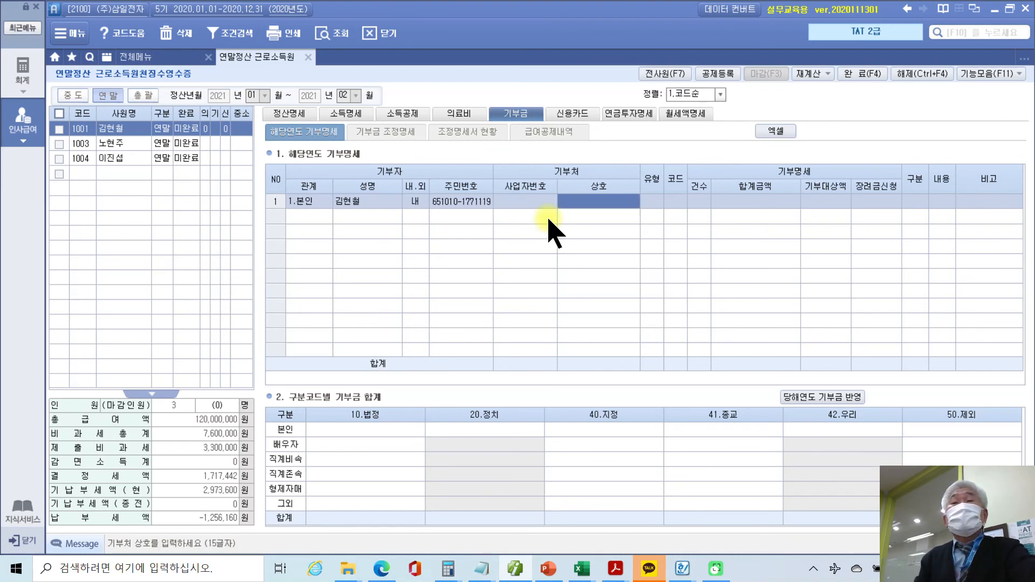
pyautogui.press('Return')
pyautogui.press('Left')
pyautogui.press('Return')
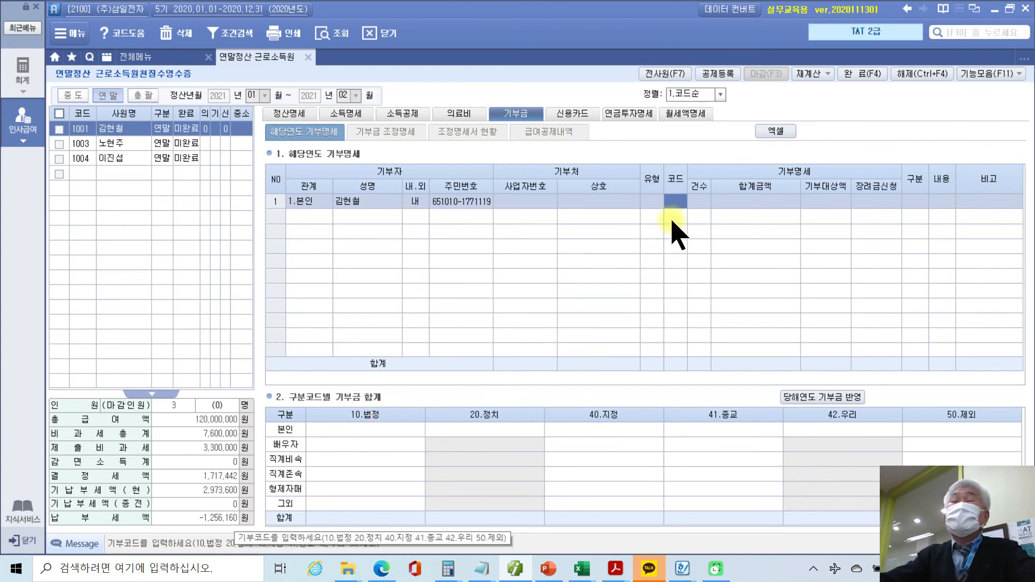
pyautogui.write('20')
pyautogui.press('Return')
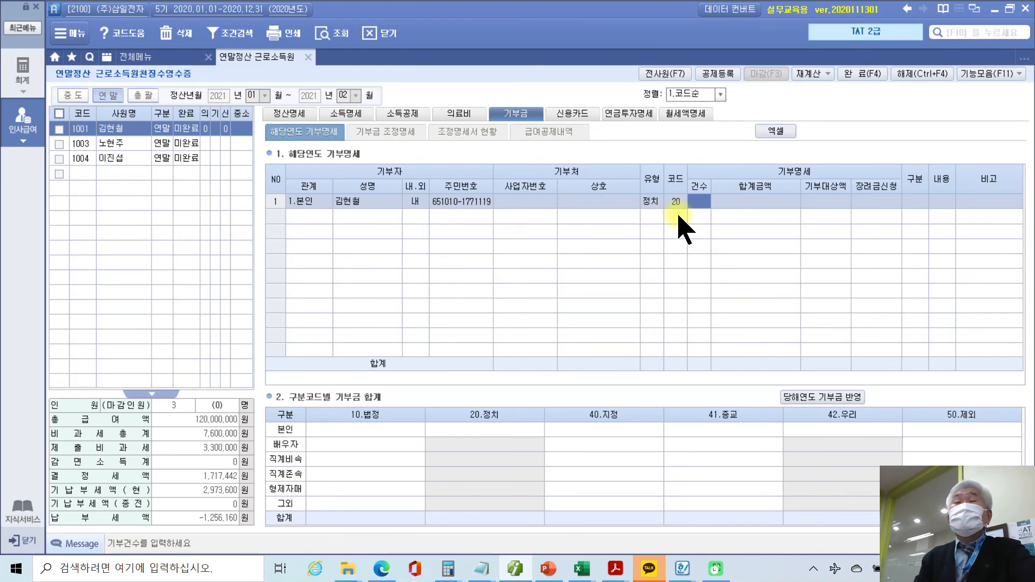
# - Enter 1 as 건수 and 300,000 as 기부대상액 for the 정치 donation, accepting 국세청 and 금전
pyautogui.write('1')
pyautogui.press('Return')
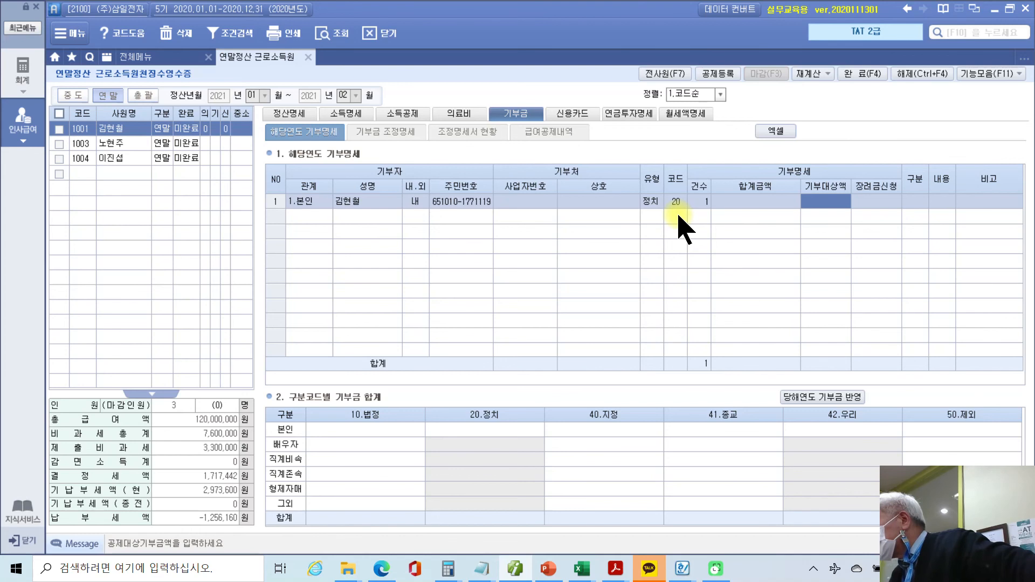
pyautogui.write('300,000')
pyautogui.press('Return')
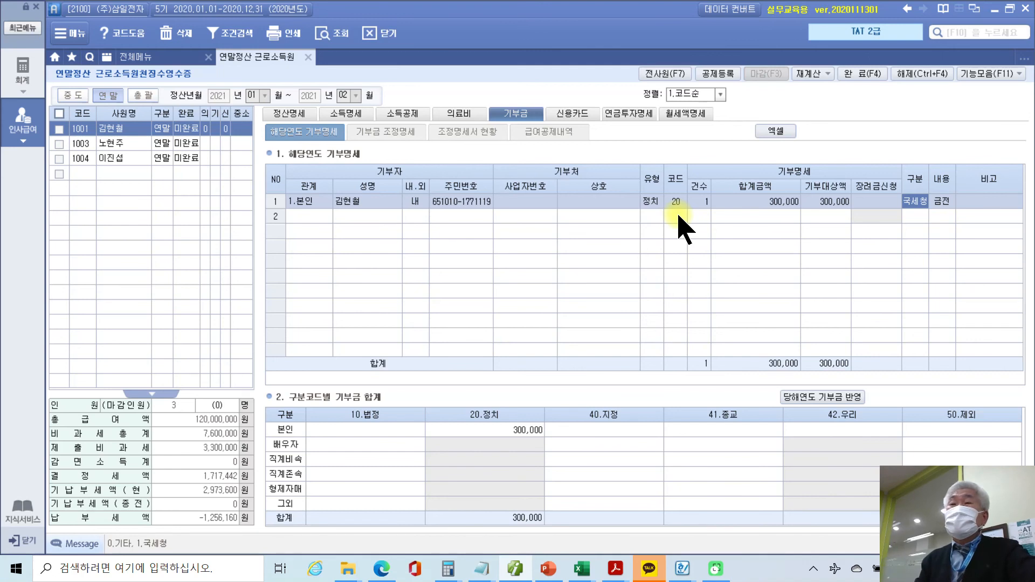
pyautogui.press('Return')
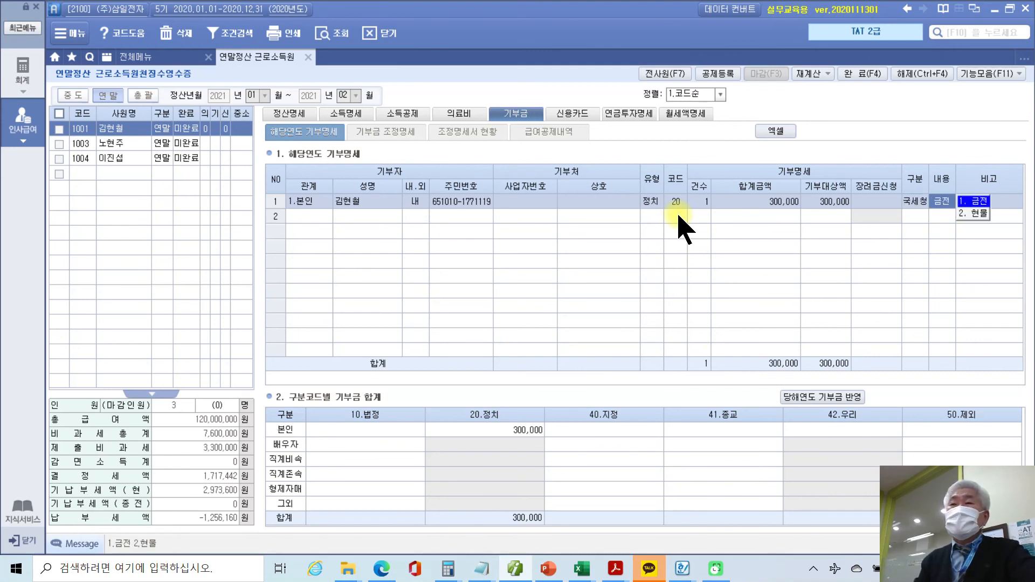
pyautogui.press('Return')
pyautogui.press('Return')
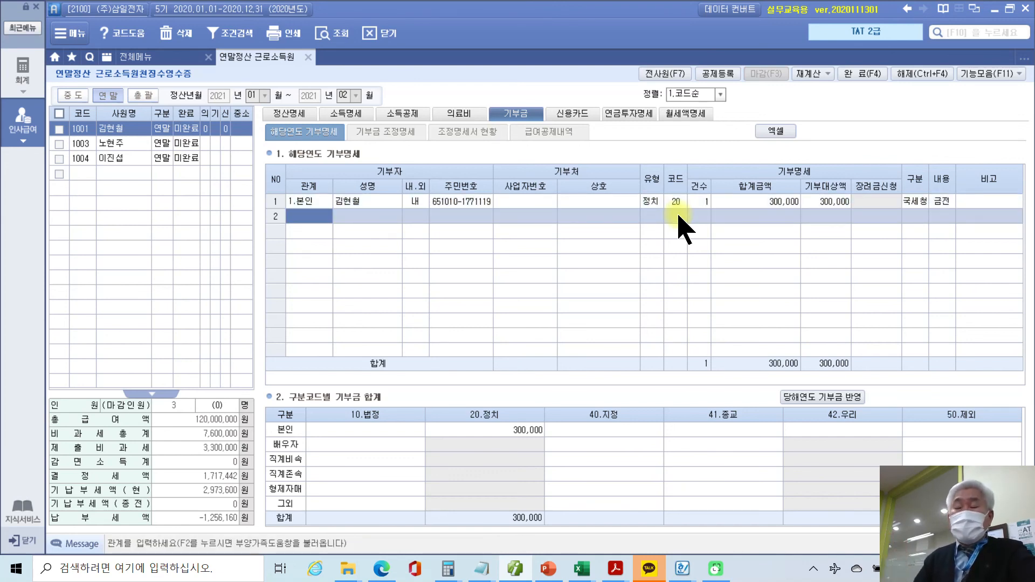
# - Add a second donation row for 본인 with code 10 (법정), leaving the recipient fields blank
pyautogui.doubleClick(310, 217)
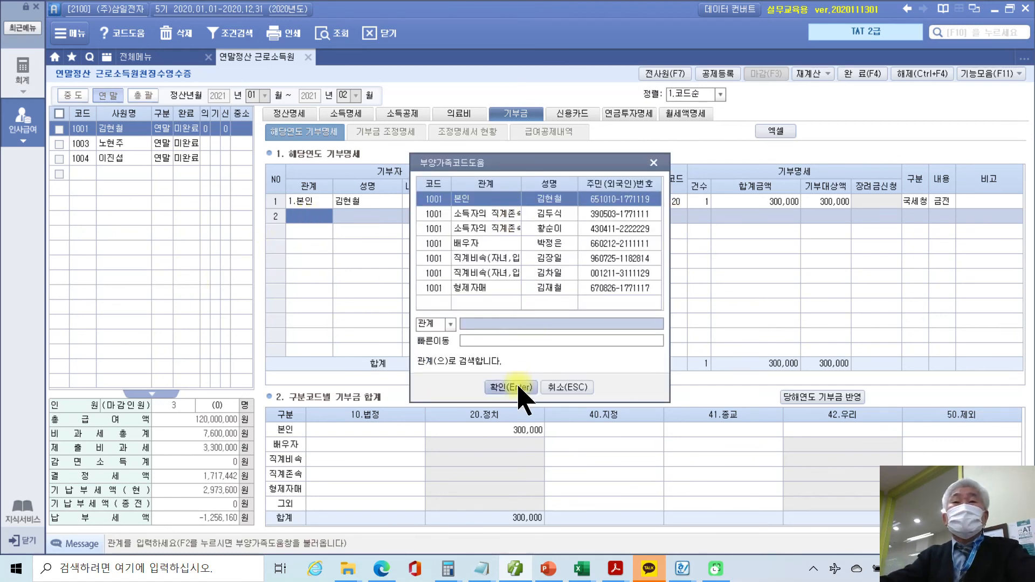
pyautogui.click(518, 388)
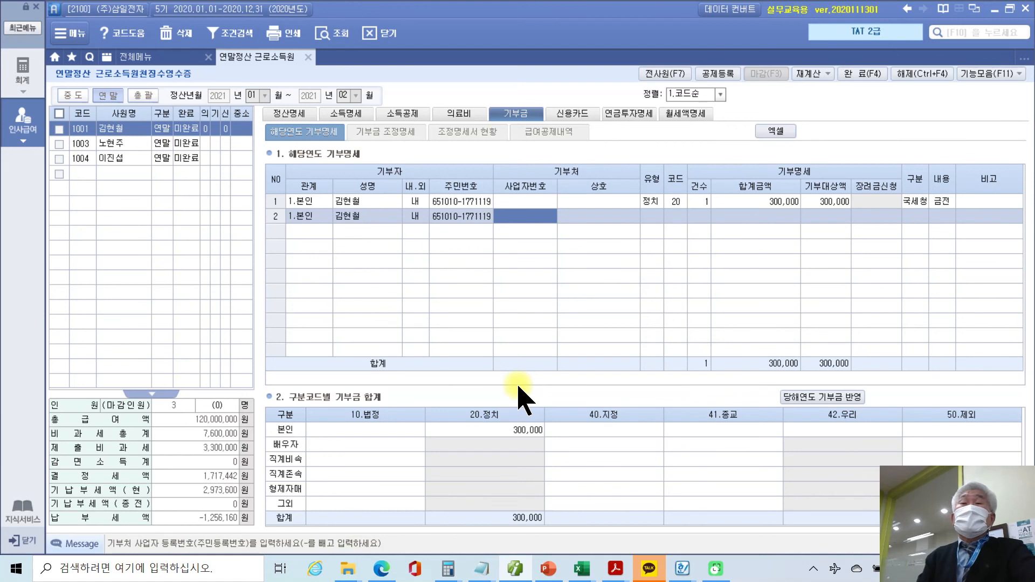
pyautogui.press('Return')
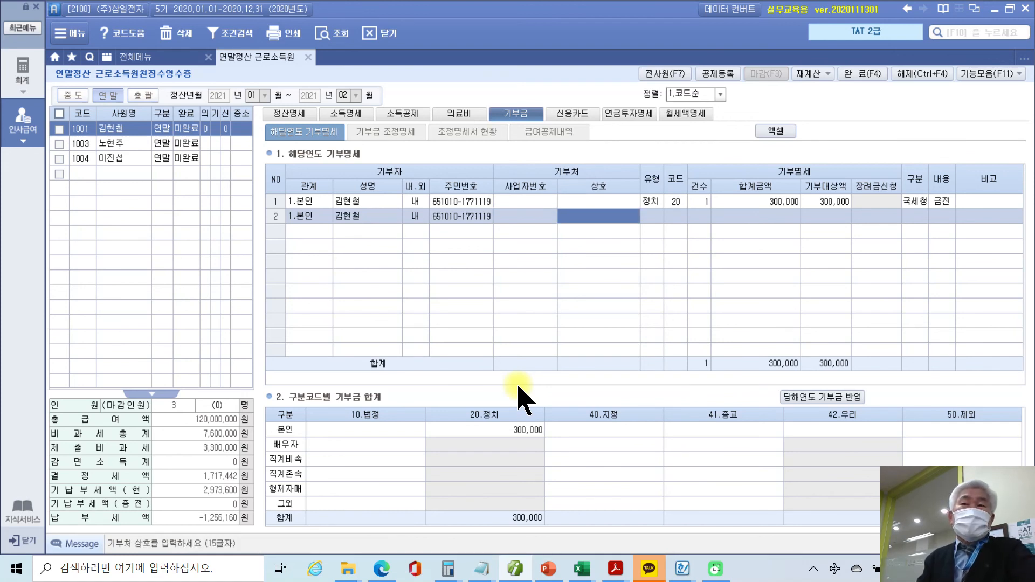
pyautogui.press('Return')
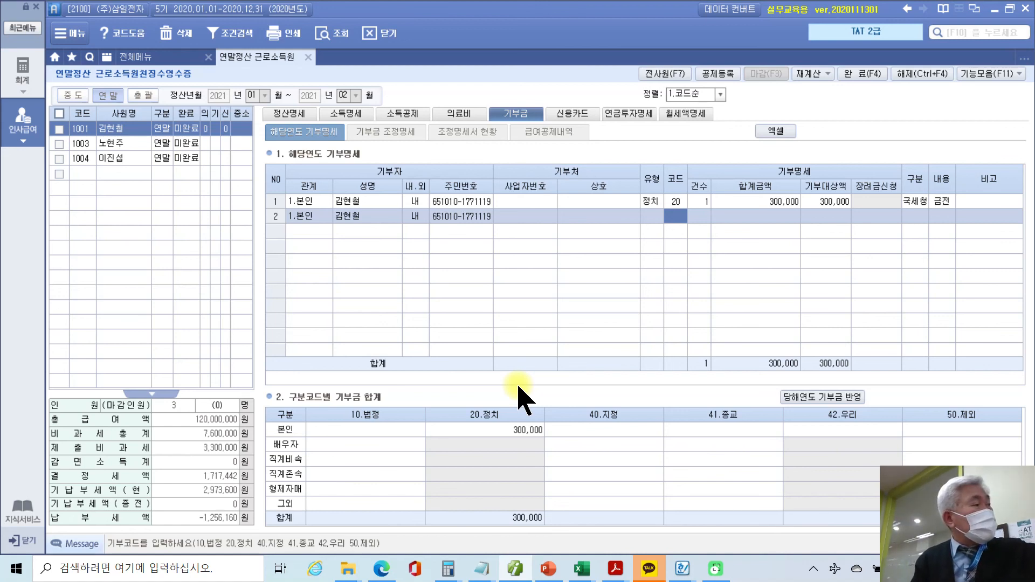
pyautogui.write('10')
pyautogui.press('Return')
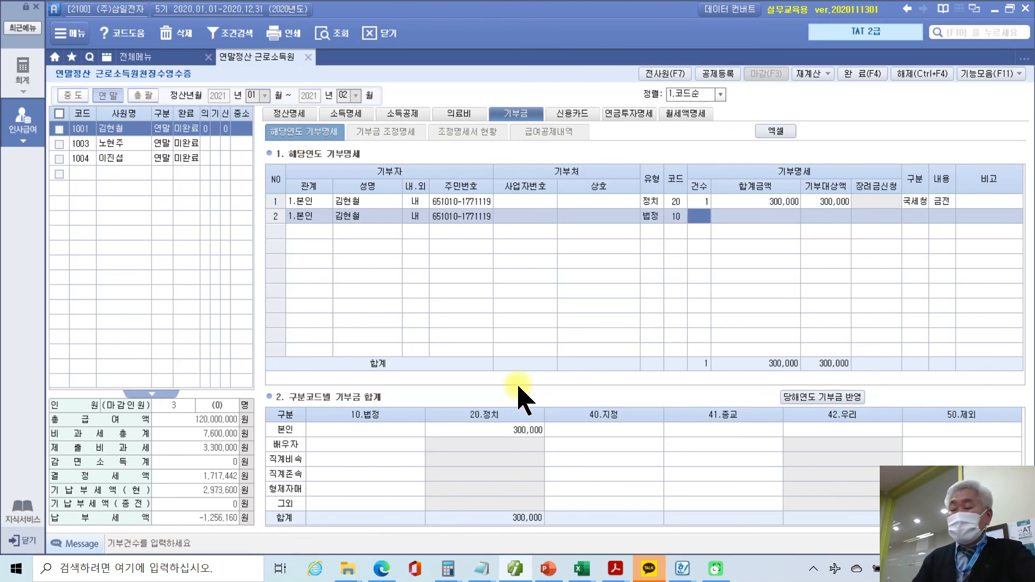
# - Enter 1 as 건수 and 200,000 as 기부대상액 for the 법정 donation, accepting 국세청 and 금전
pyautogui.write('1')
pyautogui.press('Return')
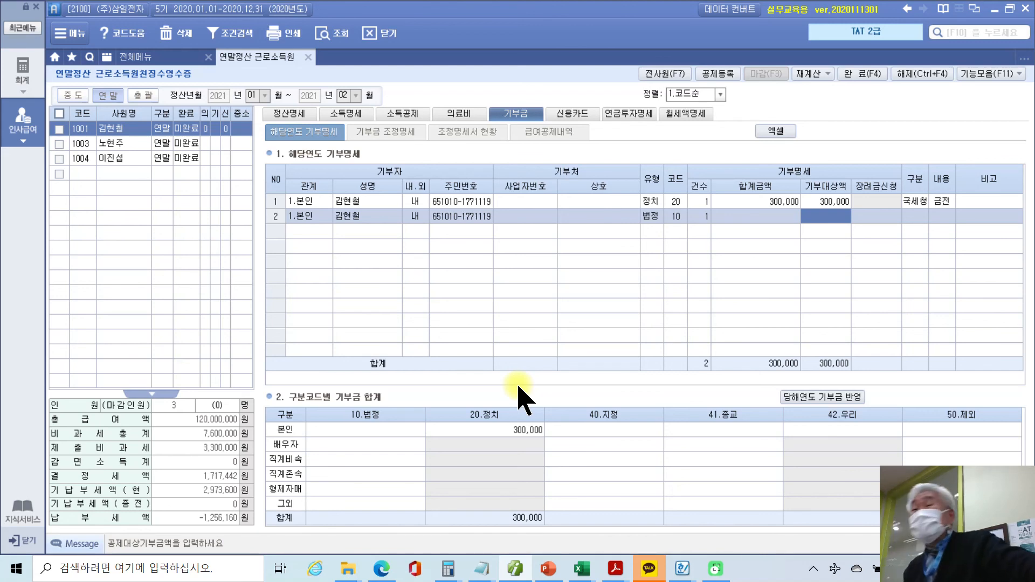
pyautogui.write('200,000')
pyautogui.press('Return')
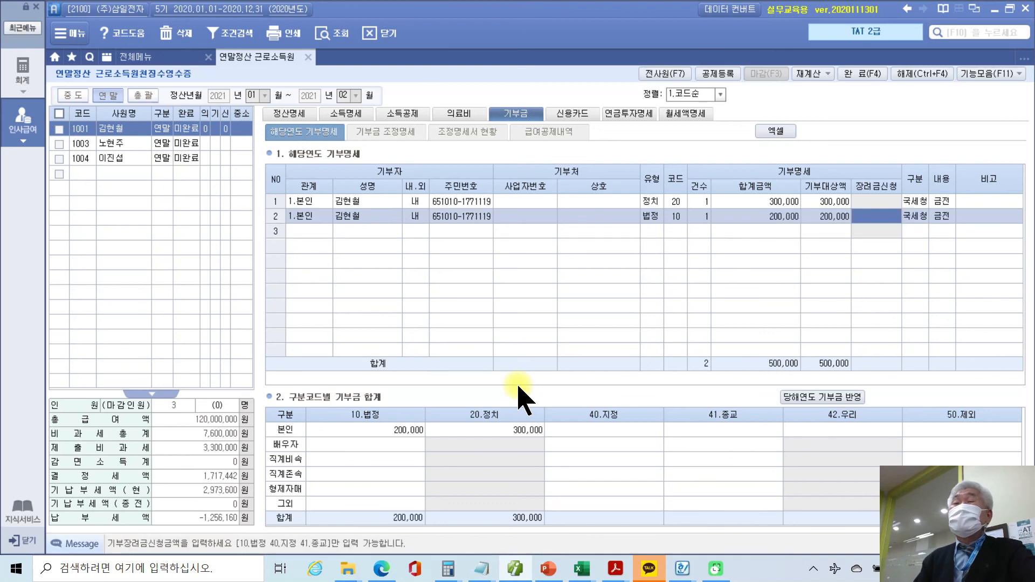
pyautogui.press('Return')
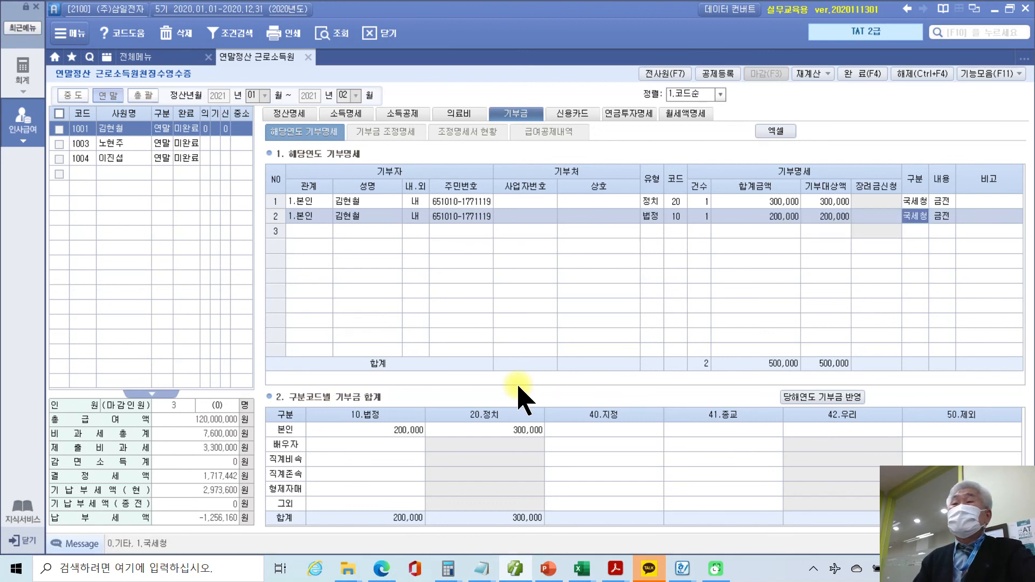
pyautogui.press('Return')
pyautogui.press('Return')
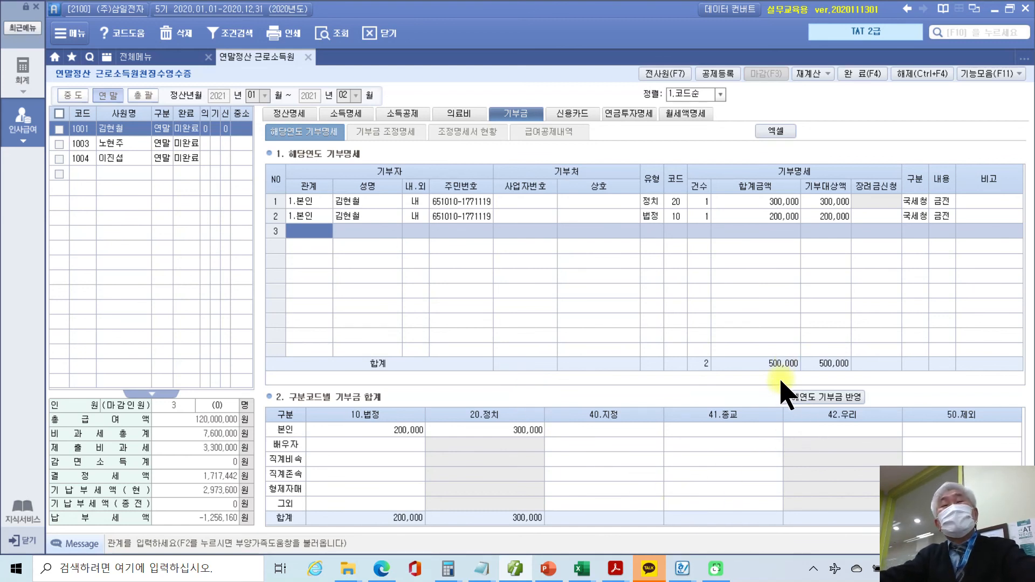
# - Check the 63.기부금 lines in 정산명세 and open the 기부금 조정명세 of the donation statement
pyautogui.click(290, 115)
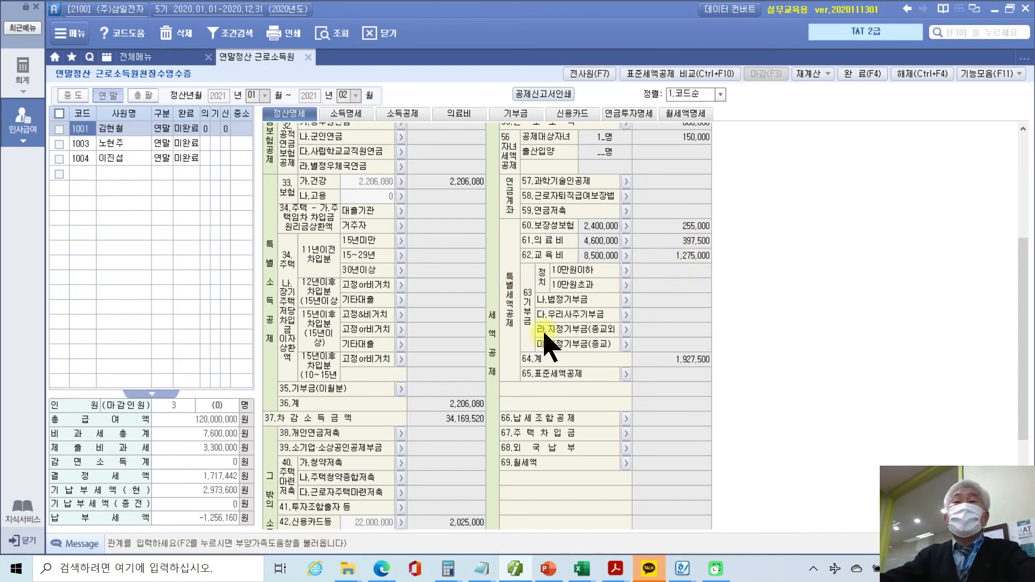
pyautogui.click(524, 112)
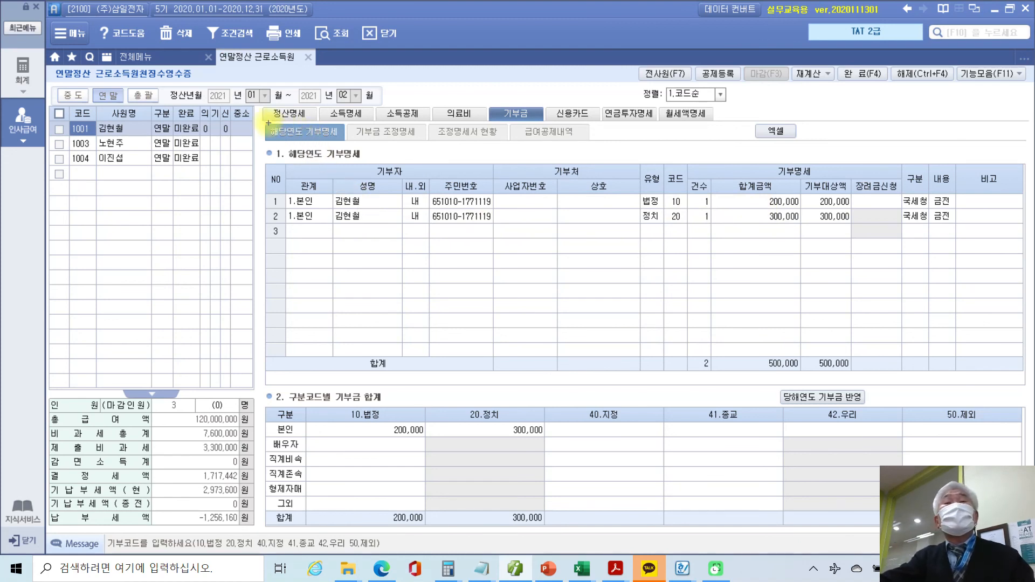
pyautogui.moveTo(264, 122)
pyautogui.mouseDown()
pyautogui.moveTo(339, 139)
pyautogui.moveTo(346, 155)
pyautogui.moveTo(423, 141)
pyautogui.moveTo(358, 145)
pyautogui.moveTo(346, 121)
pyautogui.moveTo(426, 117)
pyautogui.mouseUp()
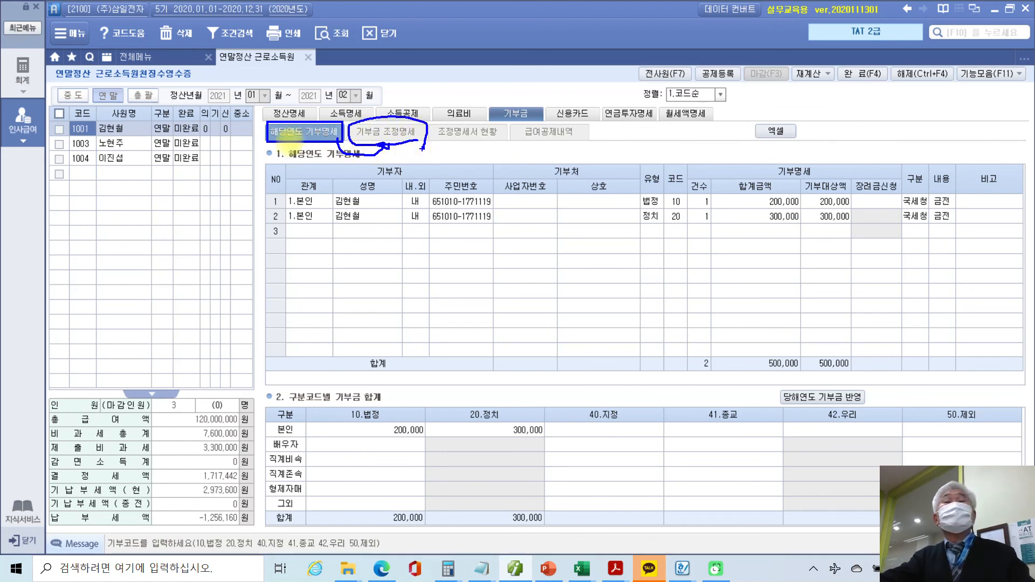
pyautogui.click(389, 135)
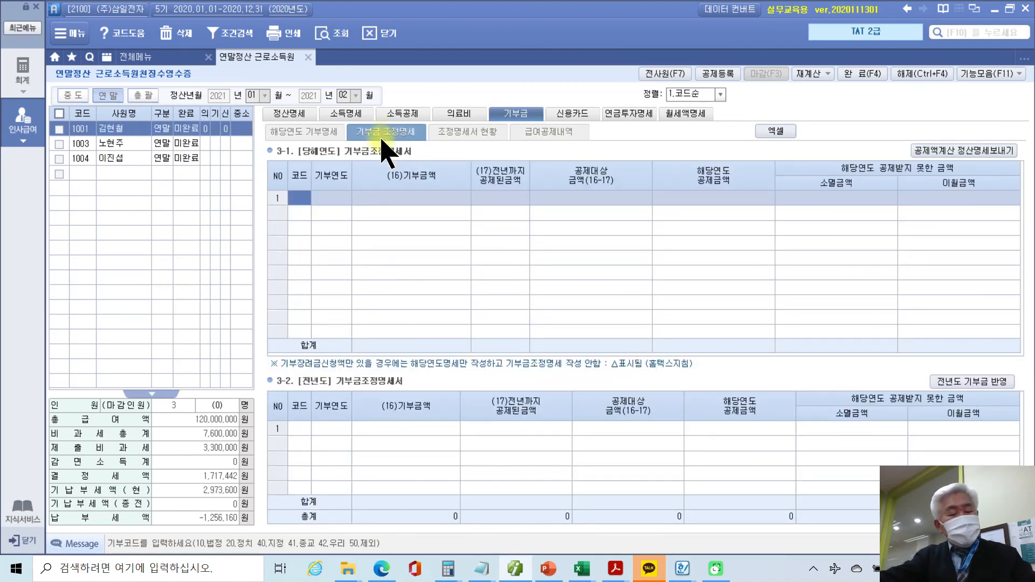
pyautogui.moveTo(904, 134); pyautogui.dragTo(1026, 175)
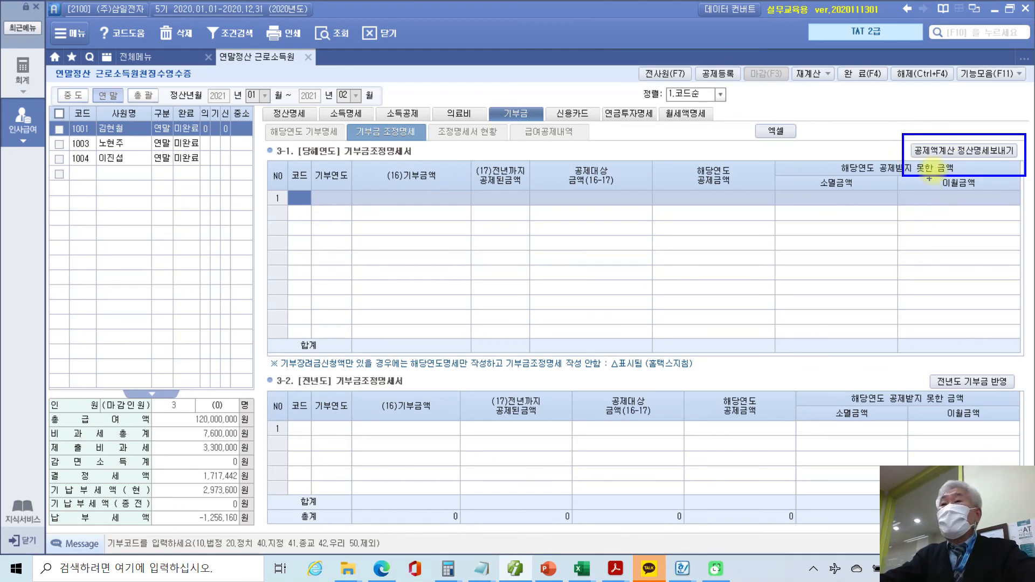
pyautogui.moveTo(949, 161); pyautogui.dragTo(904, 214)
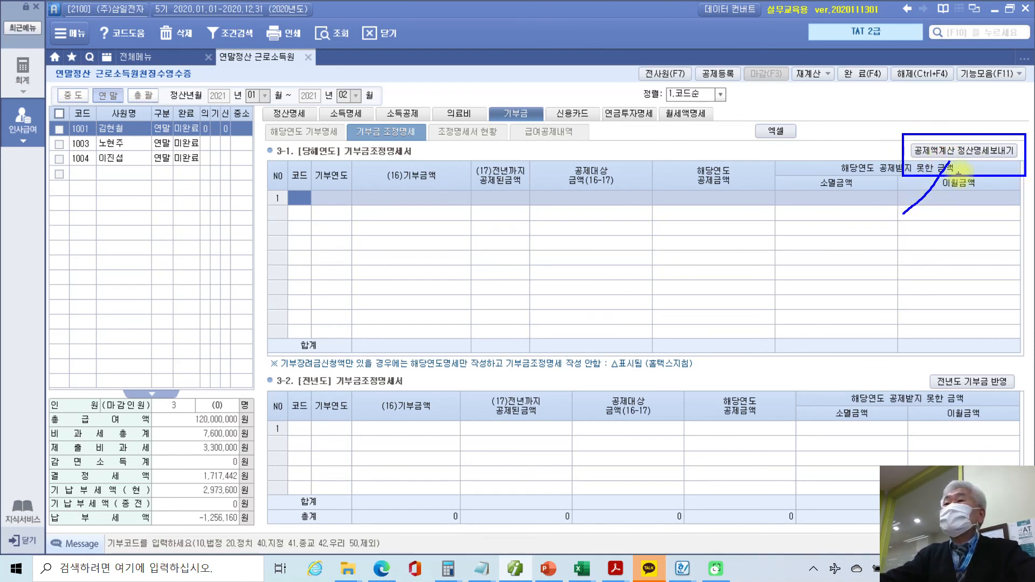
pyautogui.moveTo(1004, 157)
pyautogui.mouseDown()
pyautogui.moveTo(970, 162)
pyautogui.moveTo(957, 137)
pyautogui.moveTo(1014, 136)
pyautogui.moveTo(993, 163)
pyautogui.mouseUp()
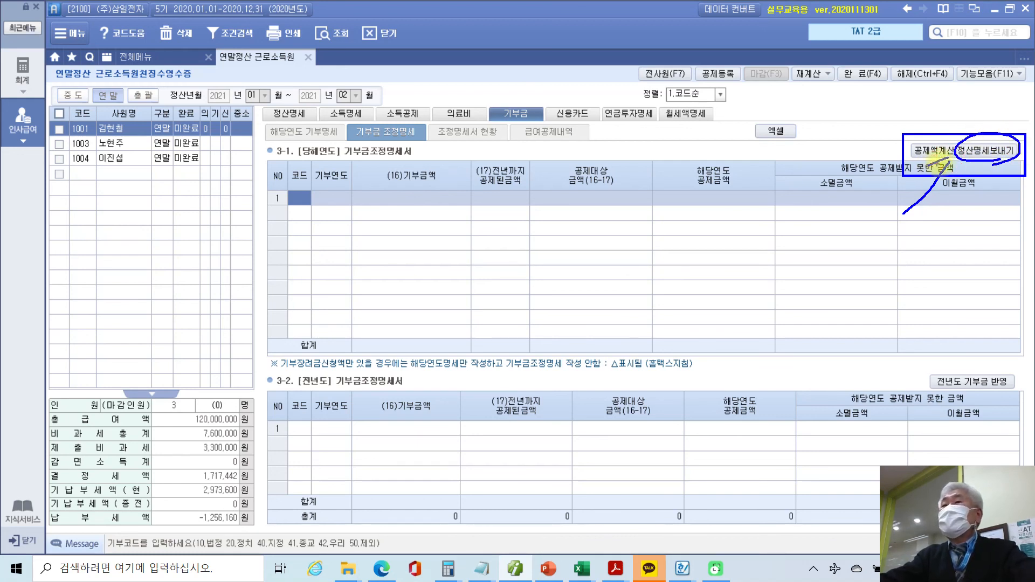
pyautogui.press('Escape')
# - Calculate the donation deduction for the current year, apply the 공제금액 to 정산명세, and confirm the transfer
pyautogui.click(942, 153)
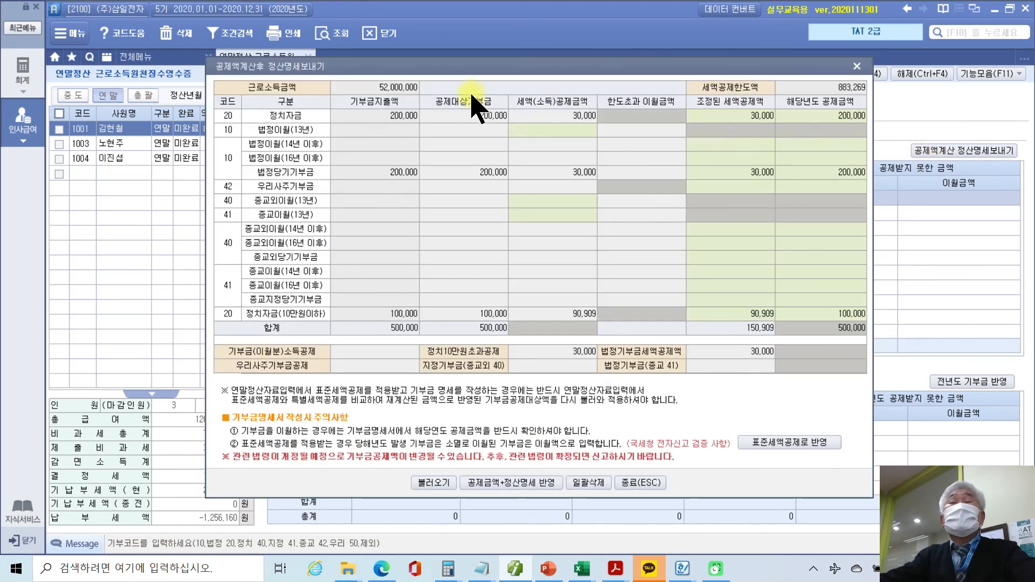
pyautogui.moveTo(372, 69); pyautogui.dragTo(335, 66)
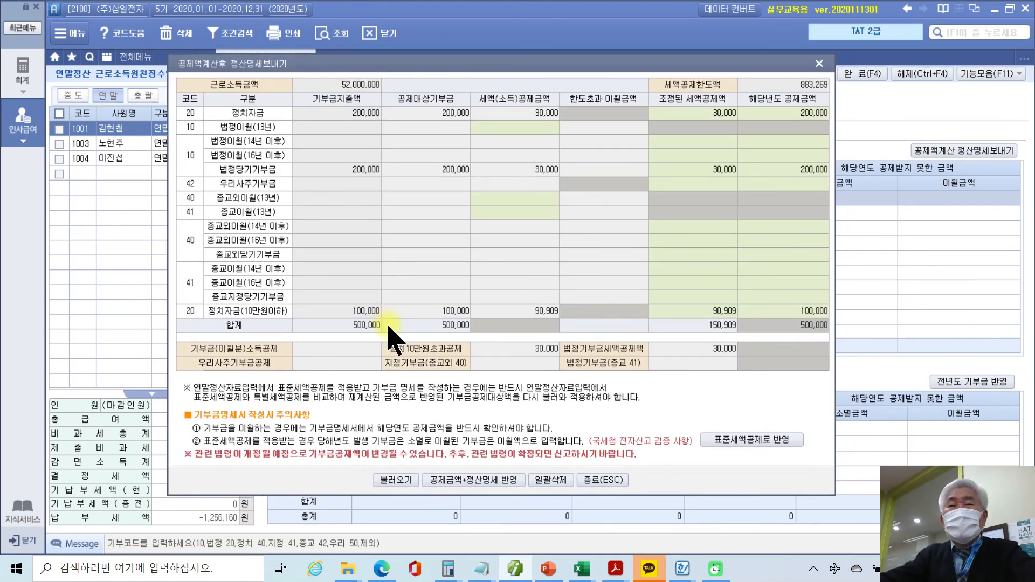
pyautogui.click(503, 482)
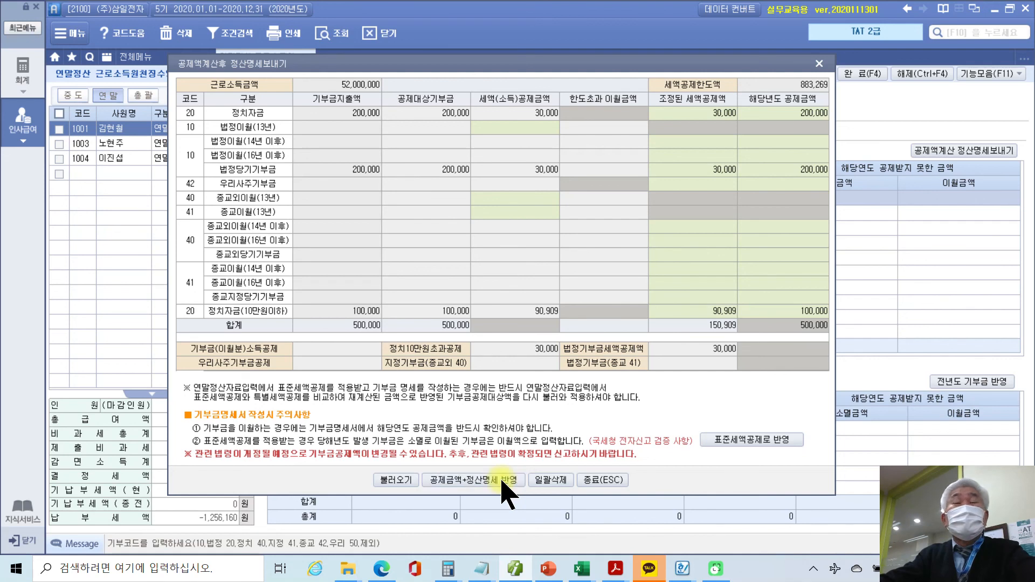
pyautogui.click(491, 317)
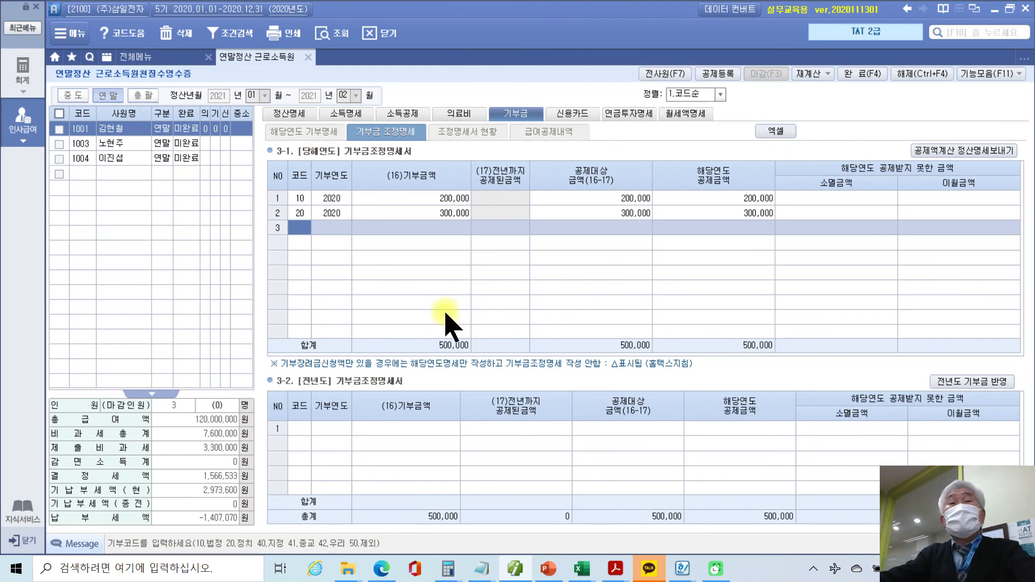
# - Check the 63.기부금 lines and the 76.차감징수세액 amounts in 정산명세
pyautogui.click(291, 114)
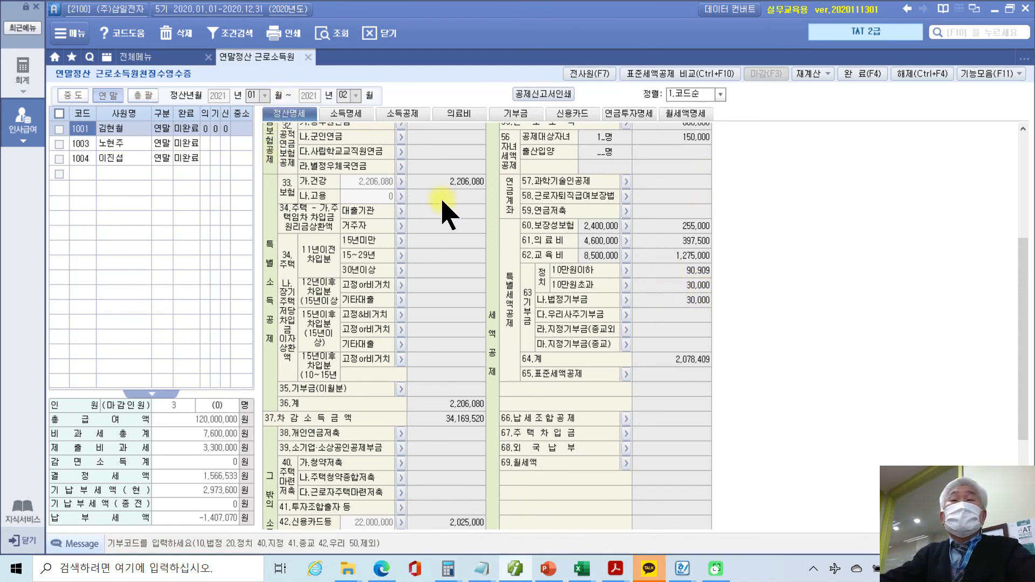
pyautogui.scroll(-3, 690, 259)
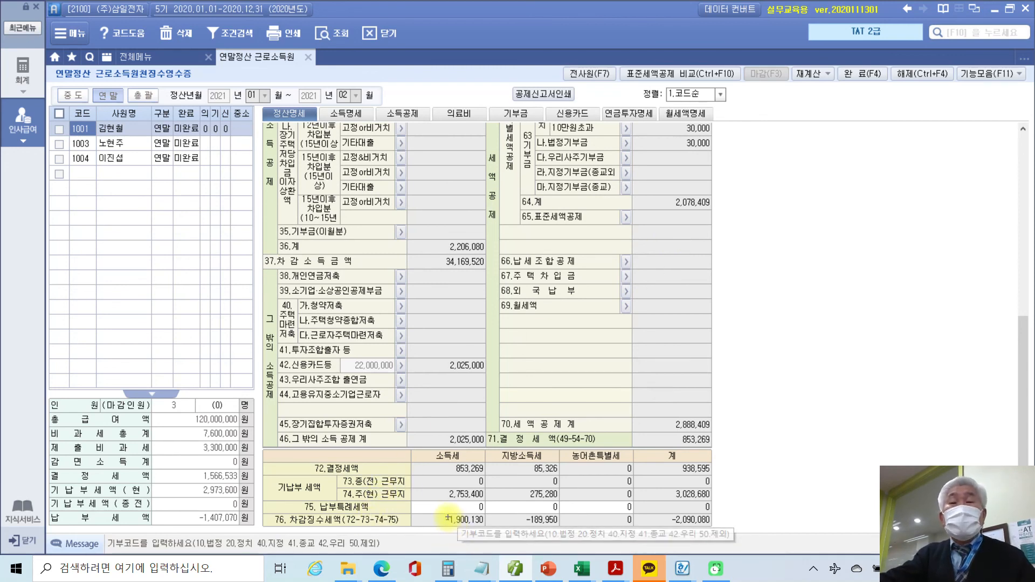
pyautogui.click(437, 517)
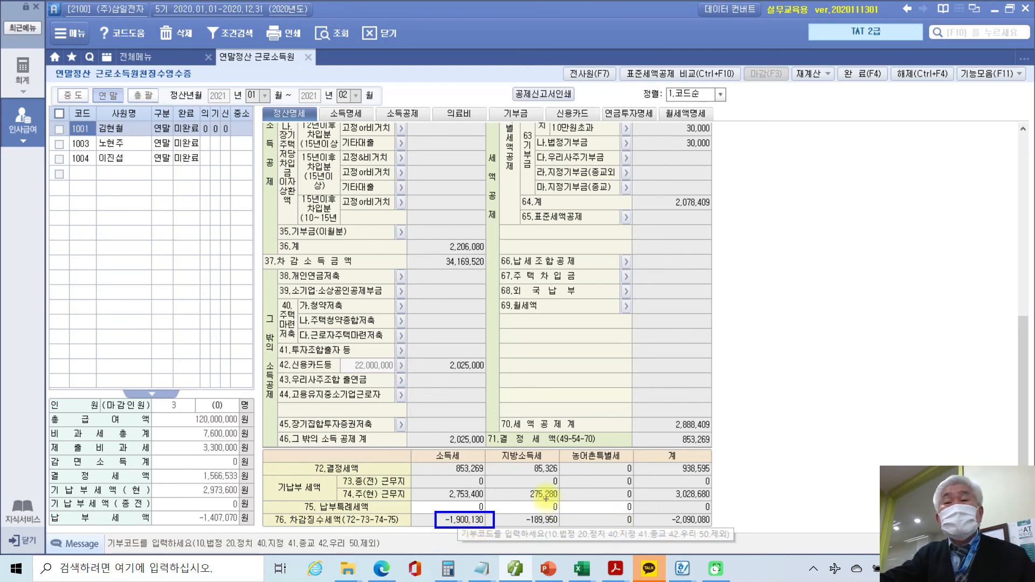
pyautogui.moveTo(647, 509); pyautogui.dragTo(726, 533)
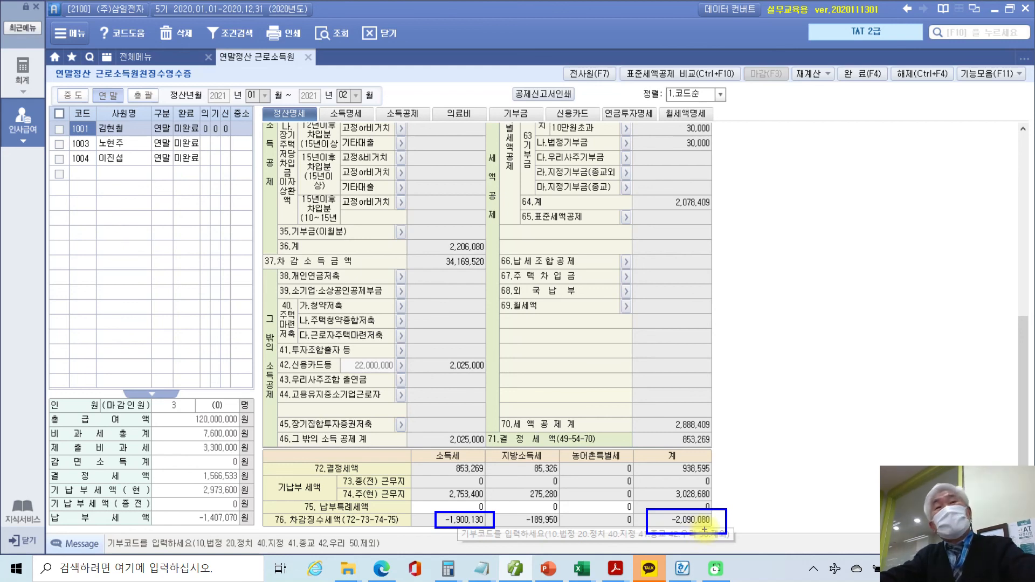
pyautogui.moveTo(727, 523); pyautogui.dragTo(747, 520)
pyautogui.press('Escape')
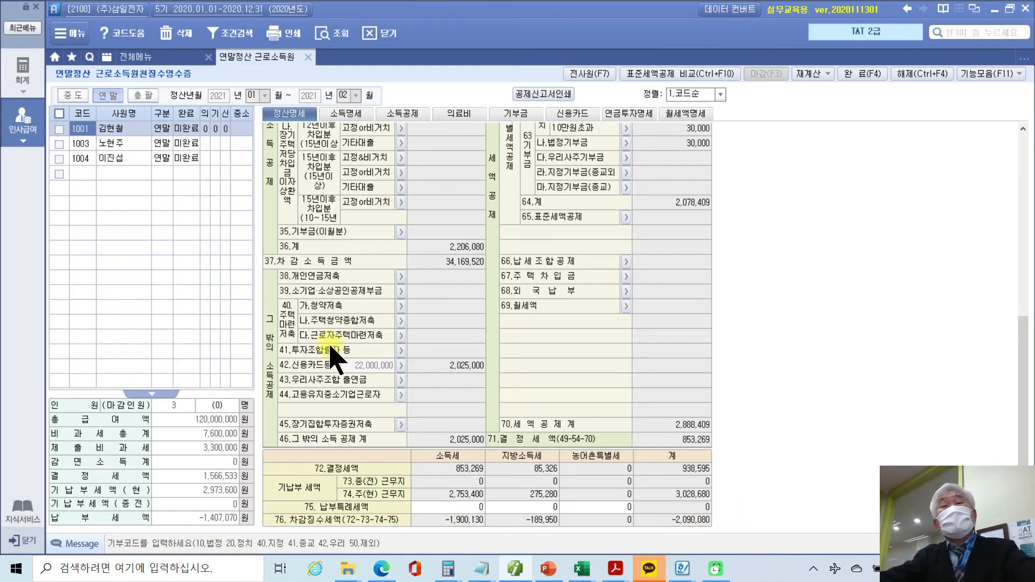